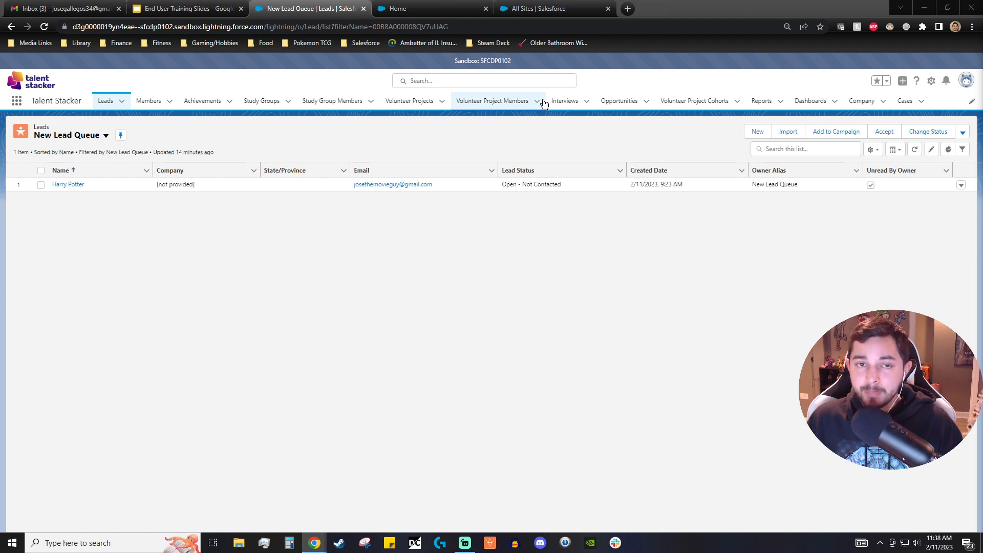
- Examine the global search suggestions and the user profile menu
{"action": "left_click", "coordinate": [488, 80]}
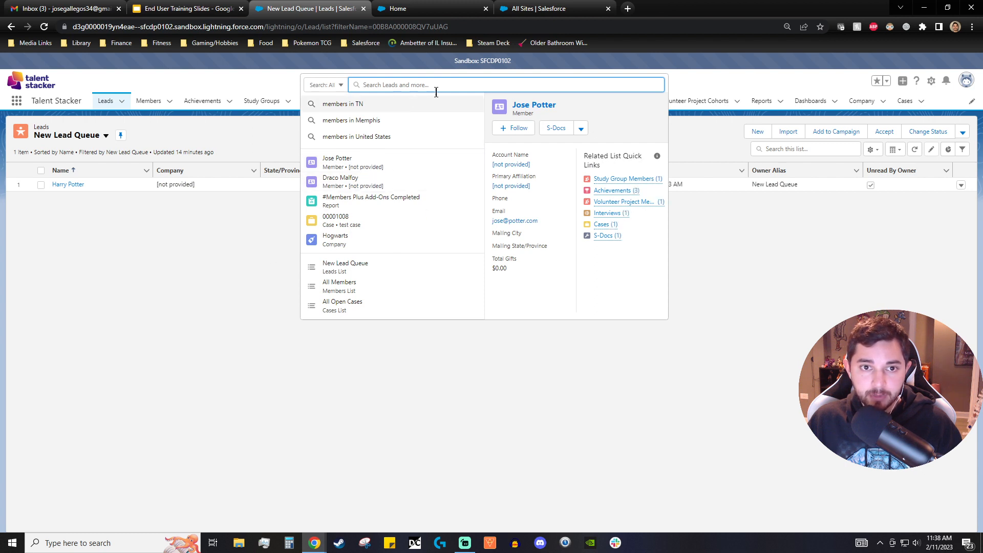
{"action": "left_click", "coordinate": [237, 262]}
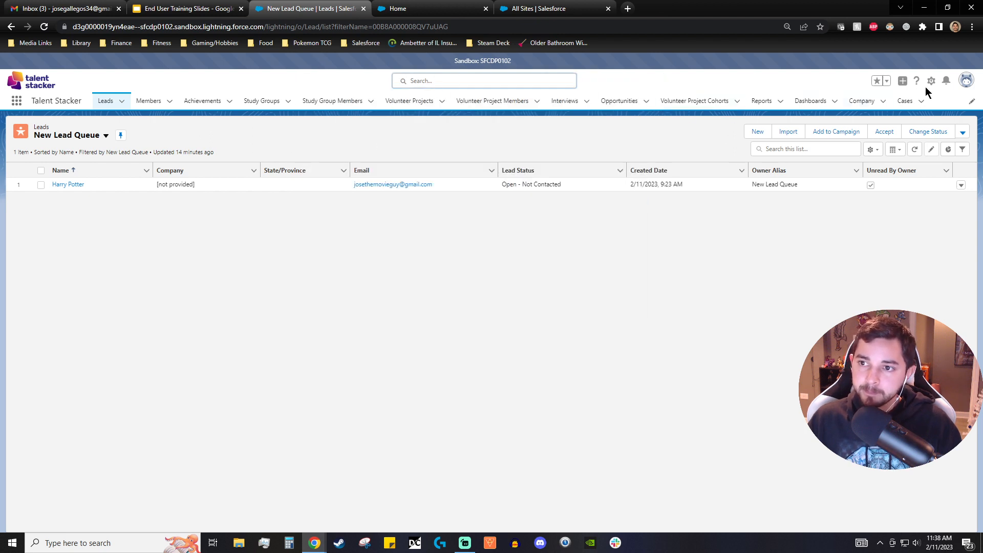
{"action": "left_click", "coordinate": [966, 82]}
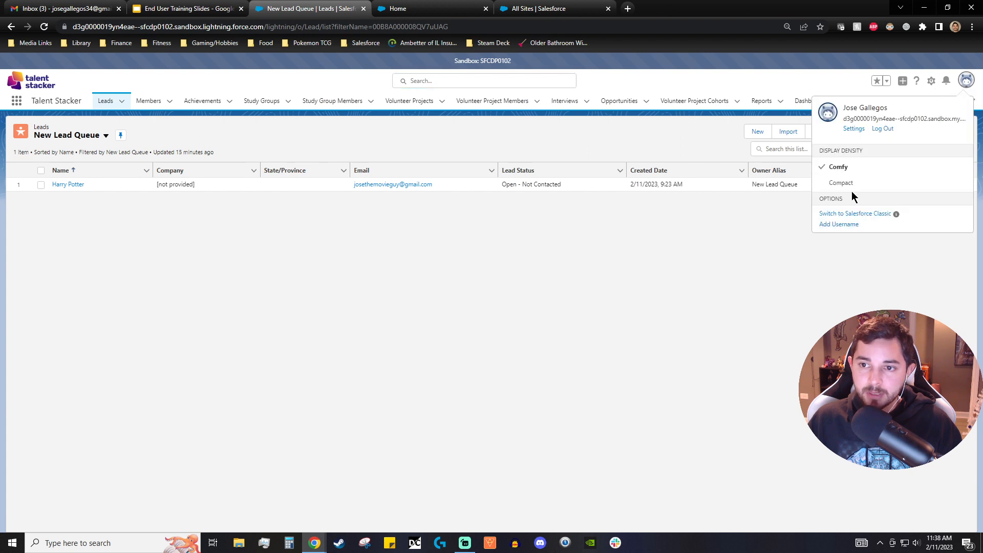
{"action": "left_click", "coordinate": [724, 262]}
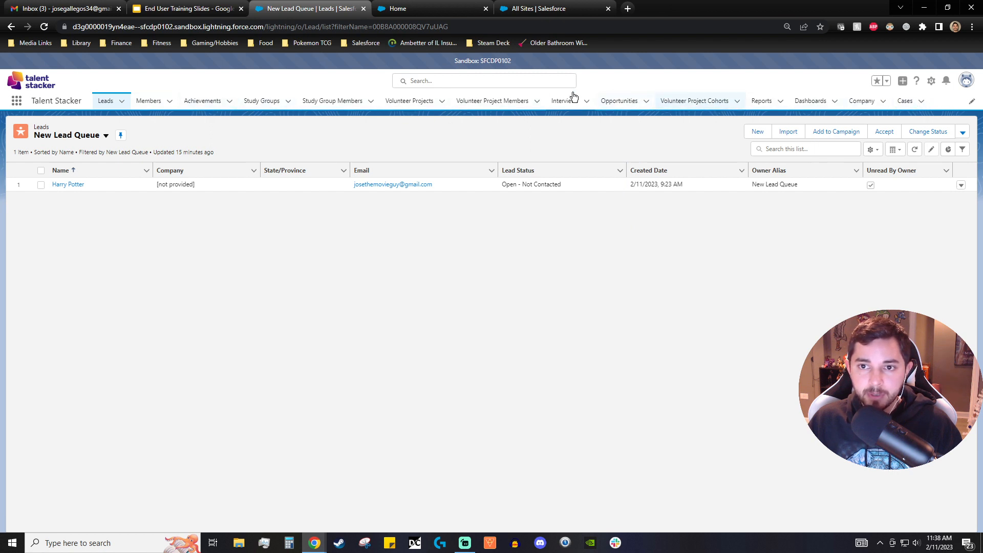
- Review the app navigation editing dialog and its list of available items, closing both without changes
{"action": "left_click", "coordinate": [973, 103]}
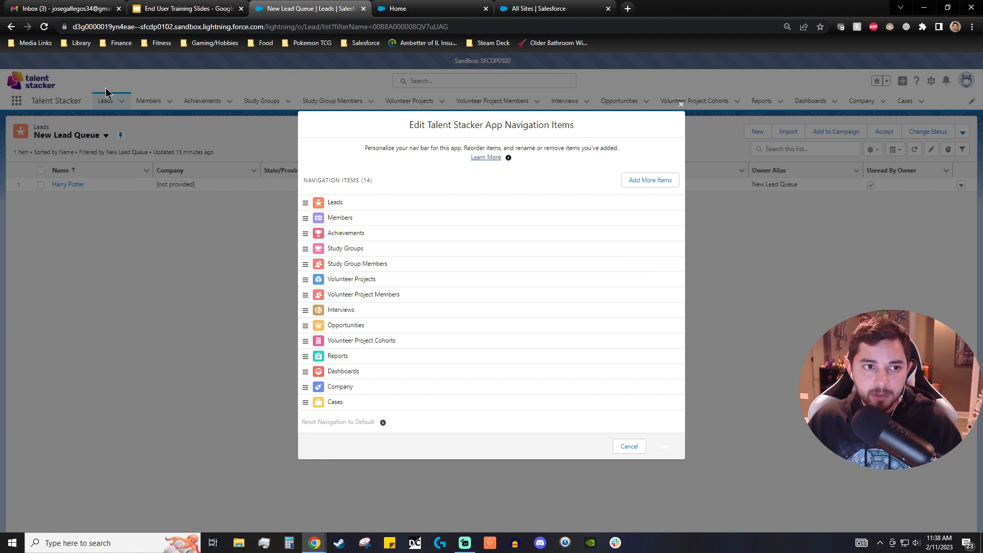
{"action": "left_click", "coordinate": [654, 180]}
{"action": "left_click", "coordinate": [328, 148]}
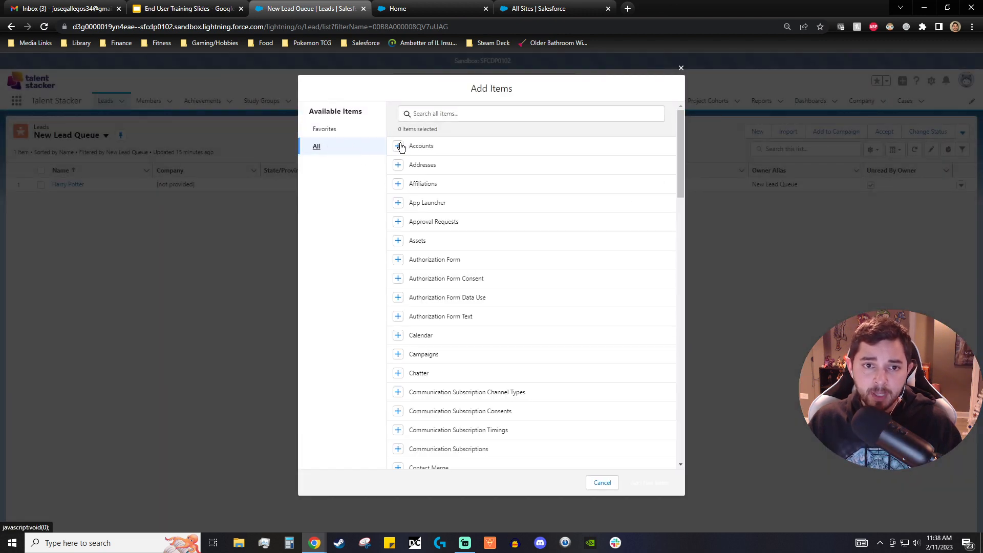
{"action": "left_click", "coordinate": [681, 70]}
{"action": "left_click", "coordinate": [680, 114]}
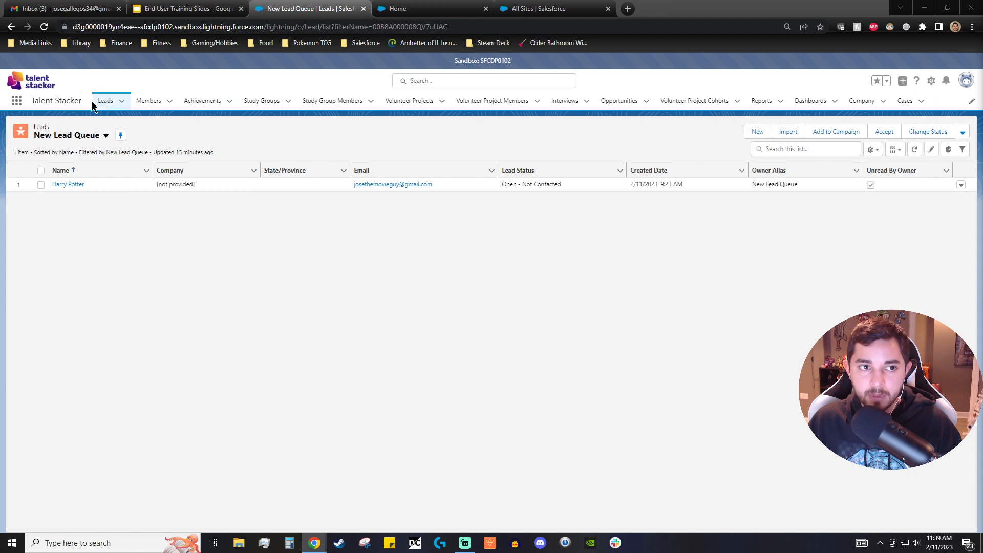
- Open the Harry Potter lead record from the New Lead Queue list
{"action": "left_click", "coordinate": [122, 101]}
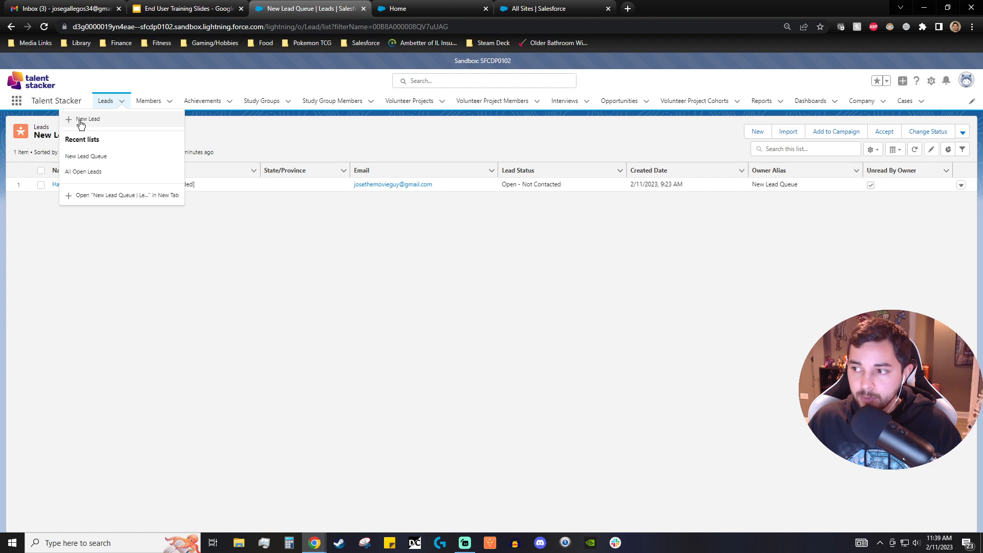
{"action": "left_click", "coordinate": [424, 243]}
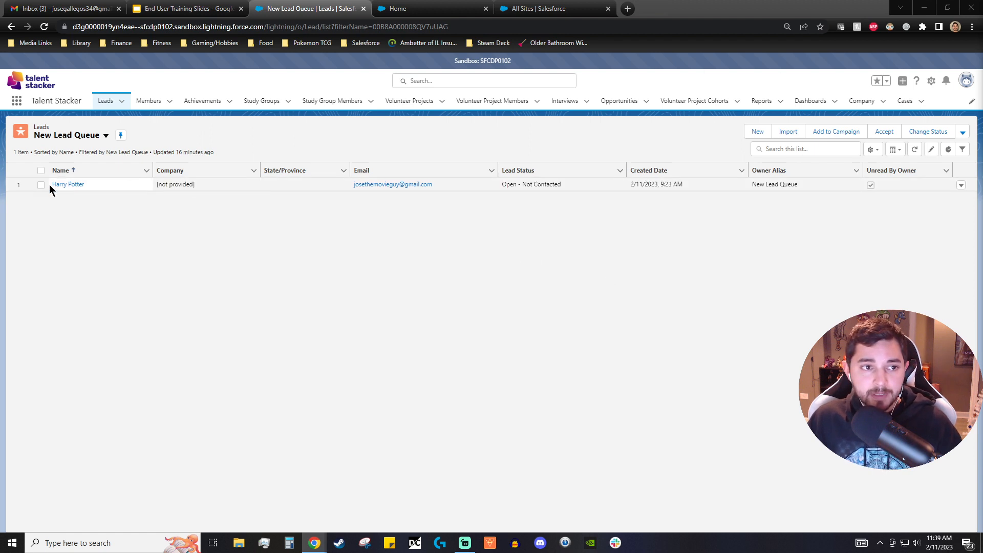
{"action": "left_click", "coordinate": [67, 185]}
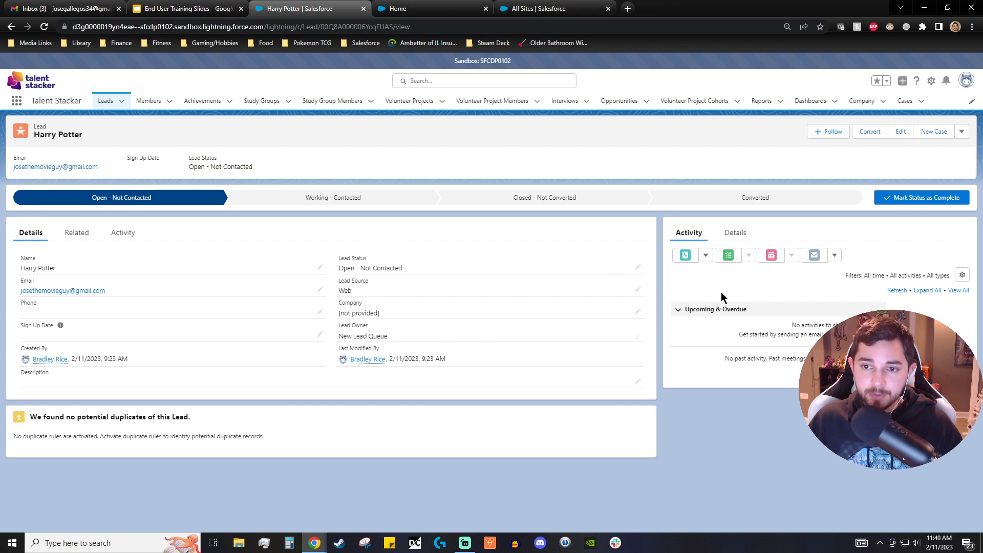
- Review the new task, new event and email composers in the lead's activity panel, closing each
{"action": "left_click", "coordinate": [730, 256]}
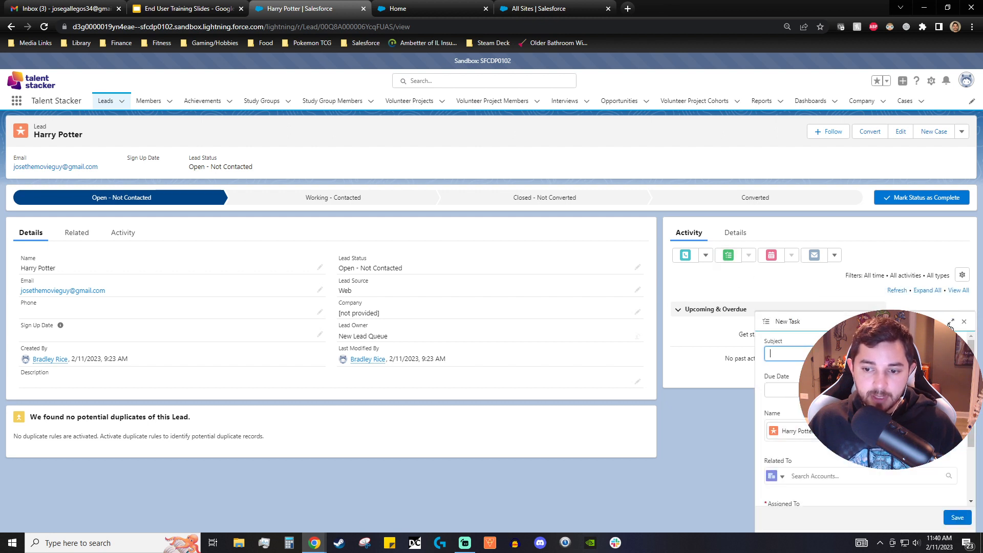
{"action": "scroll", "coordinate": [861, 409], "scroll_direction": "down", "scroll_amount": 2}
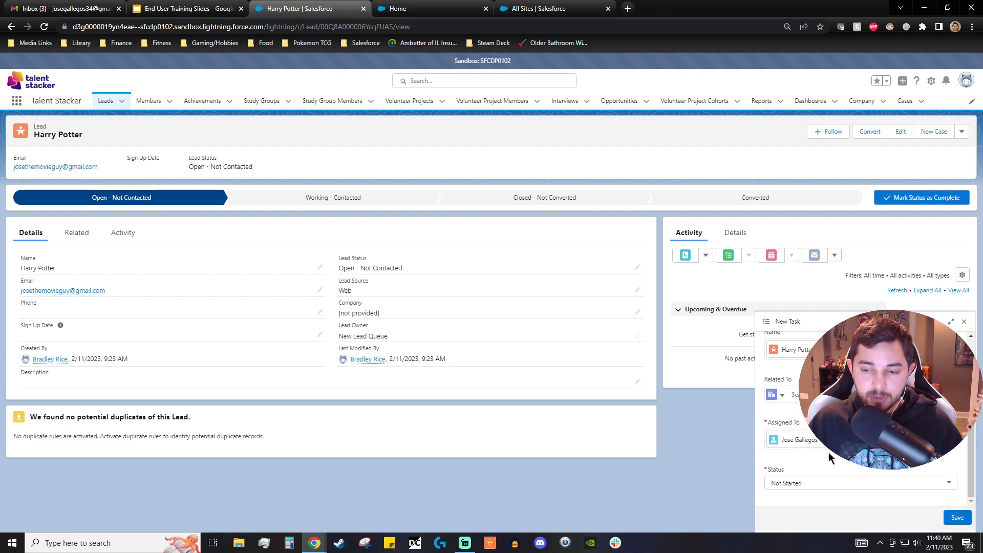
{"action": "left_click", "coordinate": [965, 322]}
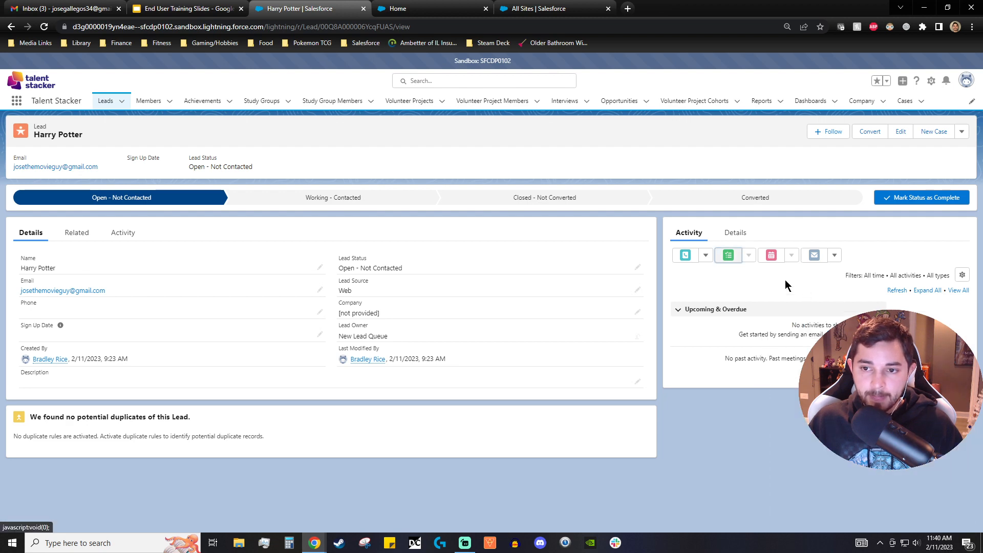
{"action": "left_click", "coordinate": [775, 259]}
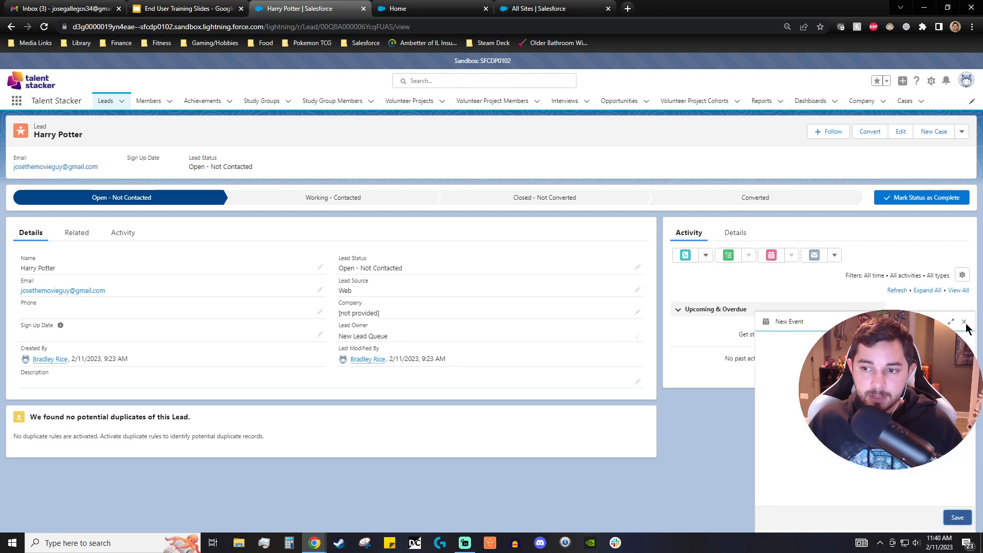
{"action": "left_click", "coordinate": [964, 321]}
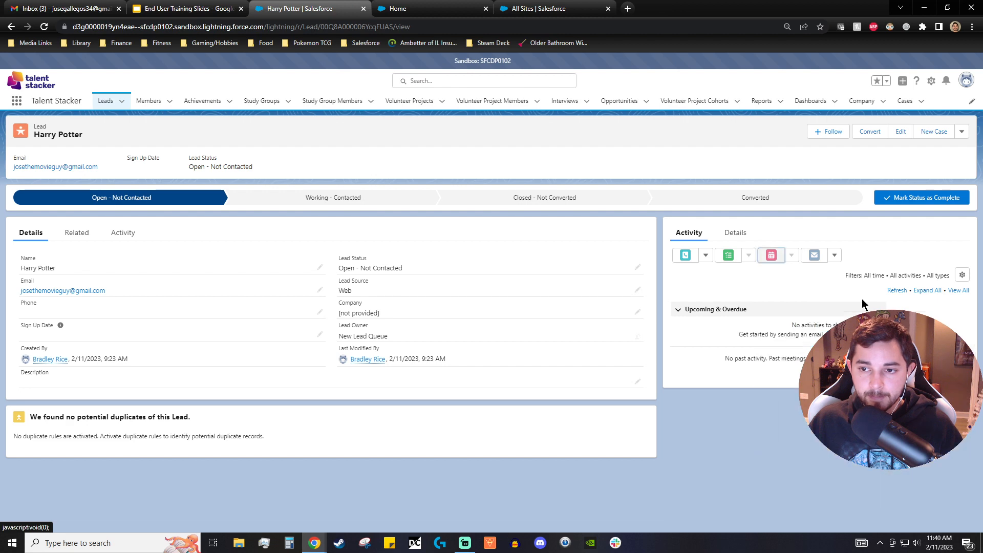
{"action": "left_click", "coordinate": [815, 257]}
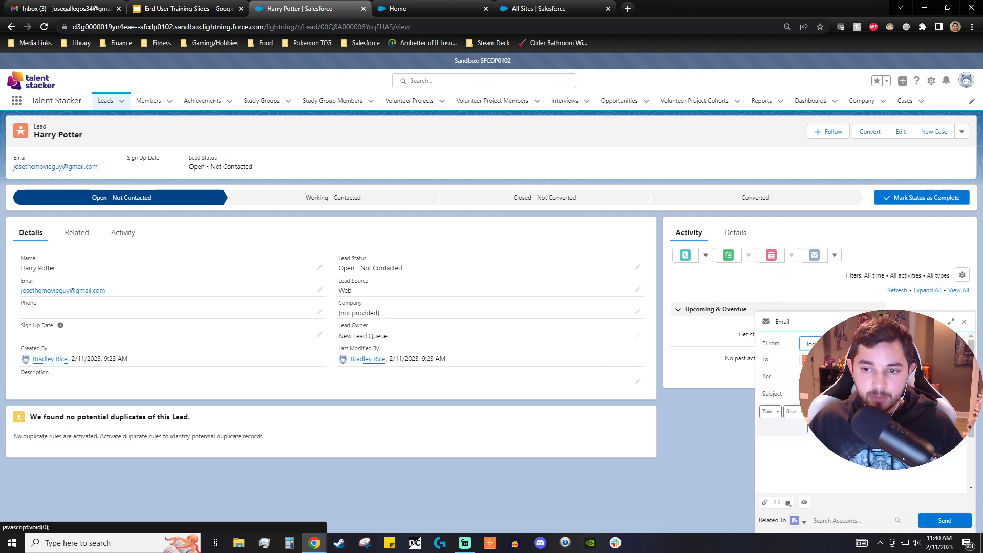
{"action": "left_click", "coordinate": [964, 321]}
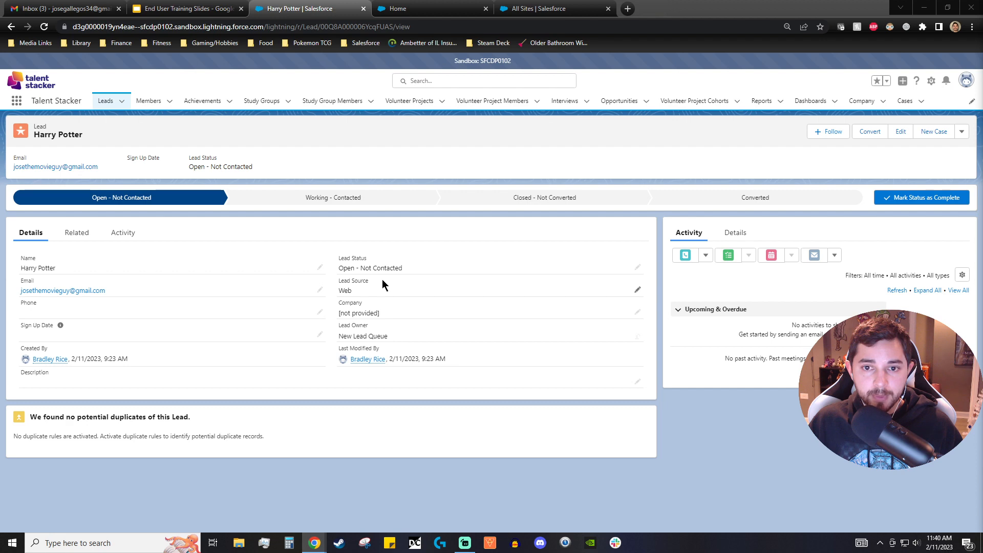
- Convert the lead through the Converted path stage, creating a new account and member
{"action": "left_click", "coordinate": [743, 198]}
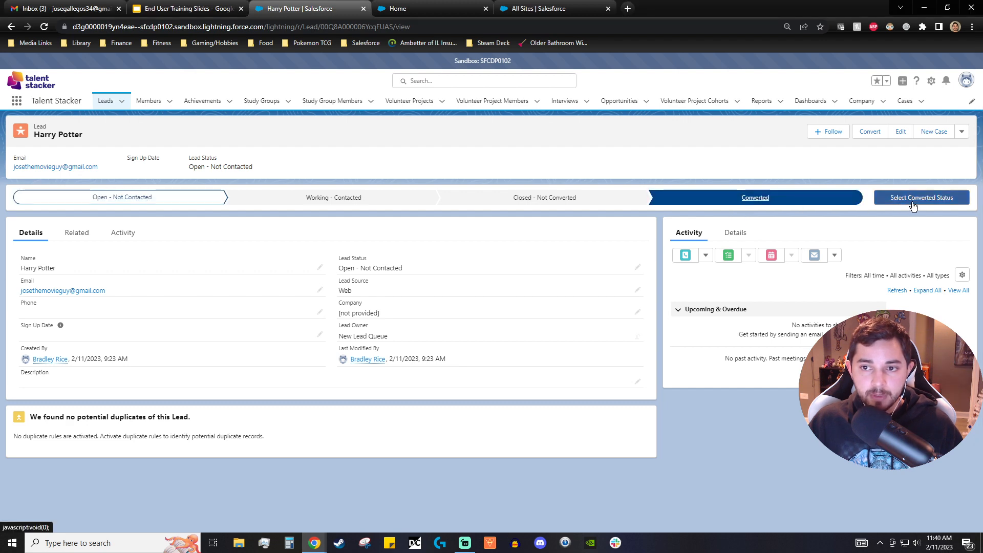
{"action": "left_click", "coordinate": [933, 204]}
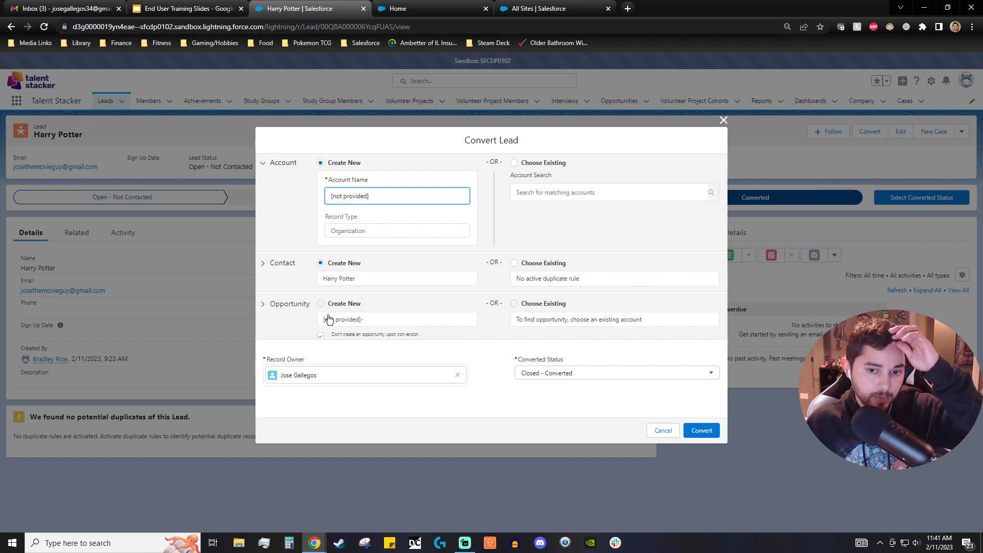
{"action": "left_click", "coordinate": [709, 436]}
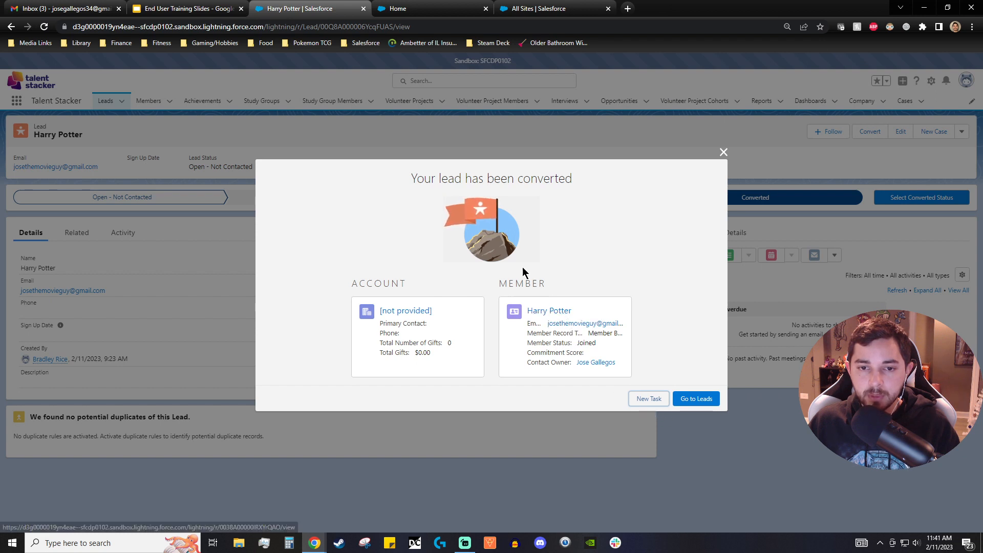
- Open the converted Harry Potter member record and inspect its follow-up task
{"action": "left_click", "coordinate": [552, 315]}
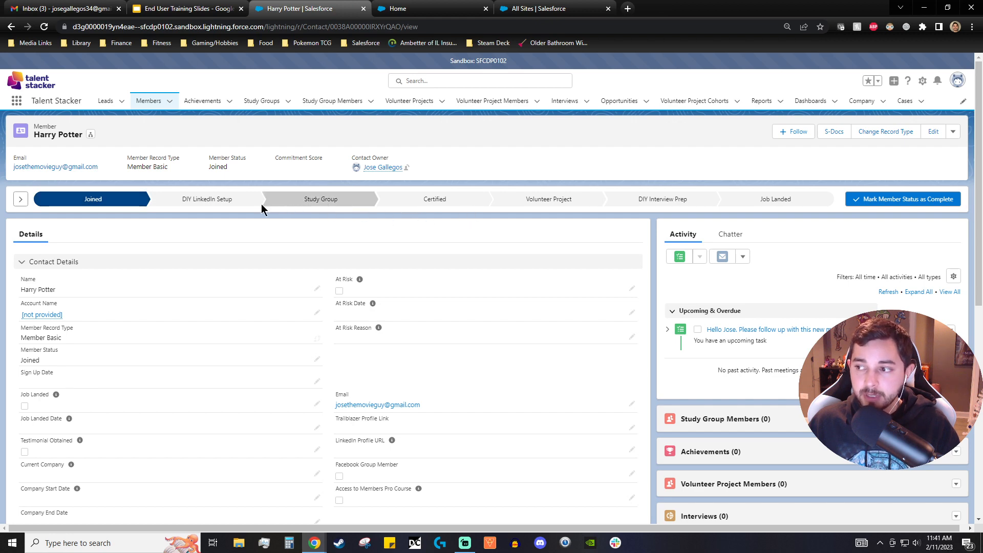
{"action": "scroll", "coordinate": [763, 314], "scroll_direction": "down", "scroll_amount": 4}
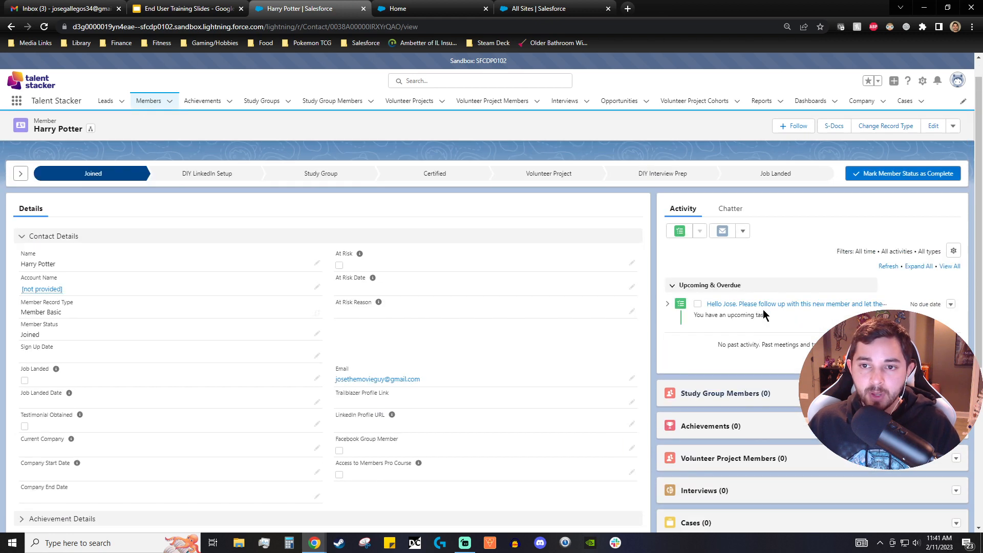
{"action": "scroll", "coordinate": [775, 401], "scroll_direction": "up", "scroll_amount": 4}
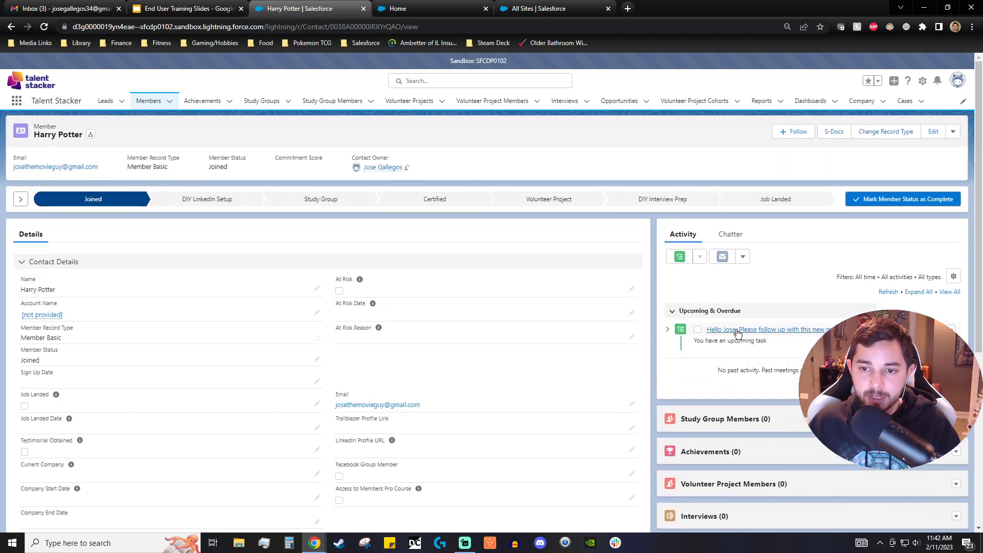
{"action": "left_click", "coordinate": [753, 330]}
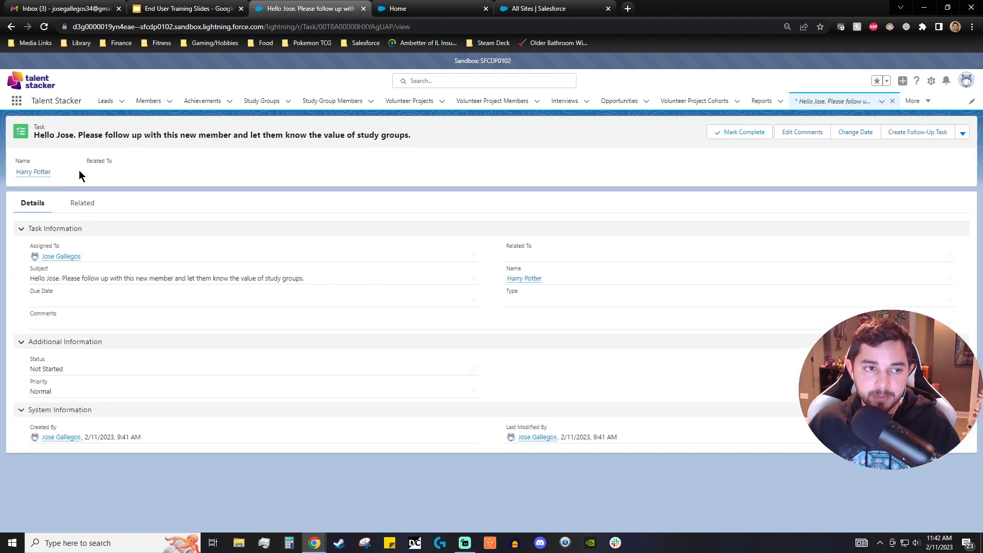
{"action": "left_click", "coordinate": [11, 27]}
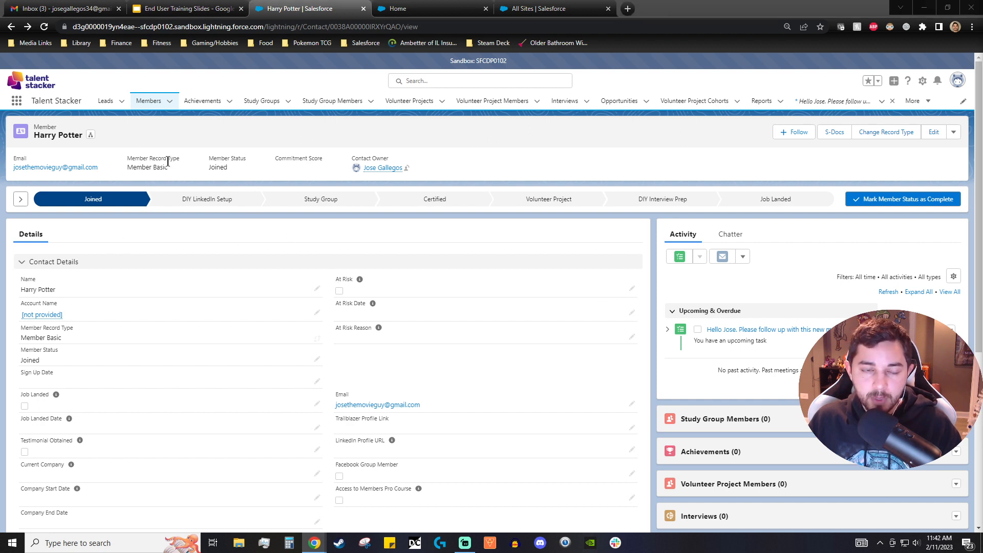
{"action": "left_click_drag", "start_coordinate": [123, 162], "coordinate": [200, 185]}
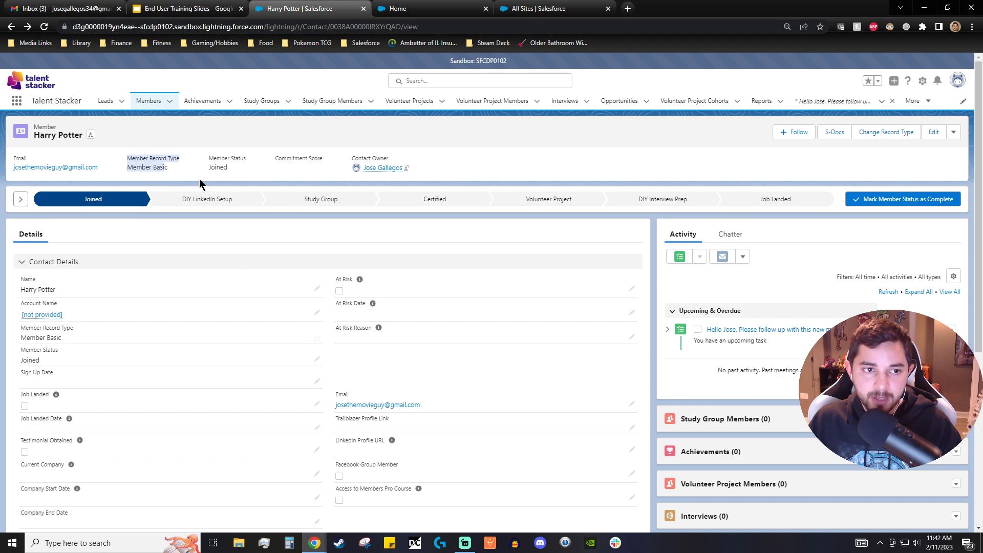
{"action": "left_click", "coordinate": [172, 173]}
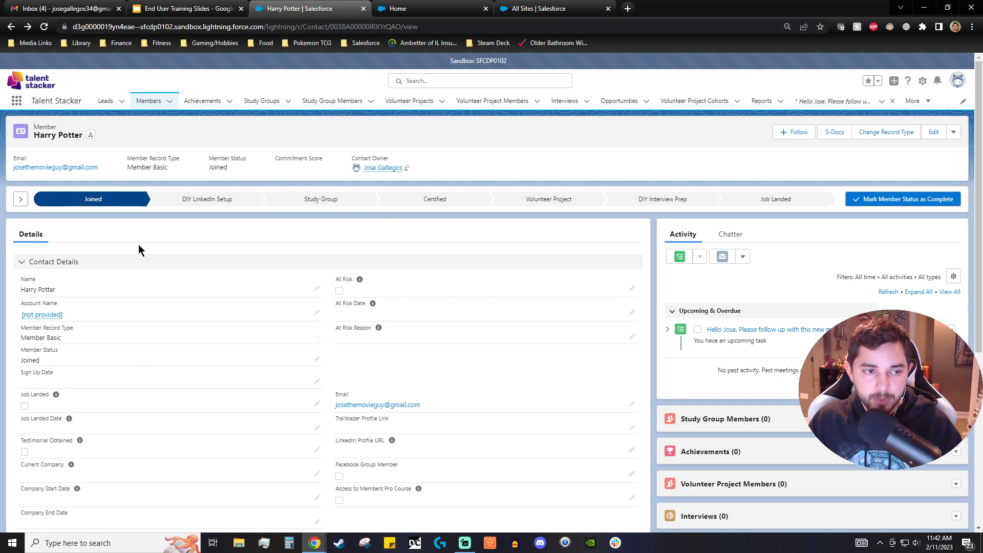
{"action": "left_click", "coordinate": [318, 340]}
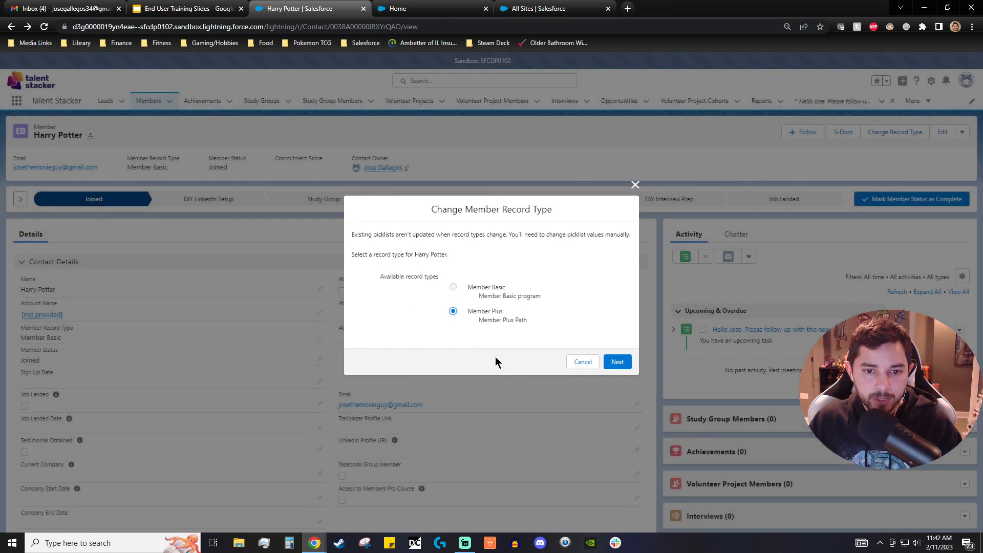
{"action": "left_click", "coordinate": [578, 363]}
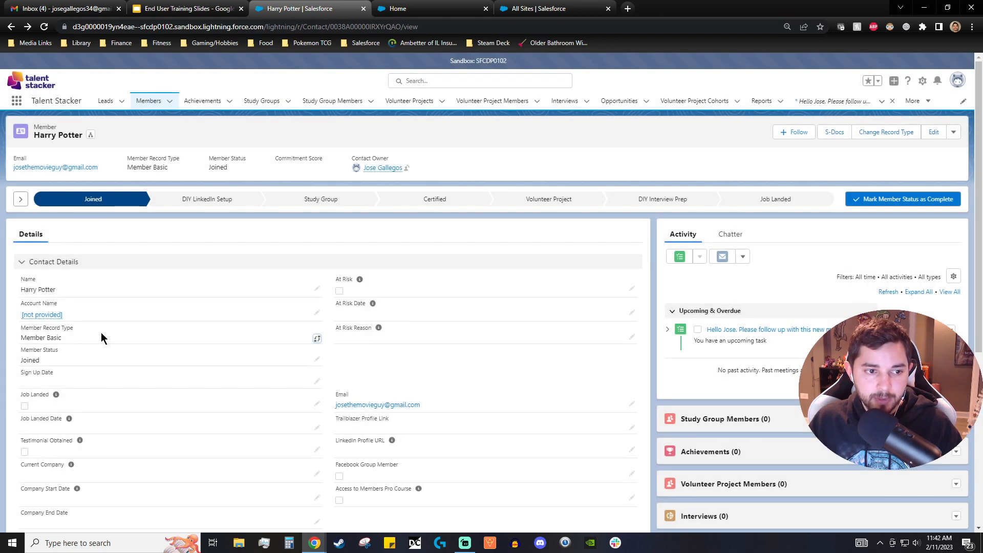
- Change the member's record type to Member Plus and set the Sign Up Date to 2/11/2023
{"action": "left_click", "coordinate": [318, 340]}
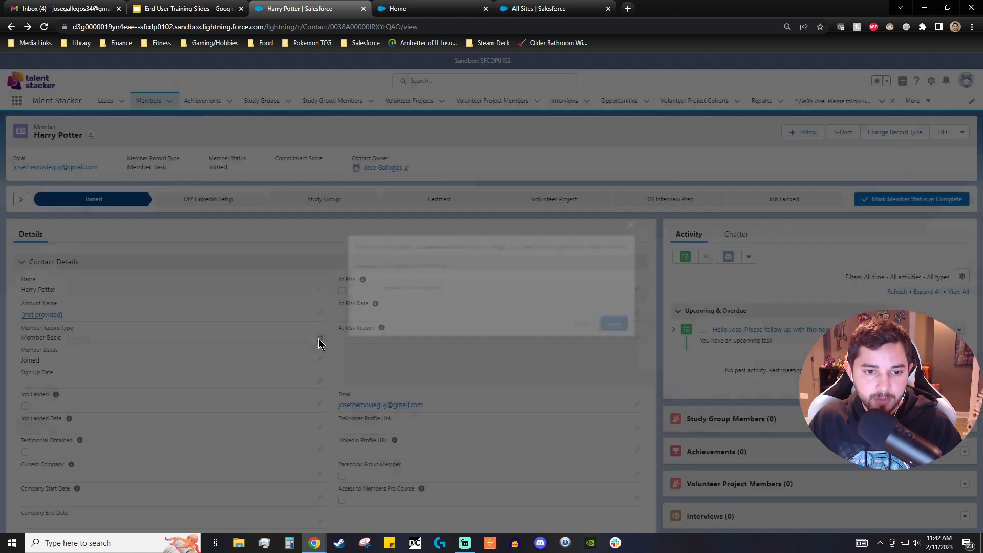
{"action": "left_click", "coordinate": [492, 317]}
{"action": "left_click", "coordinate": [618, 362]}
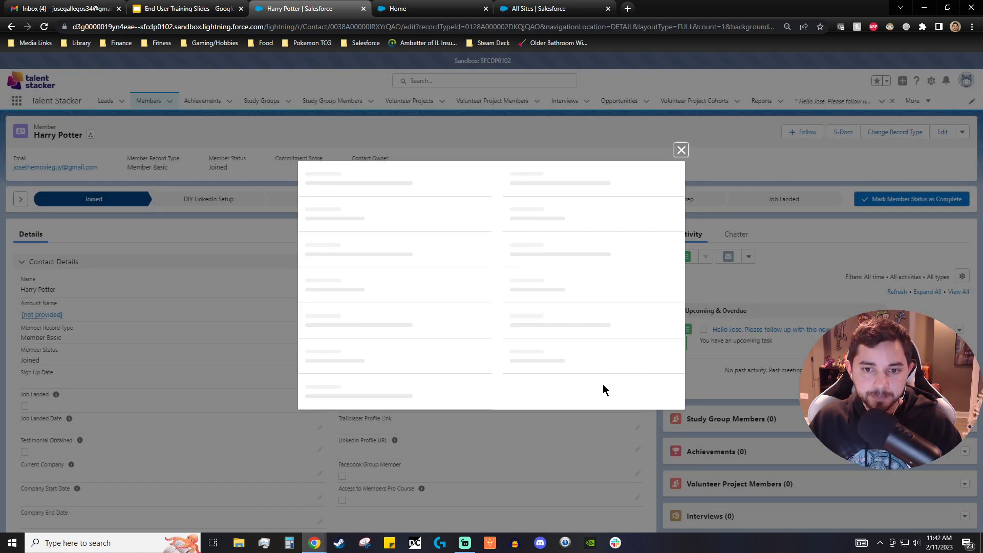
{"action": "left_click", "coordinate": [535, 481]}
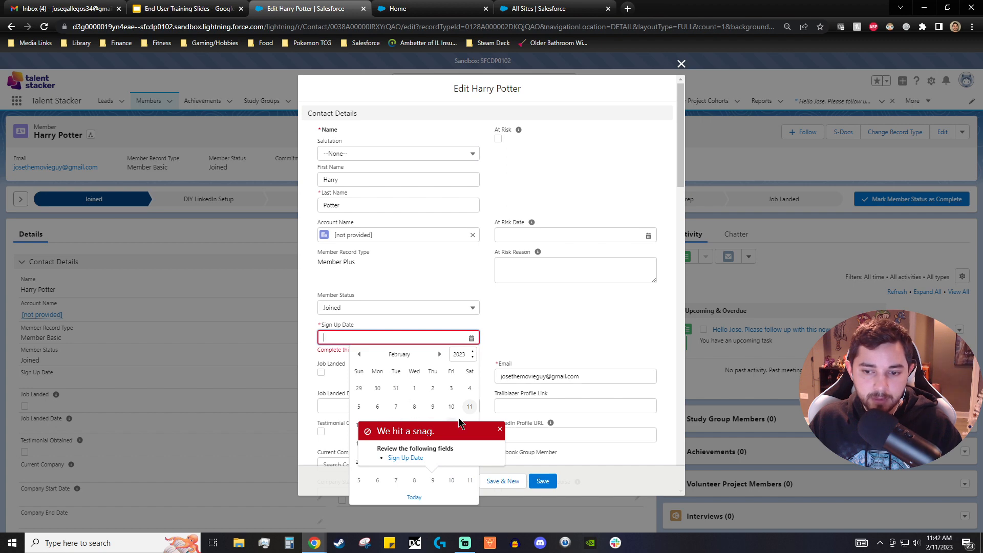
{"action": "left_click", "coordinate": [470, 407]}
{"action": "left_click", "coordinate": [536, 479]}
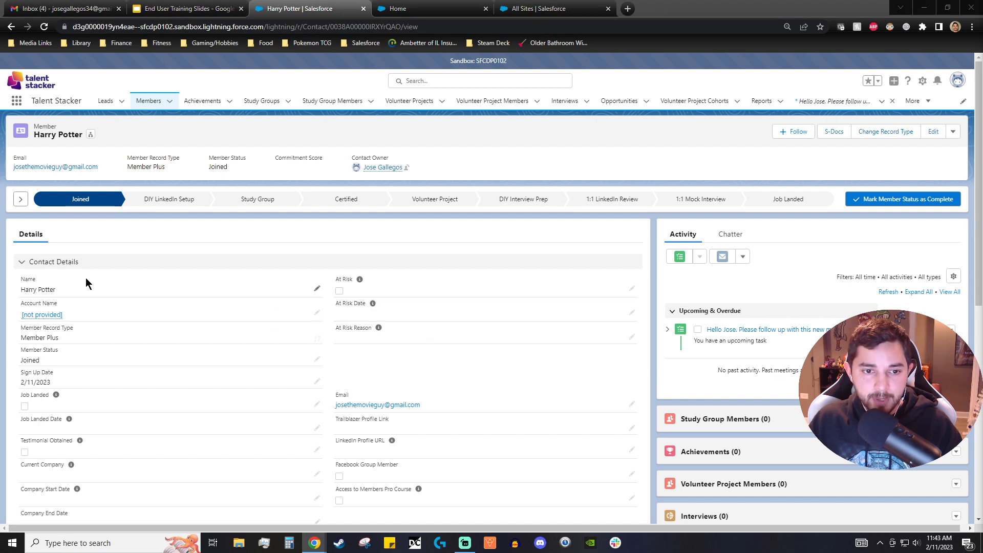
- Expand and collapse the Member Plus Details section on the member record
{"action": "scroll", "coordinate": [43, 208], "scroll_direction": "down", "scroll_amount": 1}
{"action": "scroll", "coordinate": [62, 215], "scroll_direction": "down", "scroll_amount": 3}
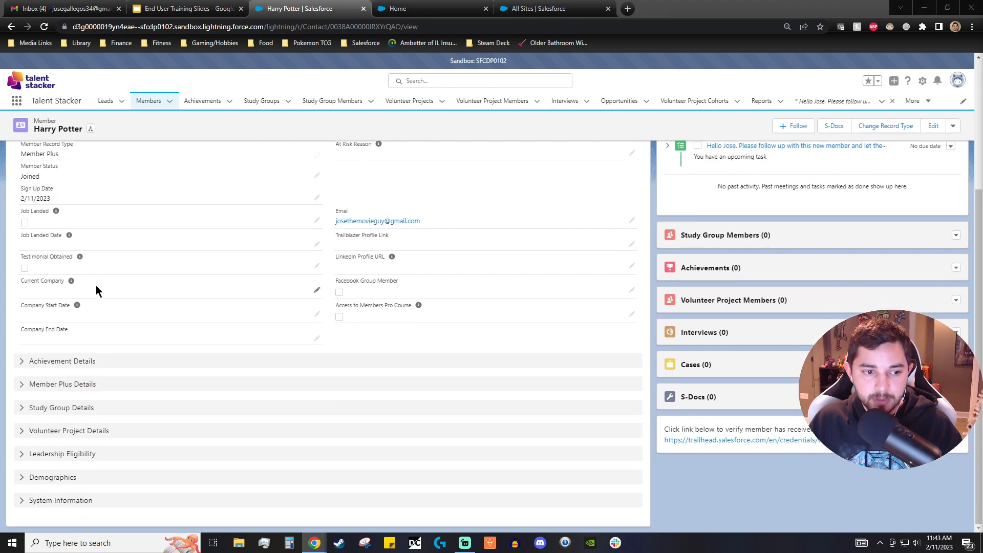
{"action": "left_click", "coordinate": [22, 384]}
{"action": "left_click", "coordinate": [22, 384]}
{"action": "scroll", "coordinate": [58, 395], "scroll_direction": "up", "scroll_amount": 4}
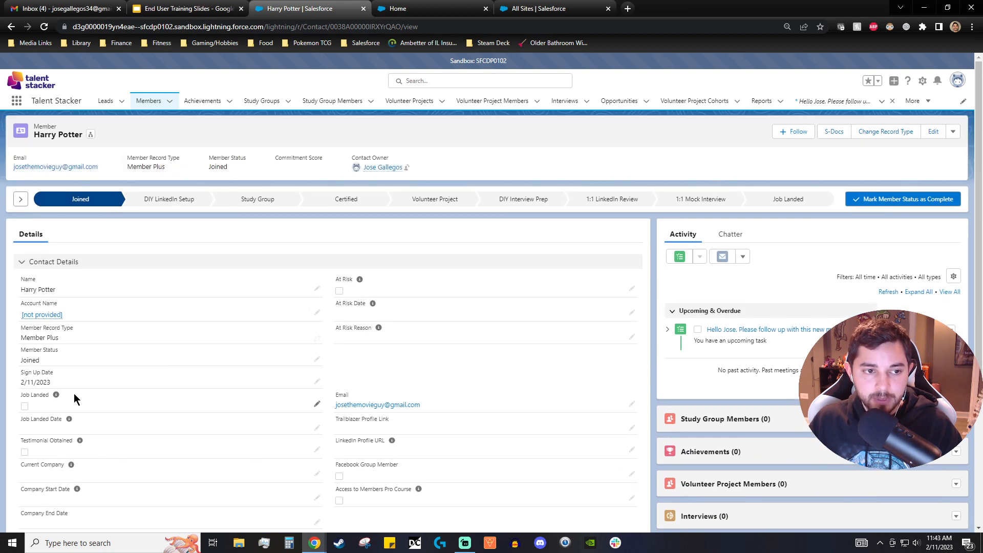
- Mark the member Ready to Join a Study Group and Study Group Joined in the Study Group Details section, and save
{"action": "scroll", "coordinate": [74, 399], "scroll_direction": "down", "scroll_amount": 2}
{"action": "scroll", "coordinate": [85, 402], "scroll_direction": "up", "scroll_amount": 2}
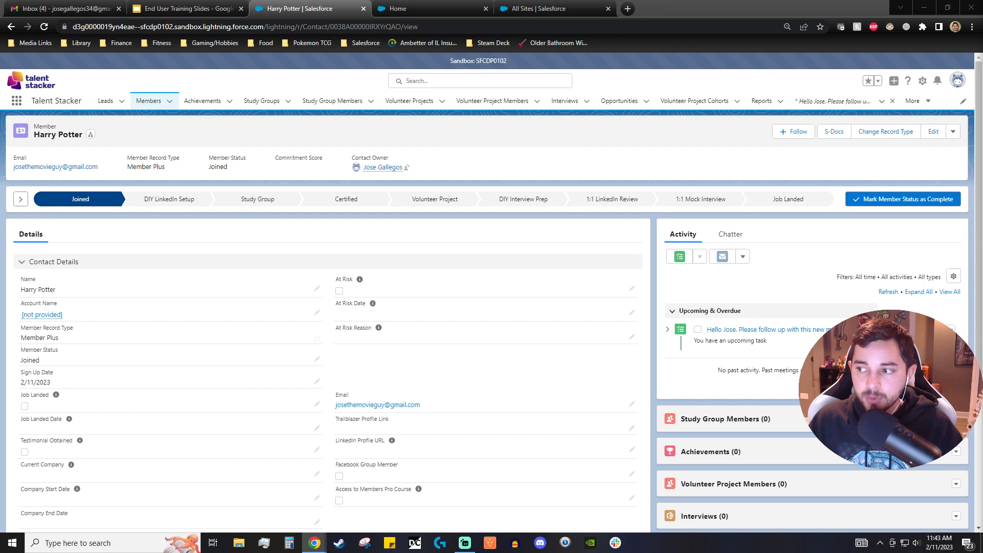
{"action": "scroll", "coordinate": [248, 357], "scroll_direction": "down", "scroll_amount": 2}
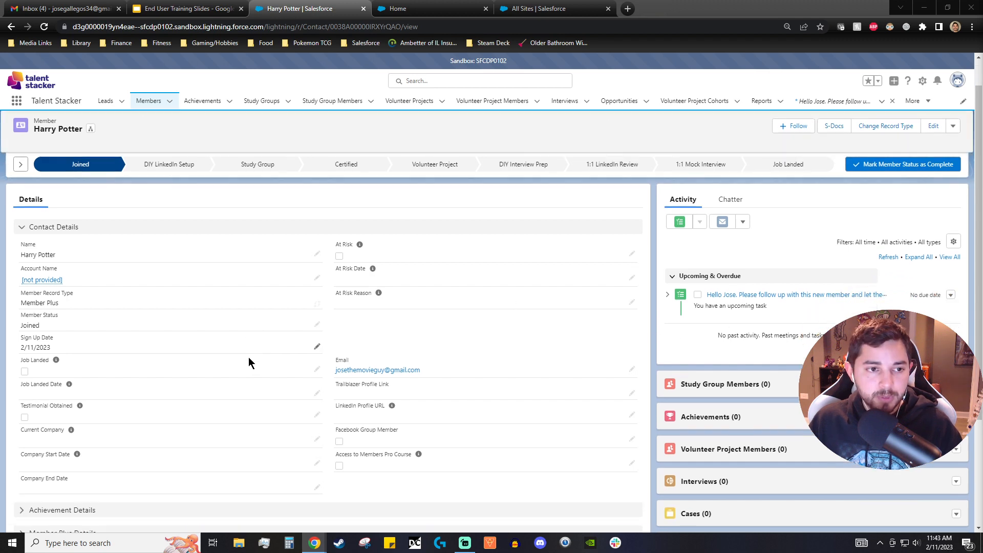
{"action": "scroll", "coordinate": [245, 348], "scroll_direction": "up", "scroll_amount": 2}
{"action": "scroll", "coordinate": [185, 297], "scroll_direction": "down", "scroll_amount": 3}
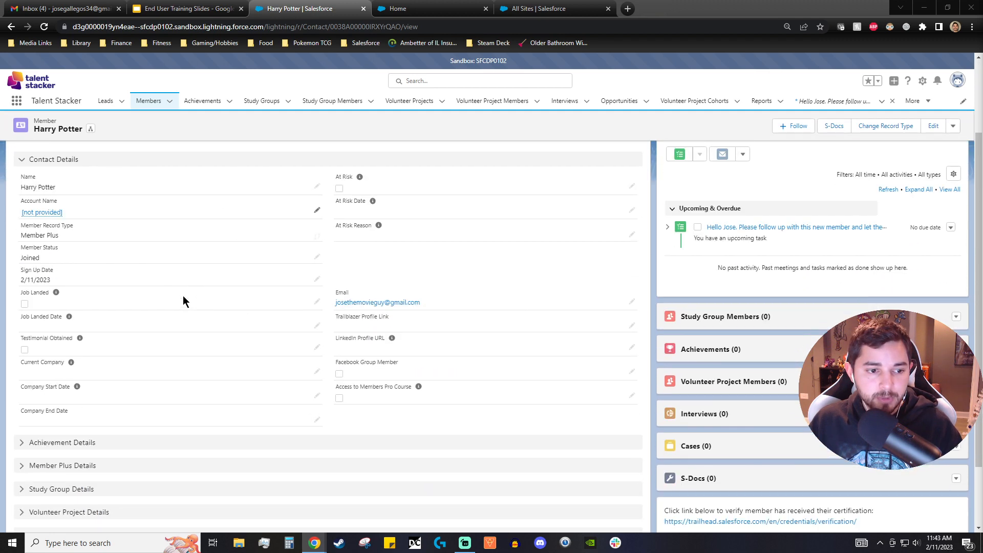
{"action": "scroll", "coordinate": [64, 390], "scroll_direction": "up", "scroll_amount": 3}
{"action": "scroll", "coordinate": [123, 248], "scroll_direction": "down", "scroll_amount": 4}
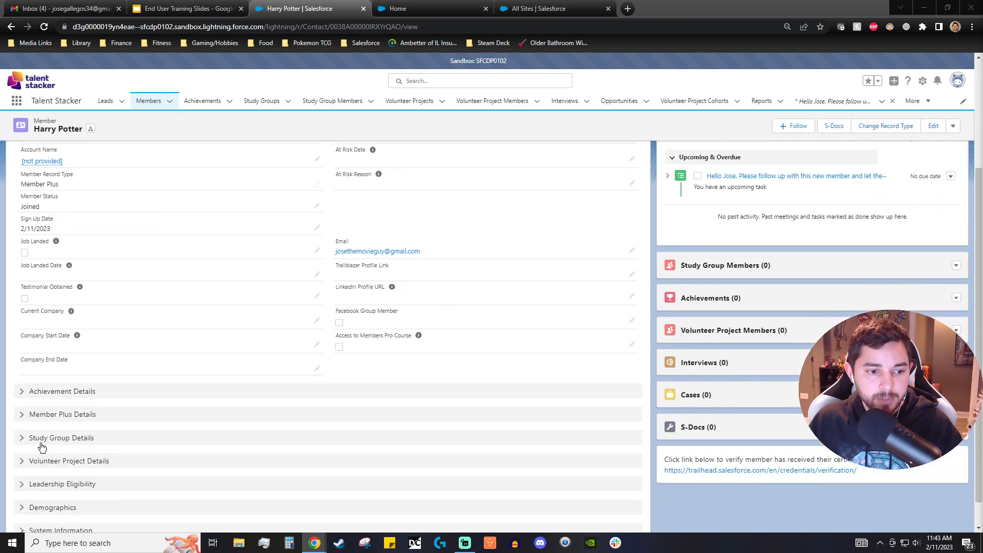
{"action": "left_click", "coordinate": [36, 442]}
{"action": "scroll", "coordinate": [116, 418], "scroll_direction": "down", "scroll_amount": 2}
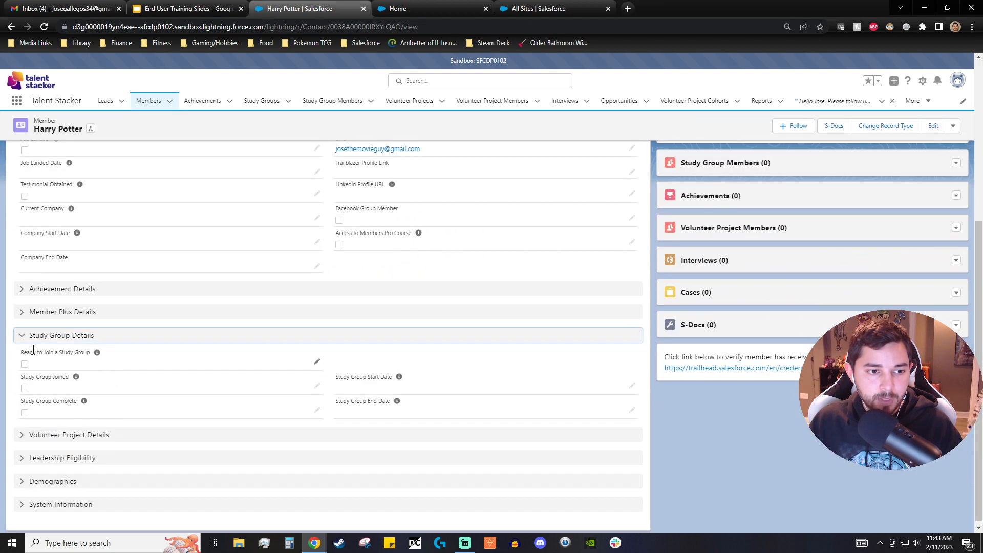
{"action": "left_click", "coordinate": [317, 362]}
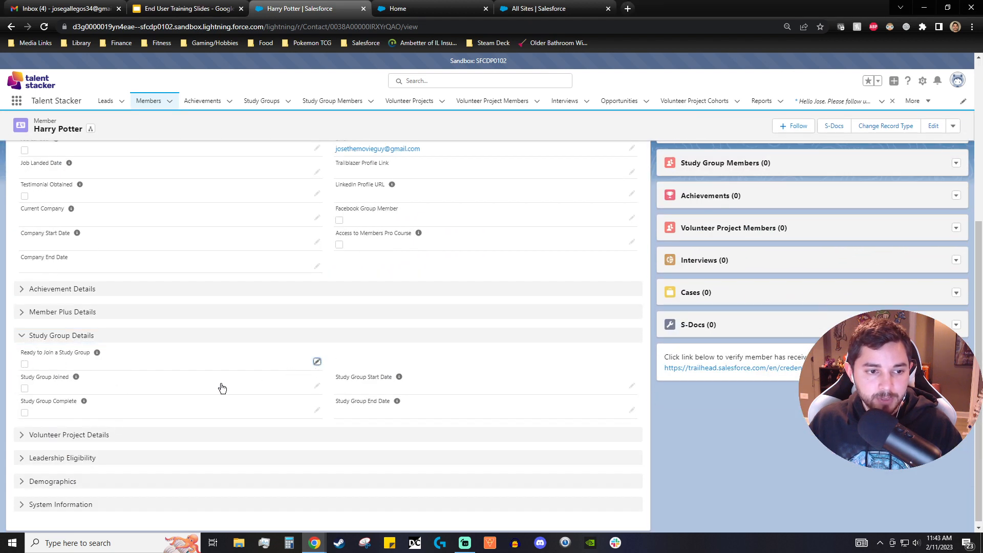
{"action": "left_click", "coordinate": [28, 365]}
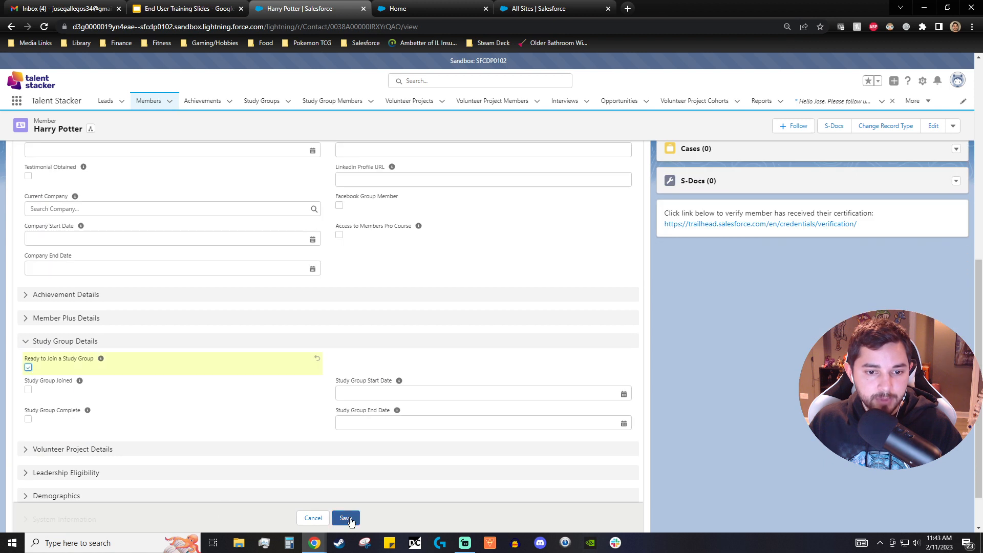
{"action": "left_click", "coordinate": [28, 390]}
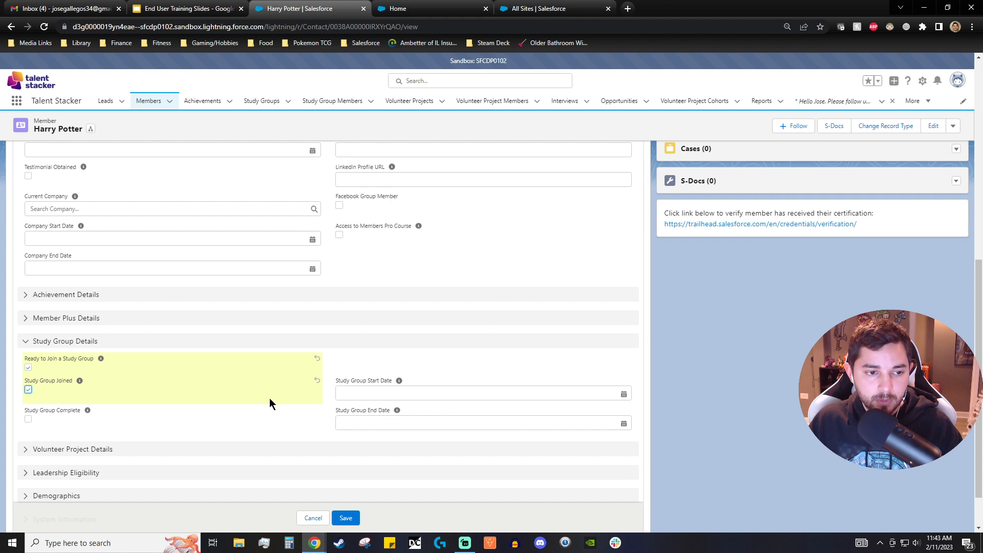
{"action": "left_click", "coordinate": [345, 519]}
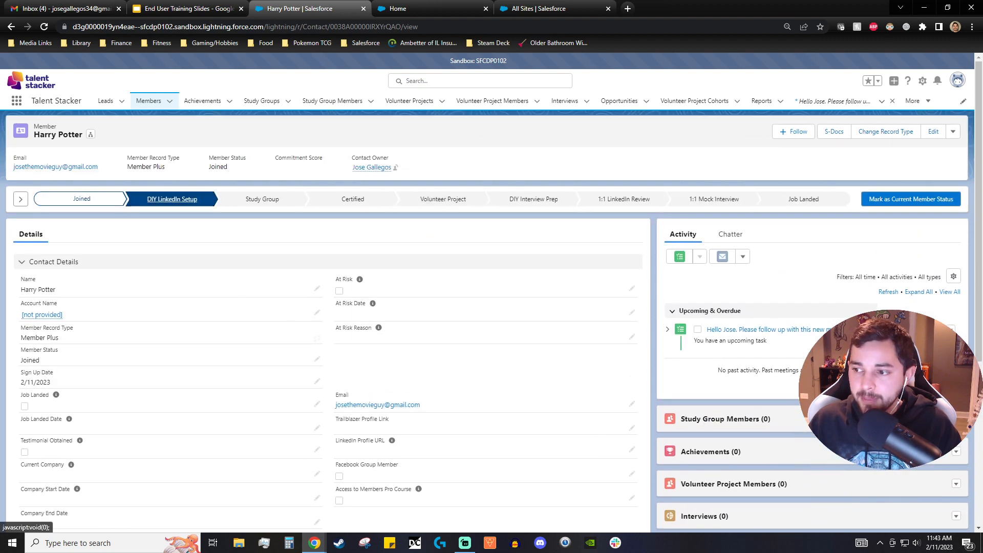
- Select the Joined stage in the member path and mark the member status as complete
{"action": "left_click", "coordinate": [20, 199]}
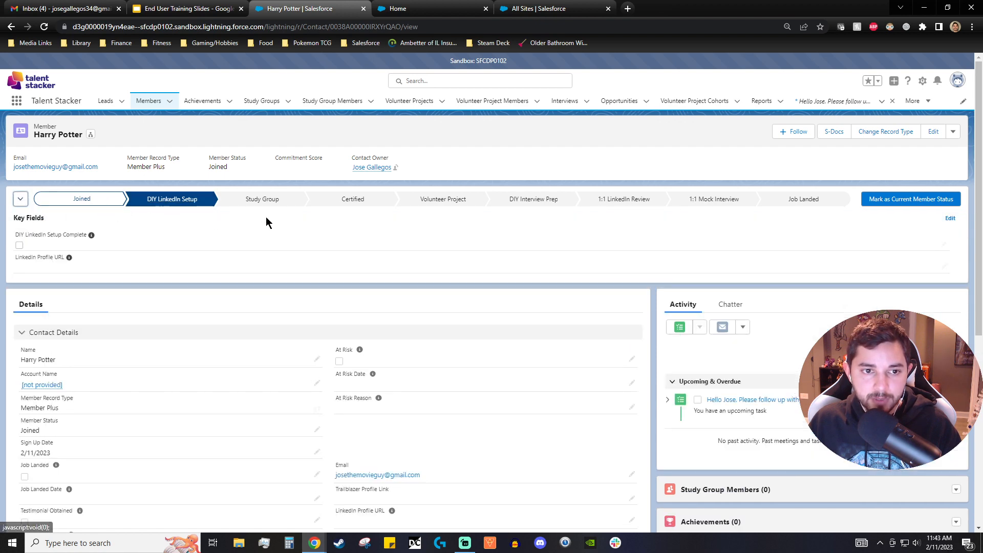
{"action": "left_click", "coordinate": [106, 199]}
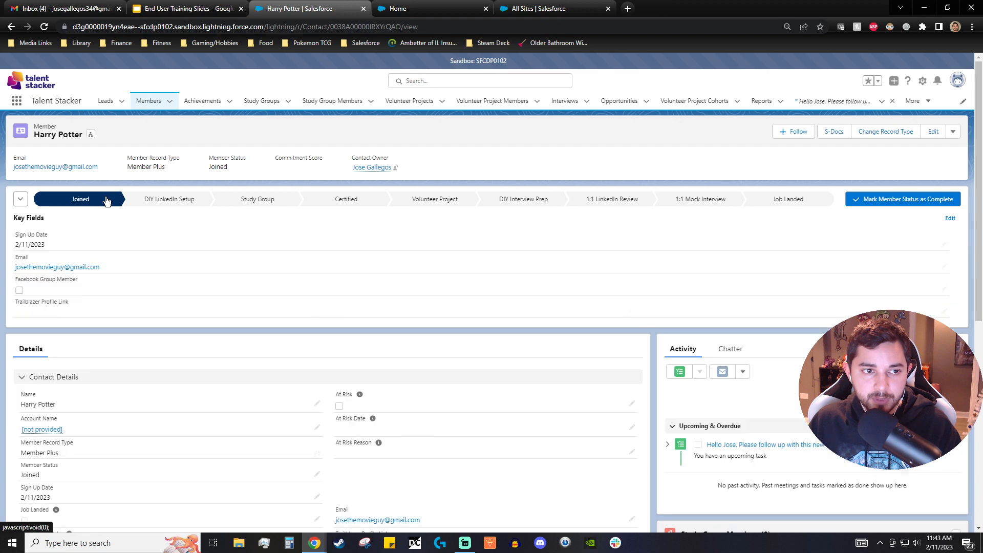
{"action": "left_click", "coordinate": [909, 203]}
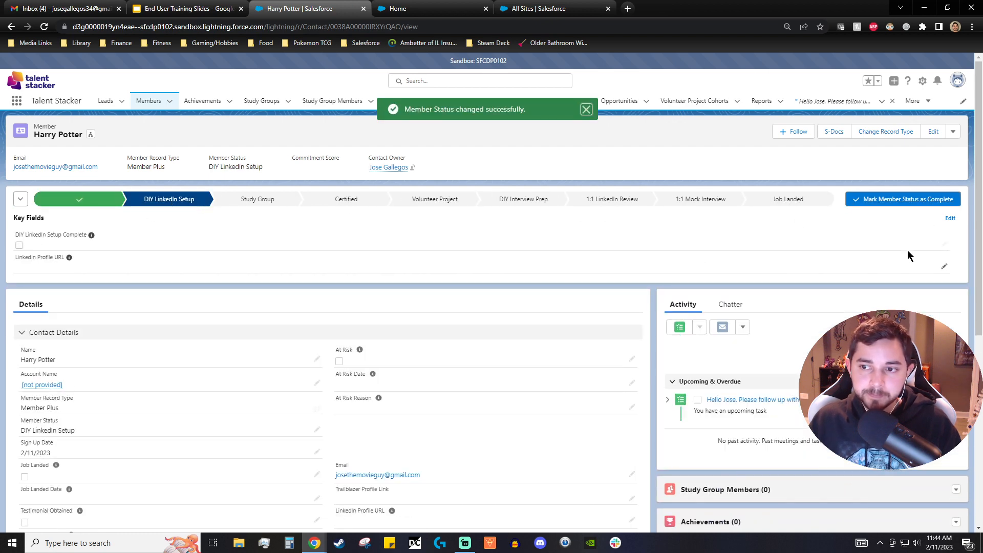
- Check DIY LinkedIn Setup Complete in the key fields, save, and mark the DIY LinkedIn Setup stage complete
{"action": "left_click", "coordinate": [944, 246]}
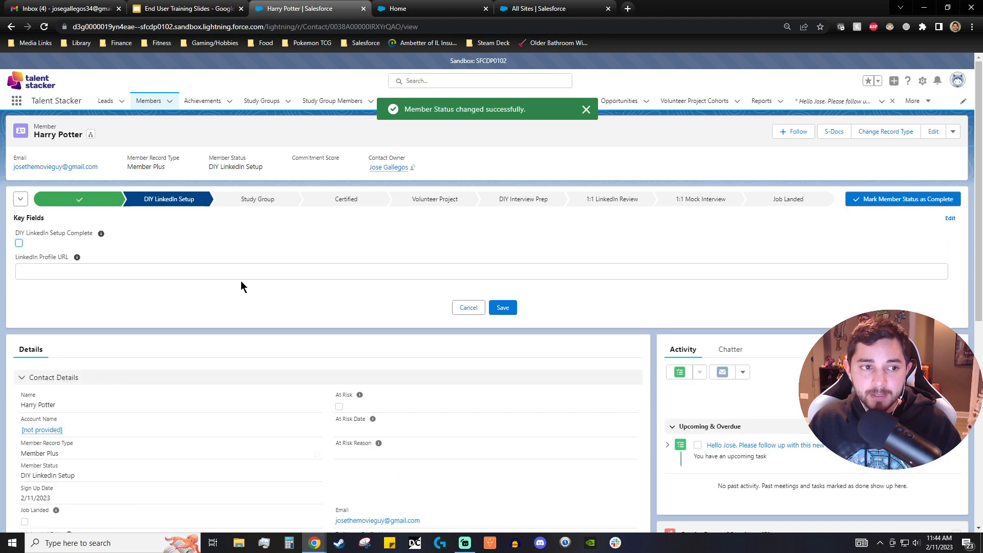
{"action": "left_click", "coordinate": [19, 244]}
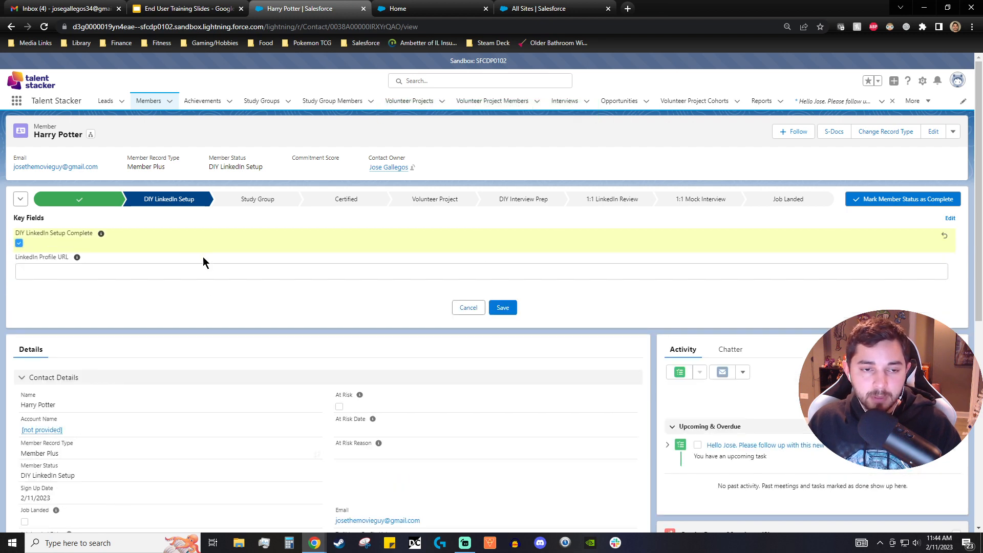
{"action": "left_click", "coordinate": [503, 309]}
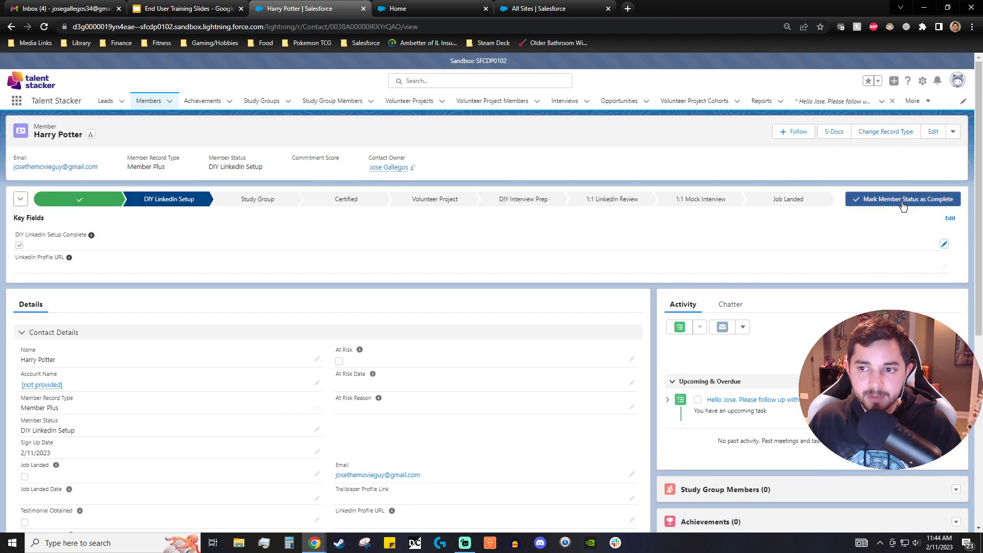
{"action": "left_click", "coordinate": [903, 204]}
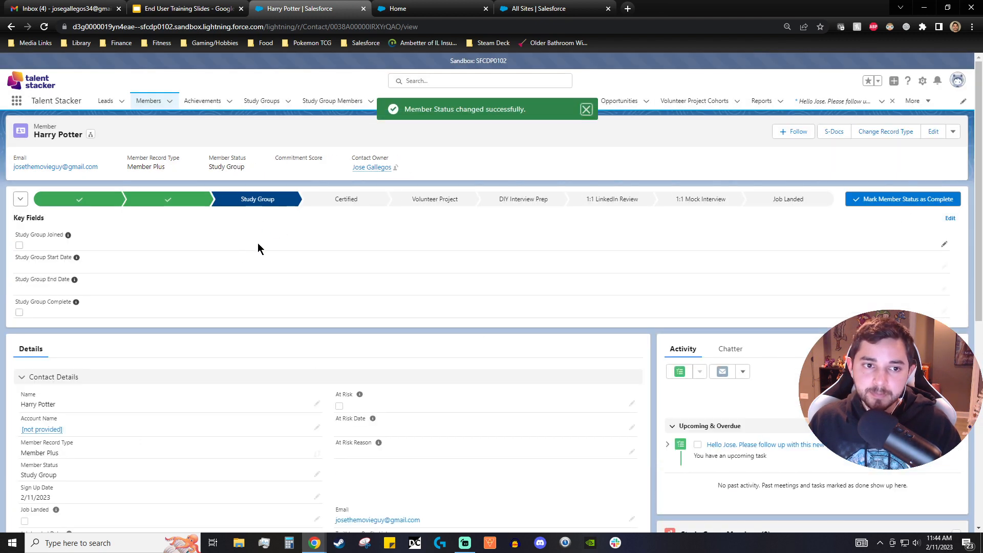
{"action": "scroll", "coordinate": [192, 252], "scroll_direction": "down", "scroll_amount": 2}
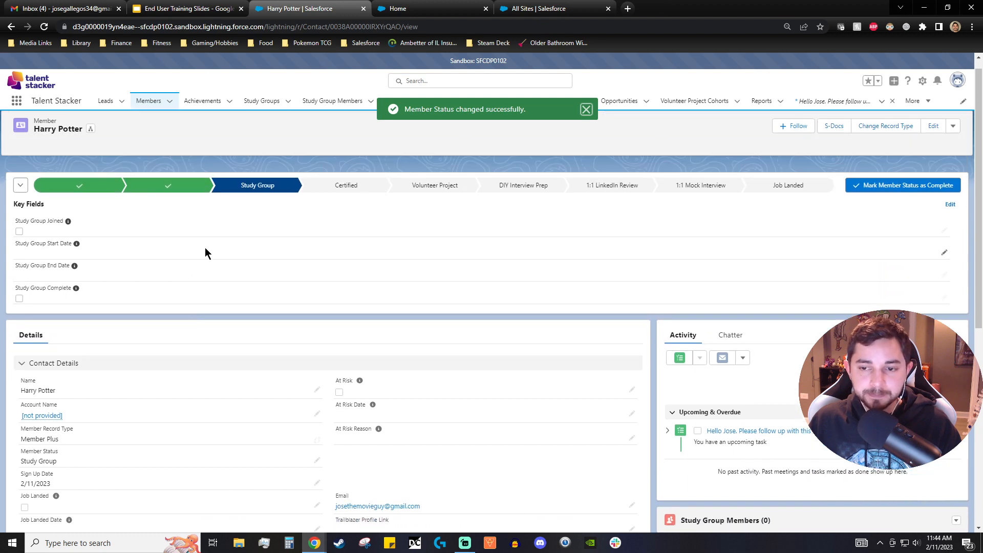
{"action": "scroll", "coordinate": [207, 248], "scroll_direction": "down", "scroll_amount": 2}
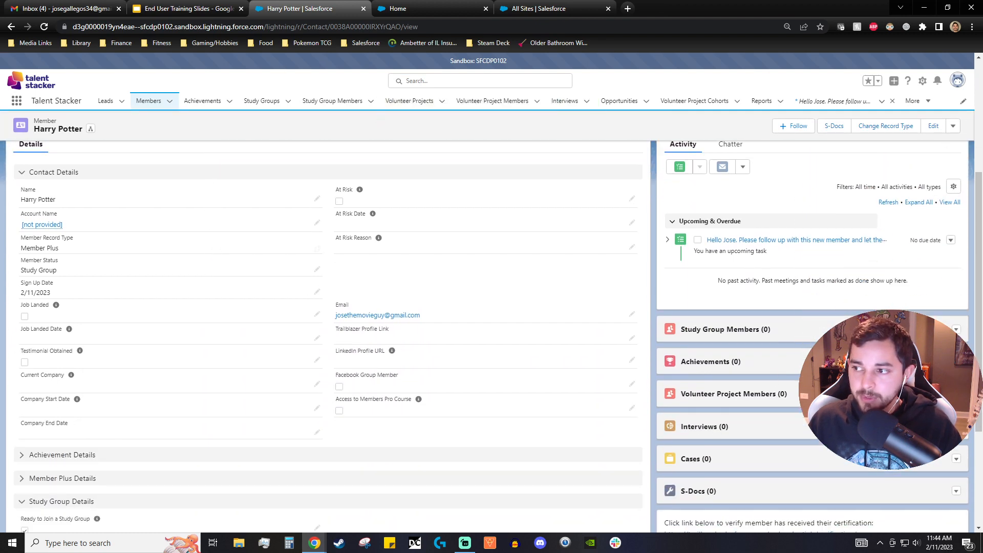
{"action": "scroll", "coordinate": [351, 420], "scroll_direction": "down", "scroll_amount": 3}
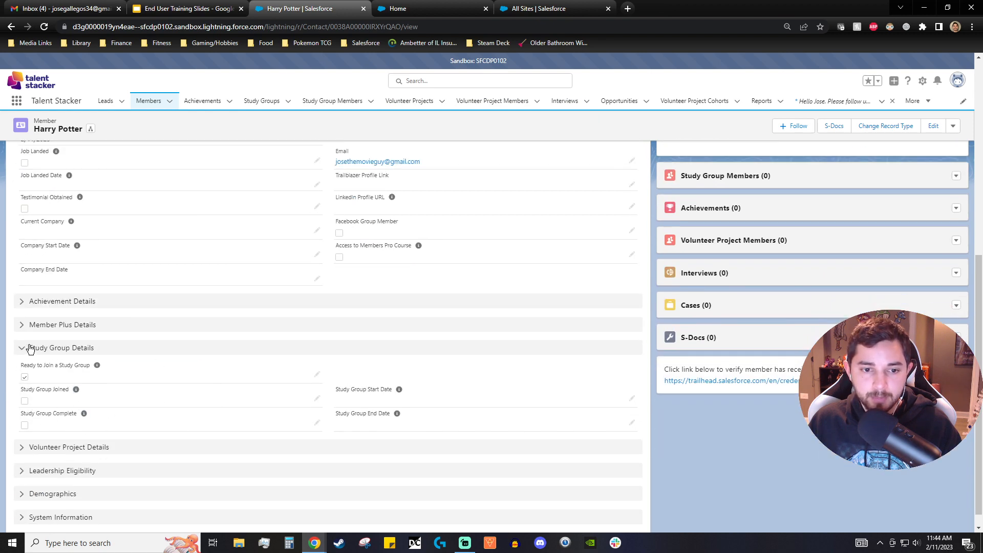
{"action": "scroll", "coordinate": [587, 443], "scroll_direction": "up", "scroll_amount": 3}
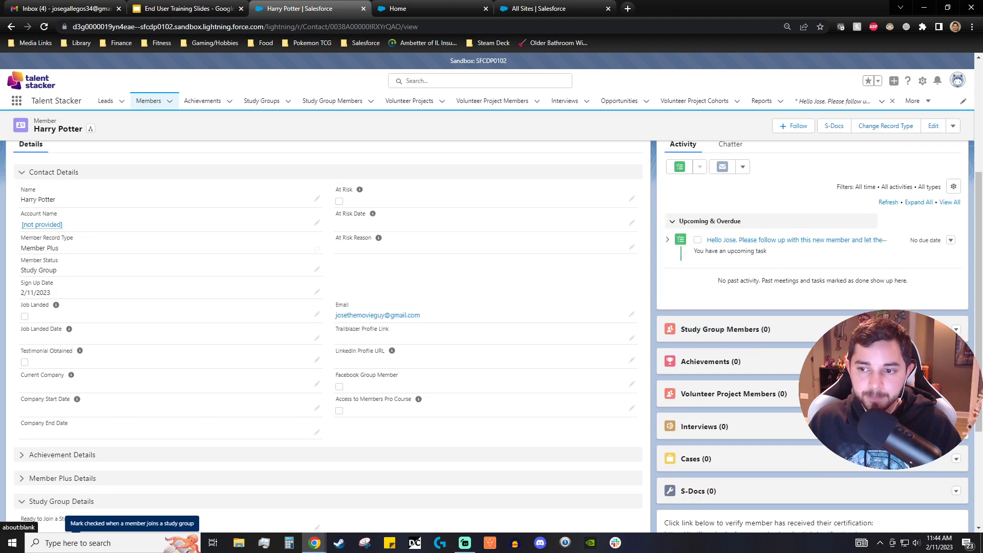
{"action": "left_click", "coordinate": [938, 347]}
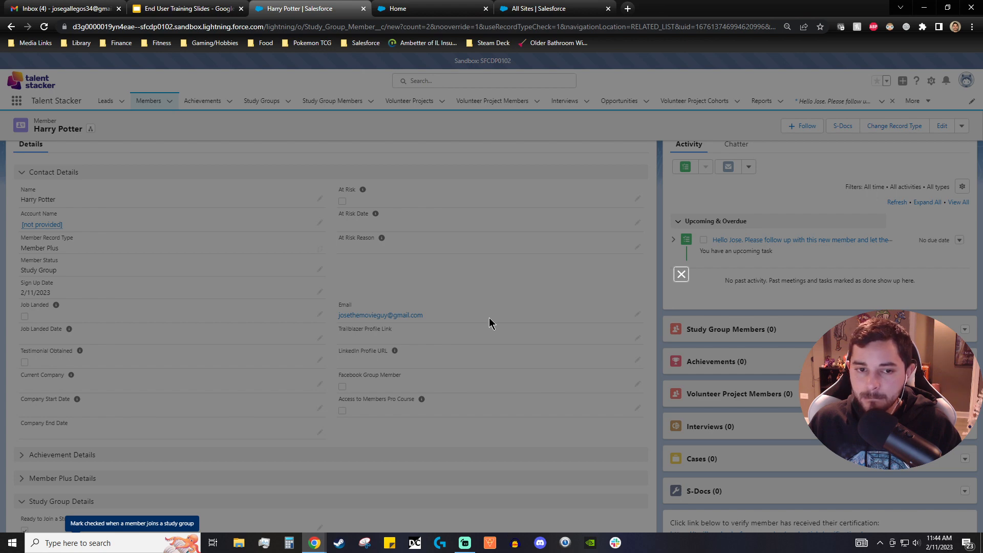
{"action": "left_click", "coordinate": [681, 275]}
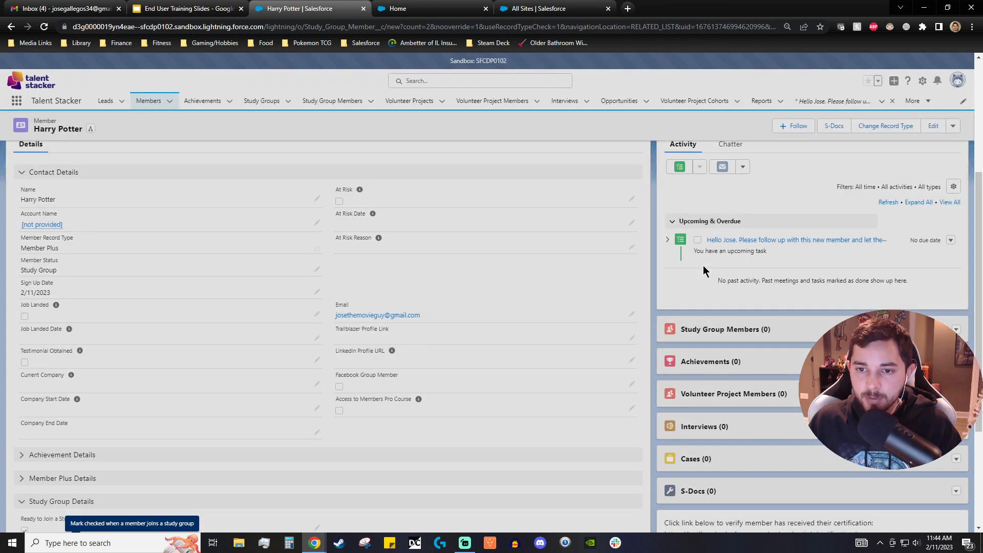
- Add a new Study Group Member record linking the member to the Order of the Phoenix study group
{"action": "left_click", "coordinate": [956, 330]}
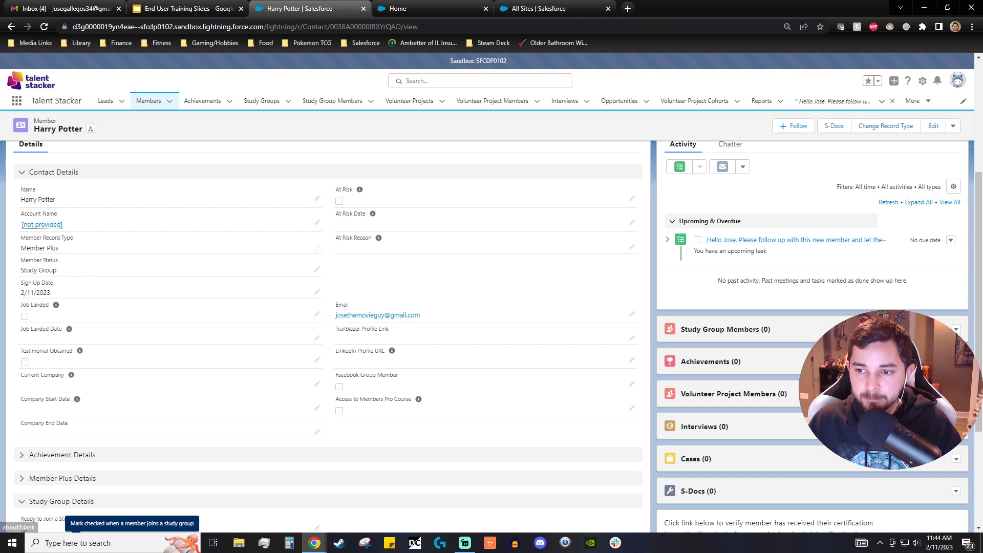
{"action": "left_click", "coordinate": [944, 346]}
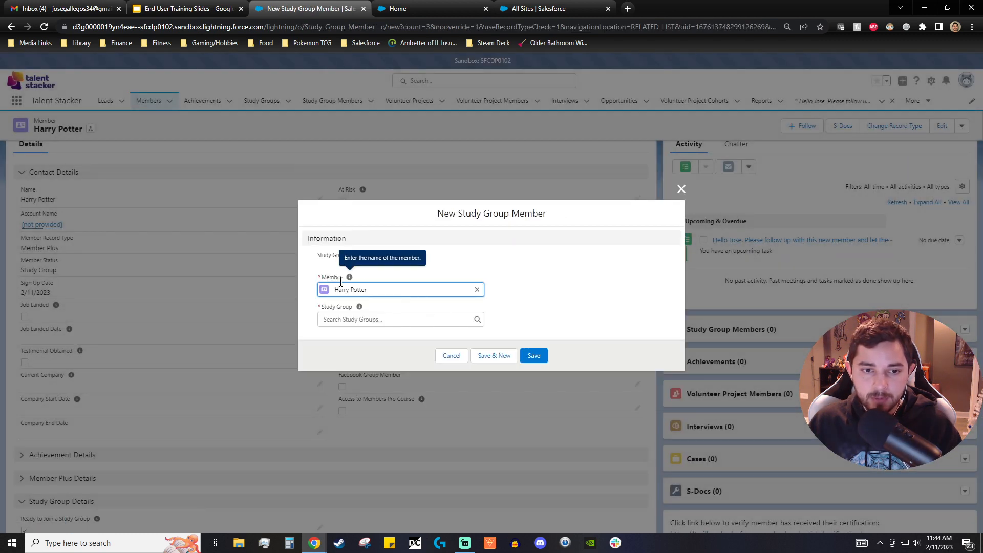
{"action": "left_click", "coordinate": [358, 318]}
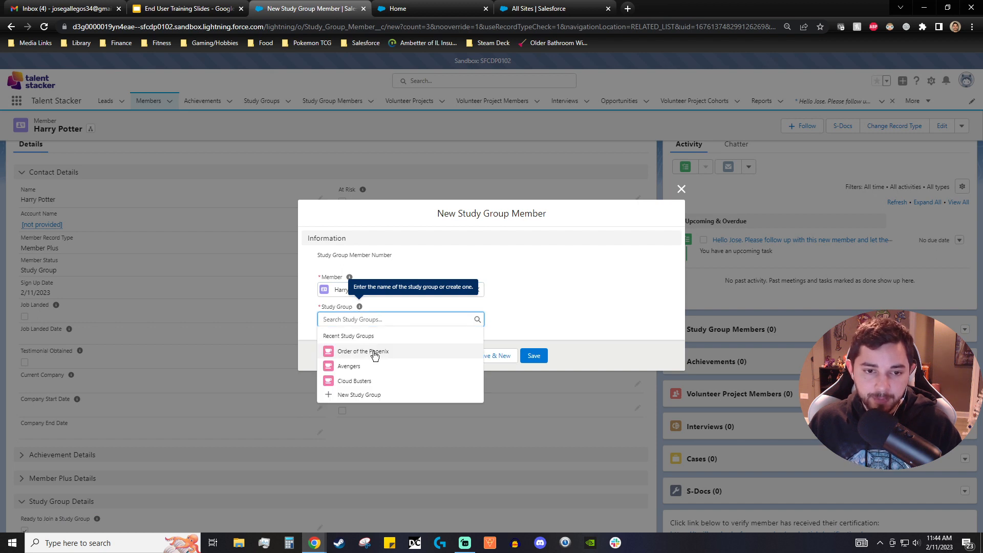
{"action": "left_click", "coordinate": [357, 395]}
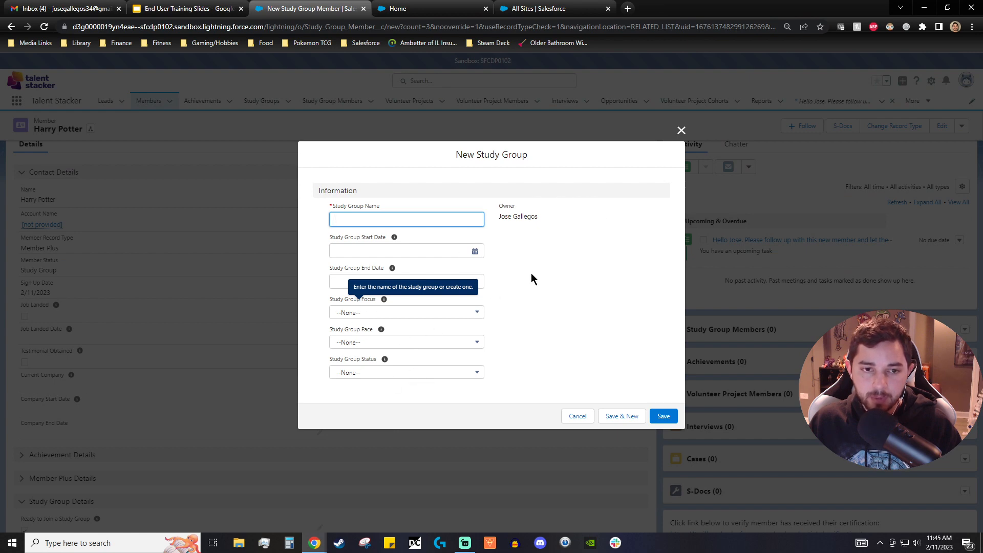
{"action": "left_click", "coordinate": [681, 132]}
{"action": "left_click", "coordinate": [414, 315]}
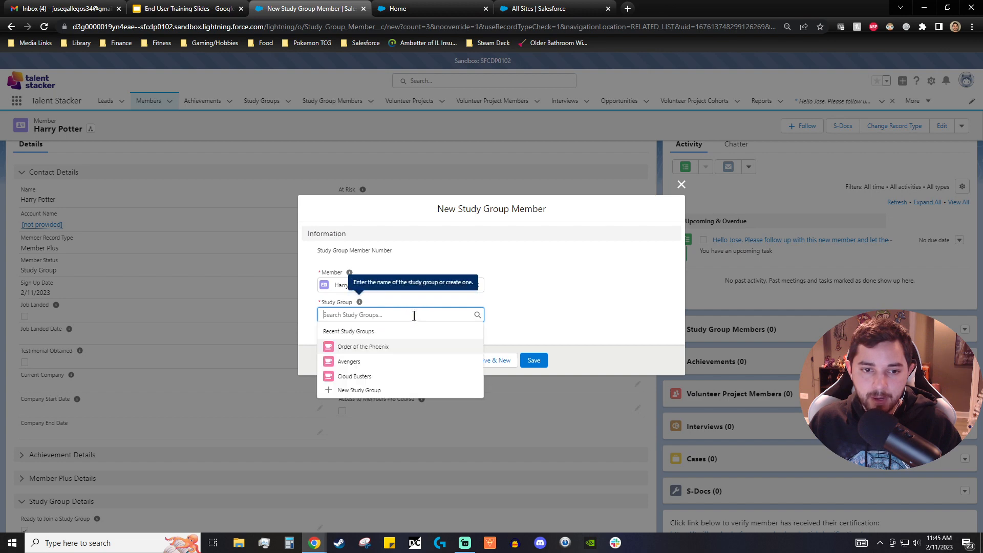
{"action": "left_click", "coordinate": [401, 352]}
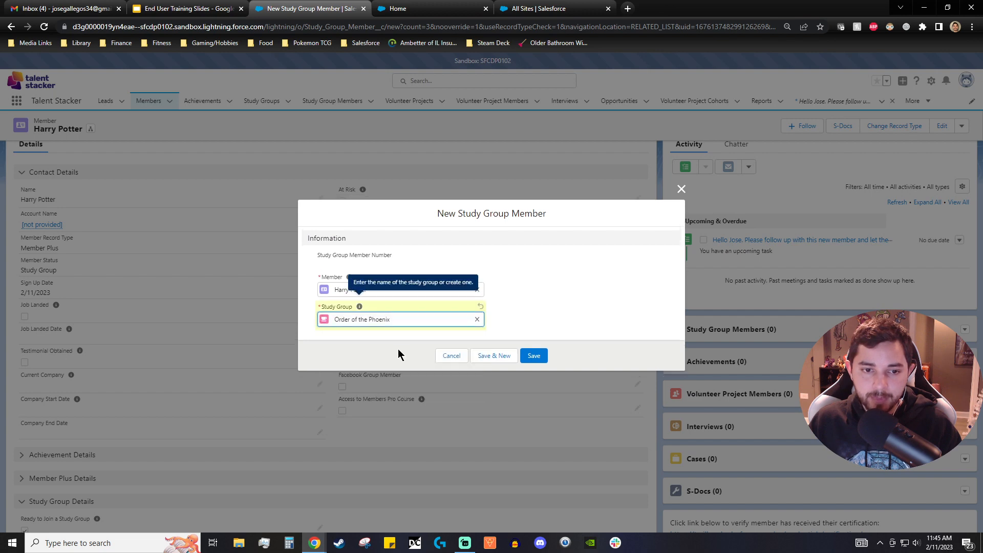
{"action": "left_click", "coordinate": [533, 357]}
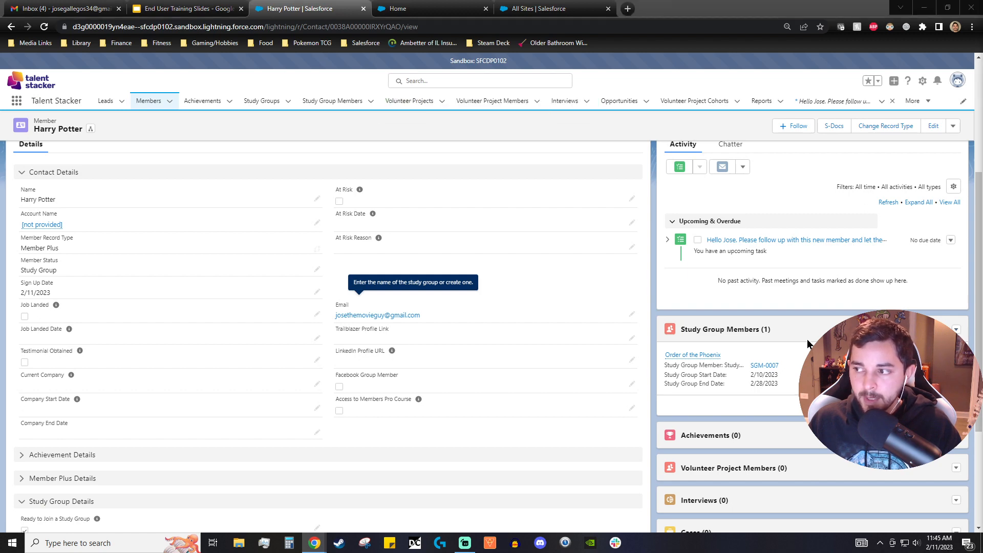
- Edit the Study Group Details to check Study Group Joined and set the Study Group Start Date to 2/11/2023
{"action": "scroll", "coordinate": [515, 337], "scroll_direction": "up", "scroll_amount": 3}
{"action": "scroll", "coordinate": [516, 337], "scroll_direction": "down", "scroll_amount": 3}
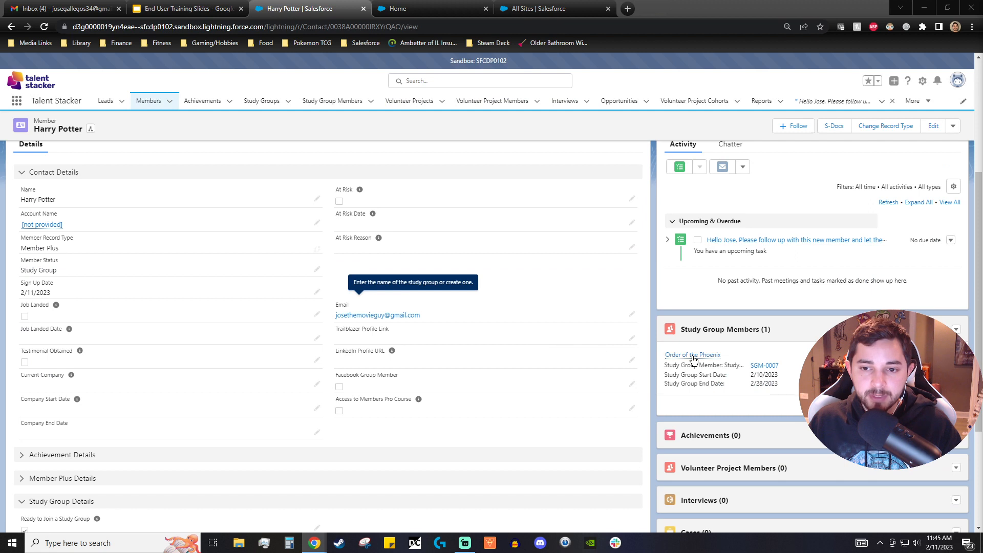
{"action": "mouse_move", "coordinate": [687, 355]}
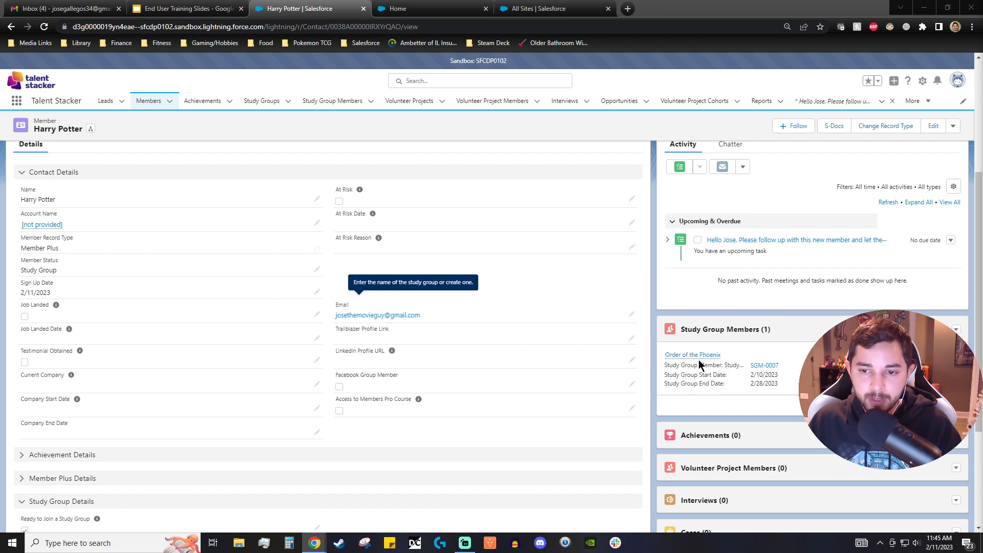
{"action": "scroll", "coordinate": [204, 373], "scroll_direction": "down", "scroll_amount": 3}
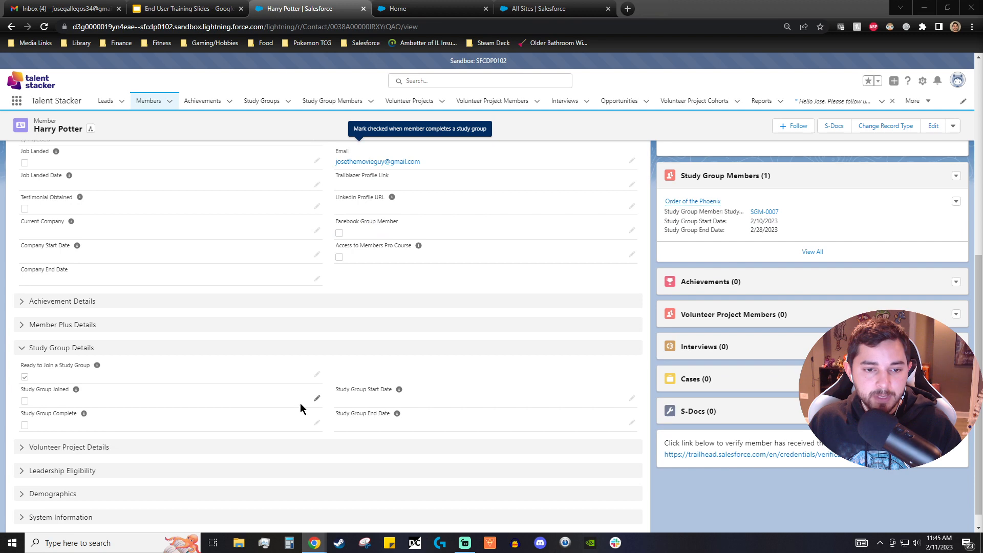
{"action": "left_click", "coordinate": [317, 398]}
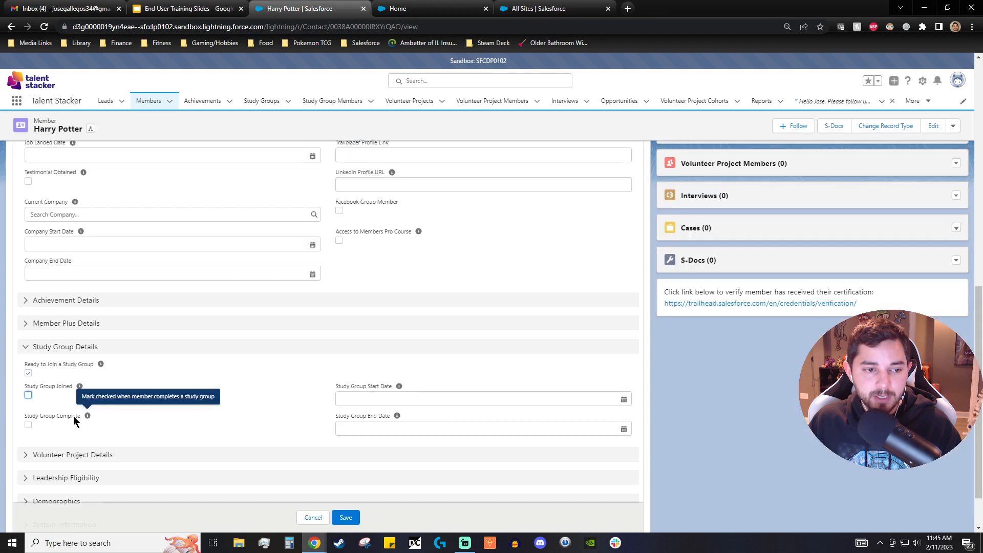
{"action": "left_click", "coordinate": [29, 395]}
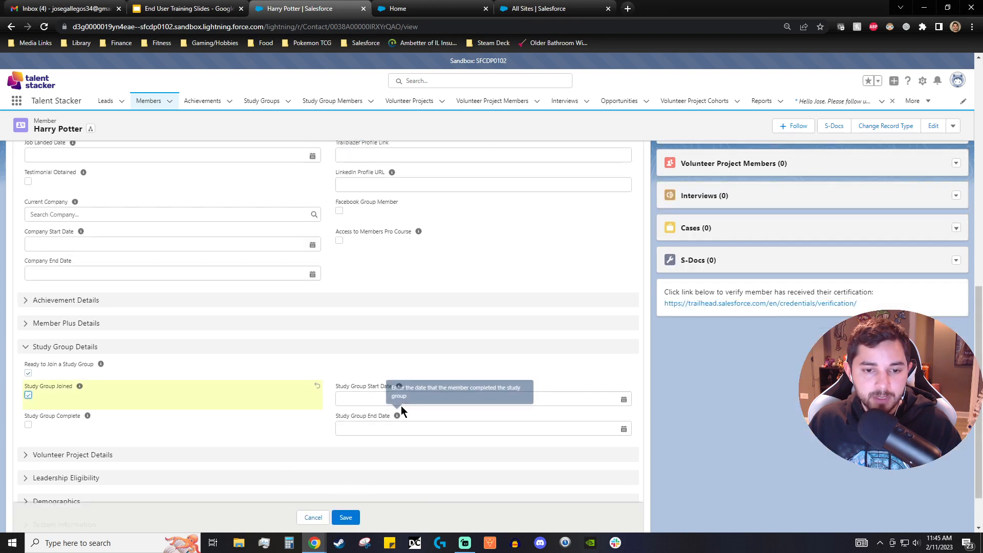
{"action": "left_click", "coordinate": [409, 400]}
{"action": "scroll", "coordinate": [744, 420], "scroll_direction": "up", "scroll_amount": 3}
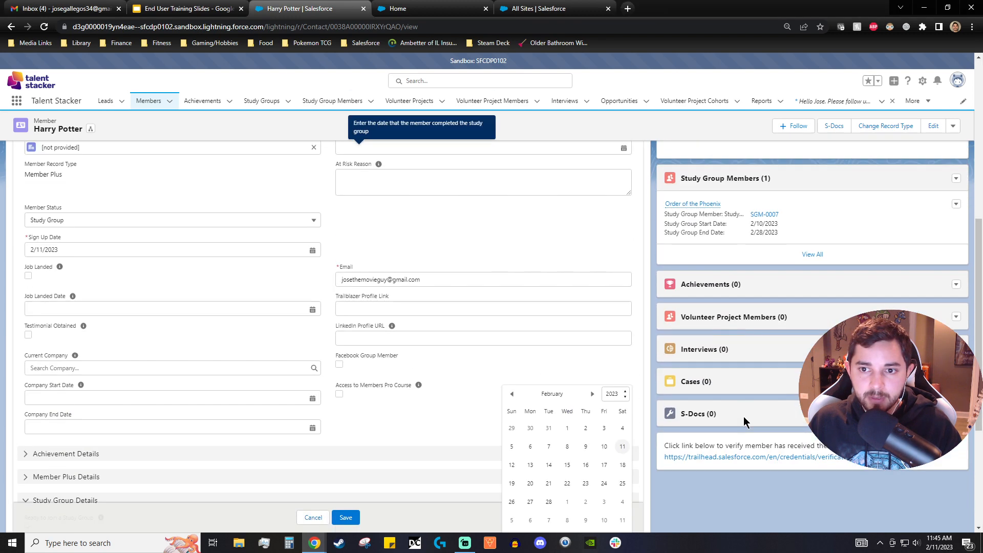
{"action": "scroll", "coordinate": [708, 264], "scroll_direction": "down", "scroll_amount": 3}
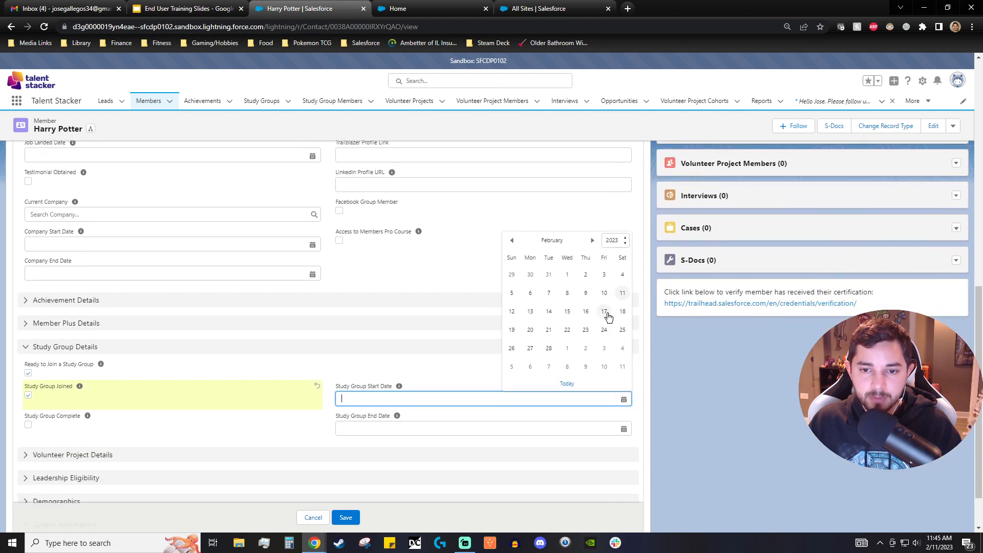
{"action": "left_click", "coordinate": [622, 296]}
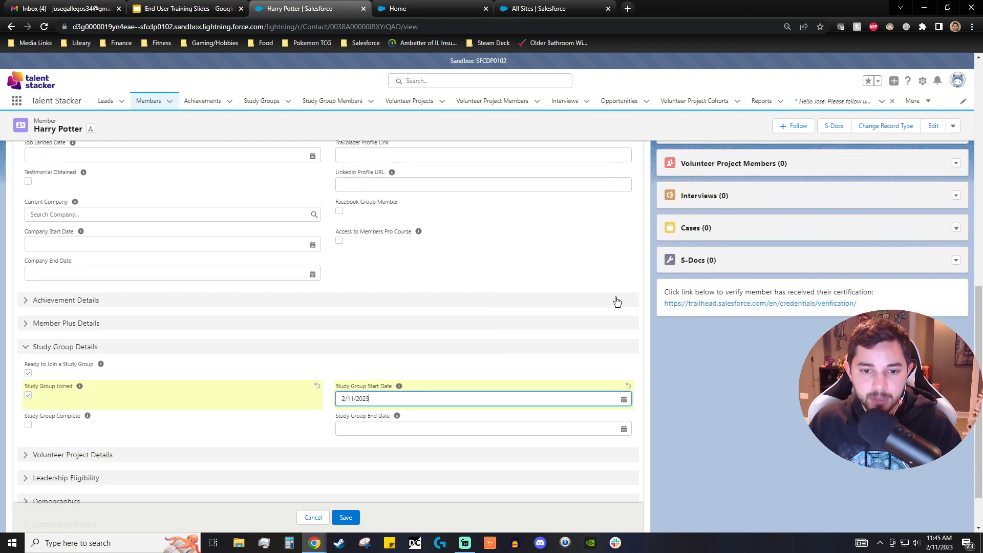
- Check Study Group Complete, set the Study Group End Date to 2/28/2023, and save the member
{"action": "scroll", "coordinate": [631, 342], "scroll_direction": "up", "scroll_amount": 2}
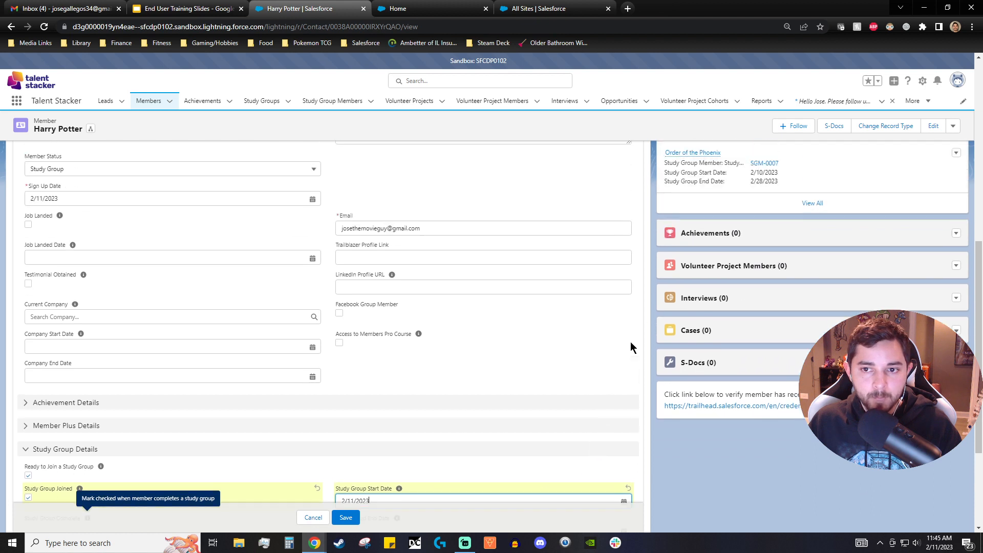
{"action": "scroll", "coordinate": [668, 266], "scroll_direction": "down", "scroll_amount": 2}
{"action": "left_click", "coordinate": [28, 424]}
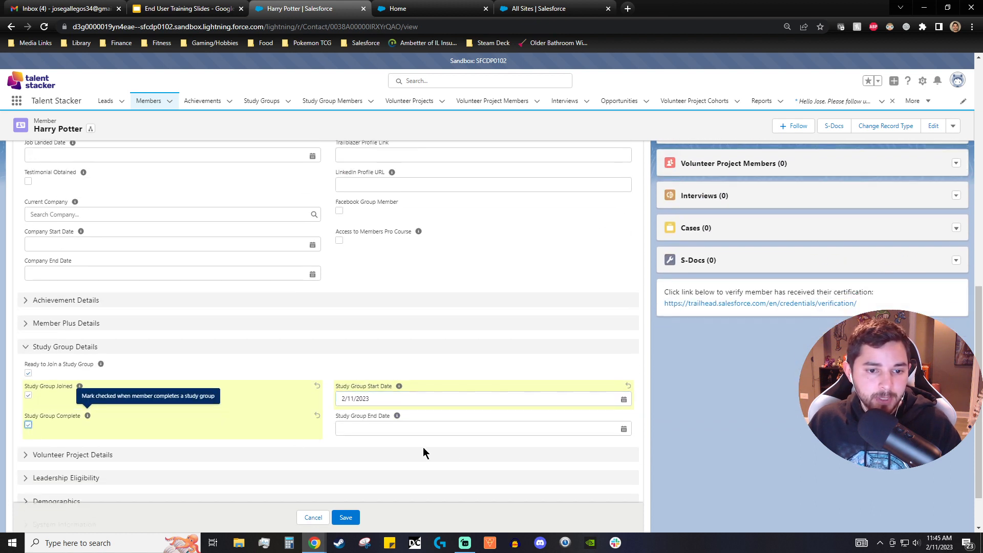
{"action": "left_click", "coordinate": [442, 429]}
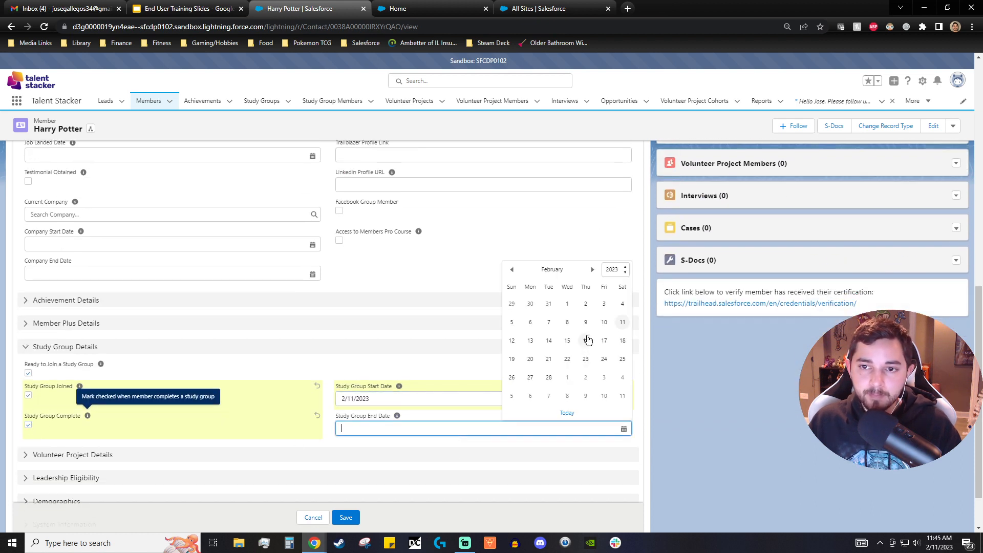
{"action": "scroll", "coordinate": [768, 414], "scroll_direction": "up", "scroll_amount": 4}
{"action": "scroll", "coordinate": [778, 420], "scroll_direction": "down", "scroll_amount": 4}
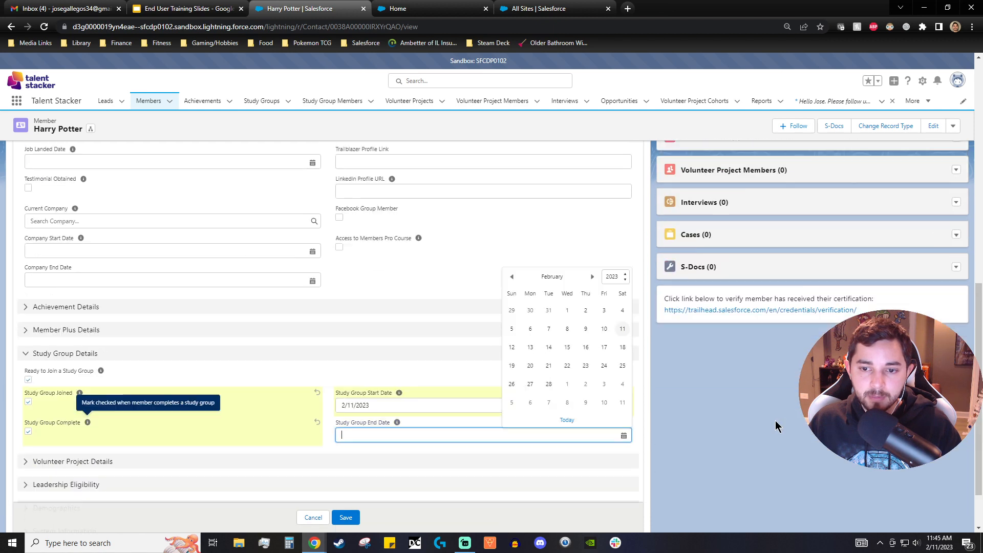
{"action": "left_click", "coordinate": [549, 377]}
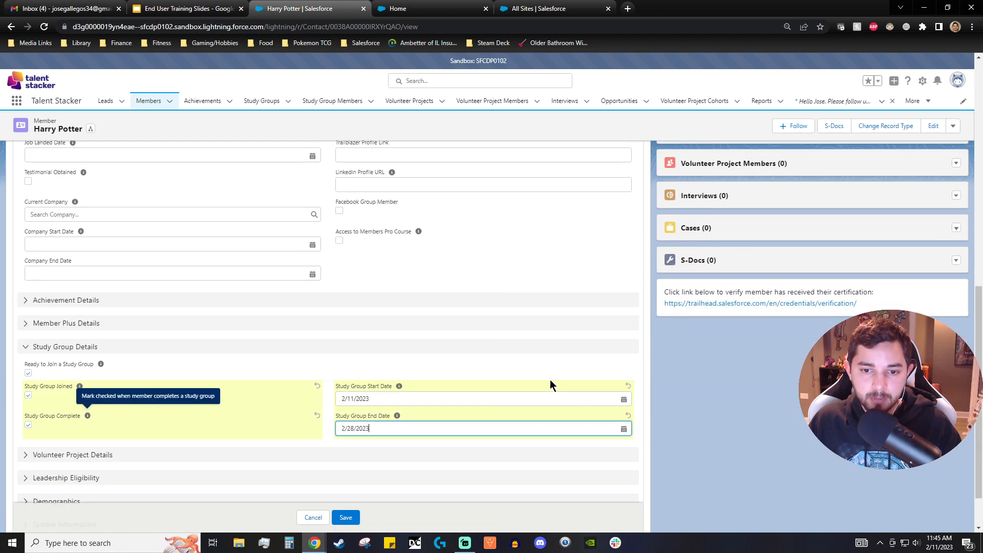
{"action": "left_click", "coordinate": [345, 519]}
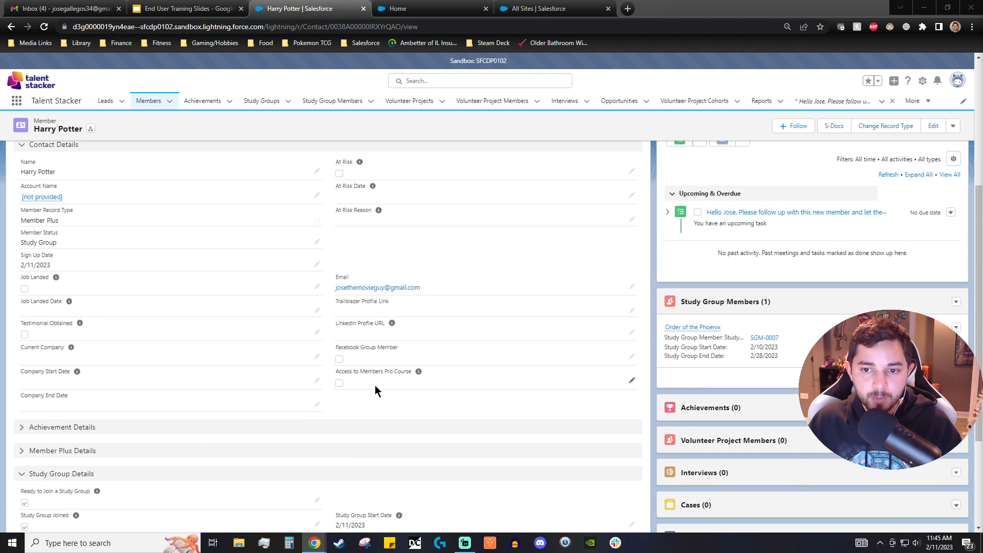
- Open the Order of the Phoenix study group record to view its members, then return to the member
{"action": "scroll", "coordinate": [664, 437], "scroll_direction": "down", "scroll_amount": 2}
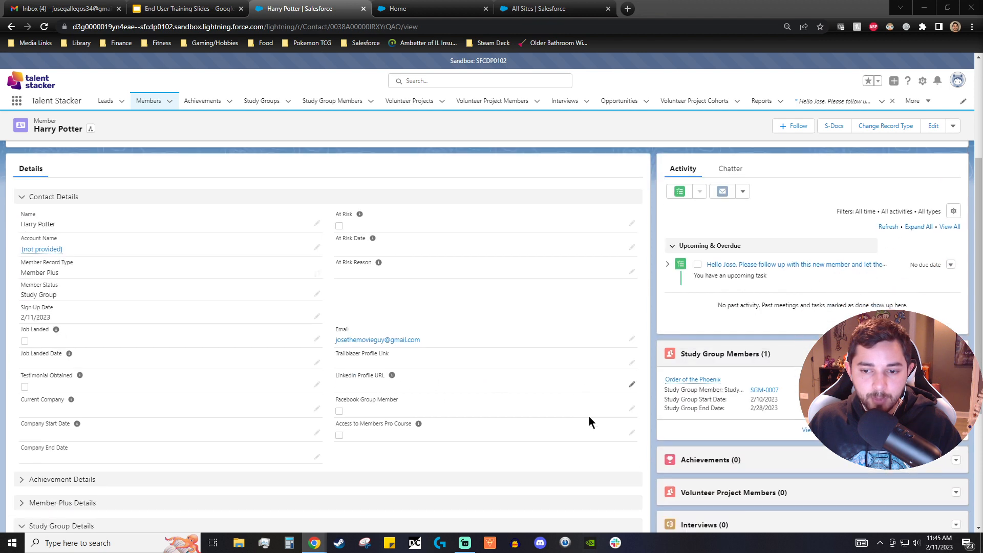
{"action": "mouse_move", "coordinate": [700, 381]}
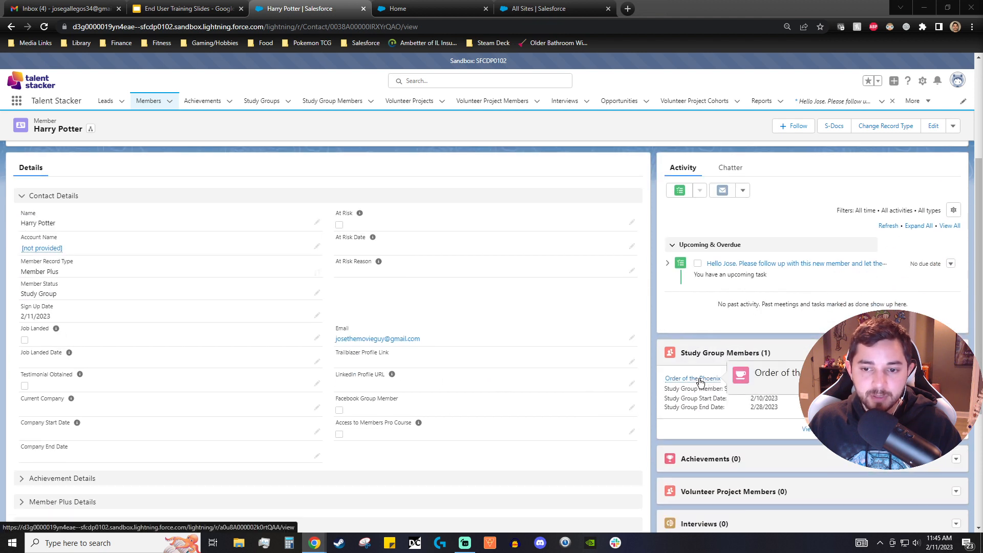
{"action": "left_click", "coordinate": [699, 380]}
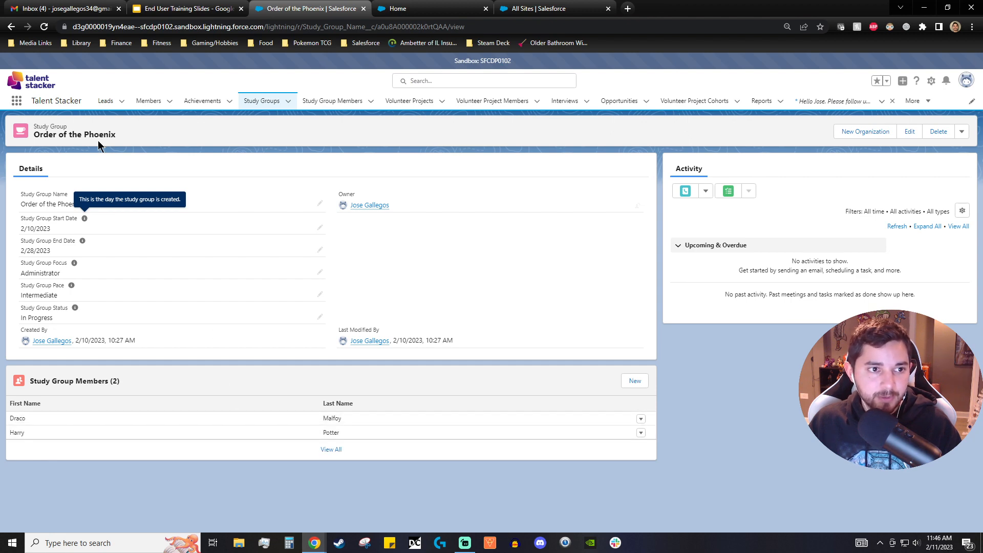
{"action": "left_click", "coordinate": [11, 26]}
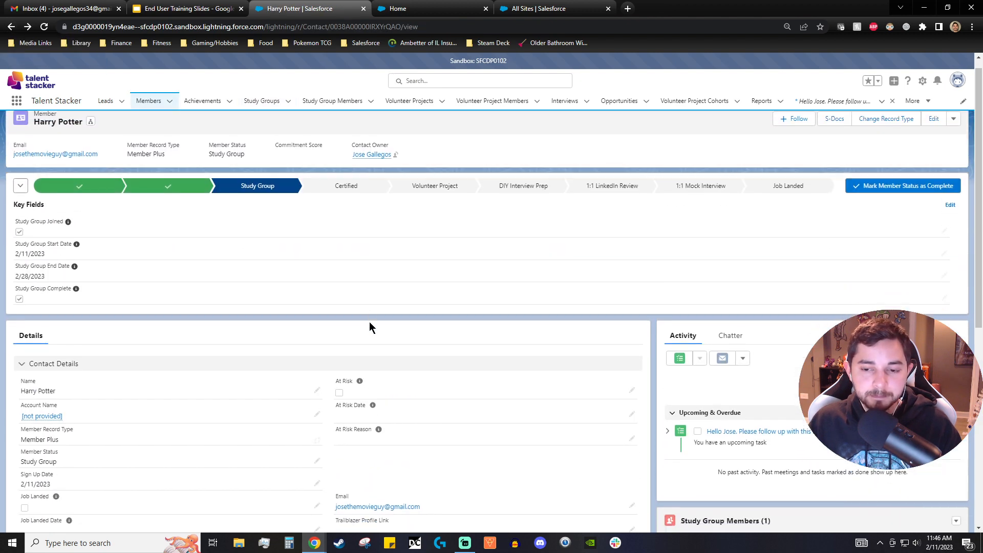
- Review the member's updated key fields and expand the Achievement Details section
{"action": "scroll", "coordinate": [373, 318], "scroll_direction": "down", "scroll_amount": 1}
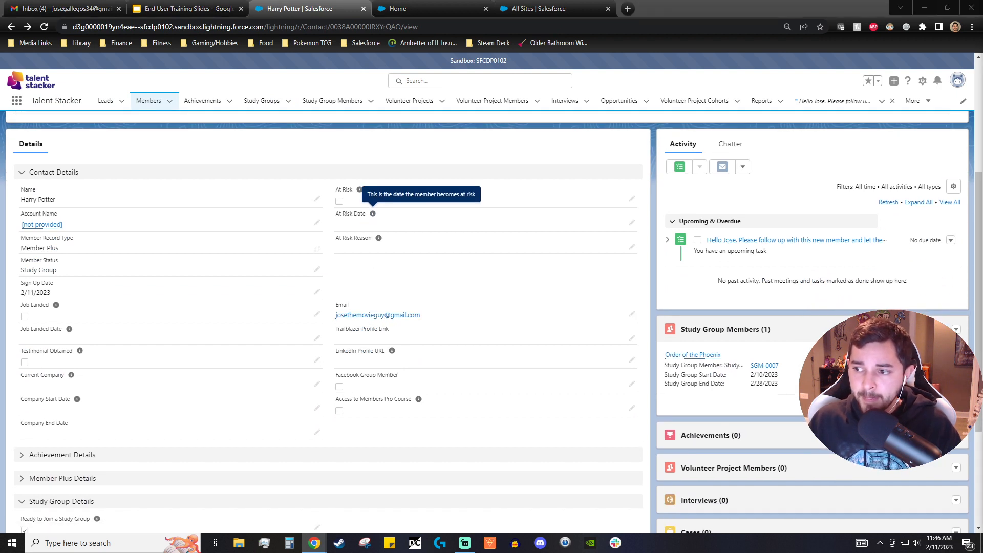
{"action": "scroll", "coordinate": [426, 275], "scroll_direction": "down", "scroll_amount": 1}
{"action": "scroll", "coordinate": [425, 276], "scroll_direction": "up", "scroll_amount": 3}
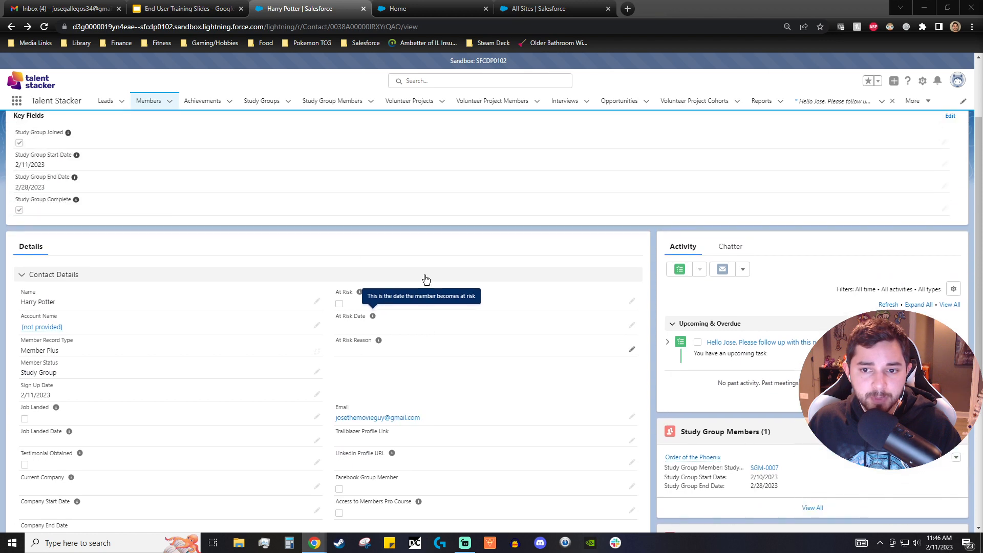
{"action": "scroll", "coordinate": [429, 280], "scroll_direction": "down", "scroll_amount": 3}
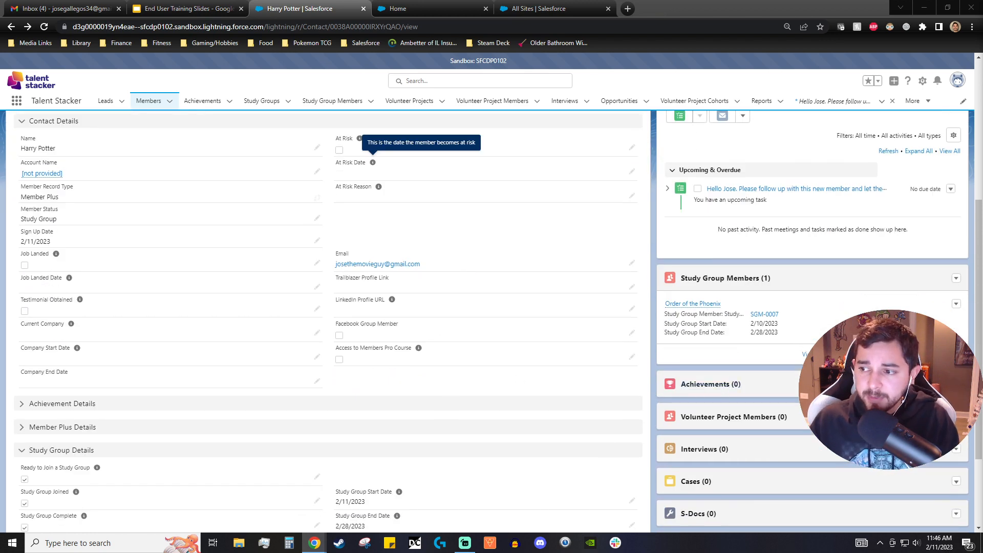
{"action": "scroll", "coordinate": [551, 380], "scroll_direction": "up", "scroll_amount": 5}
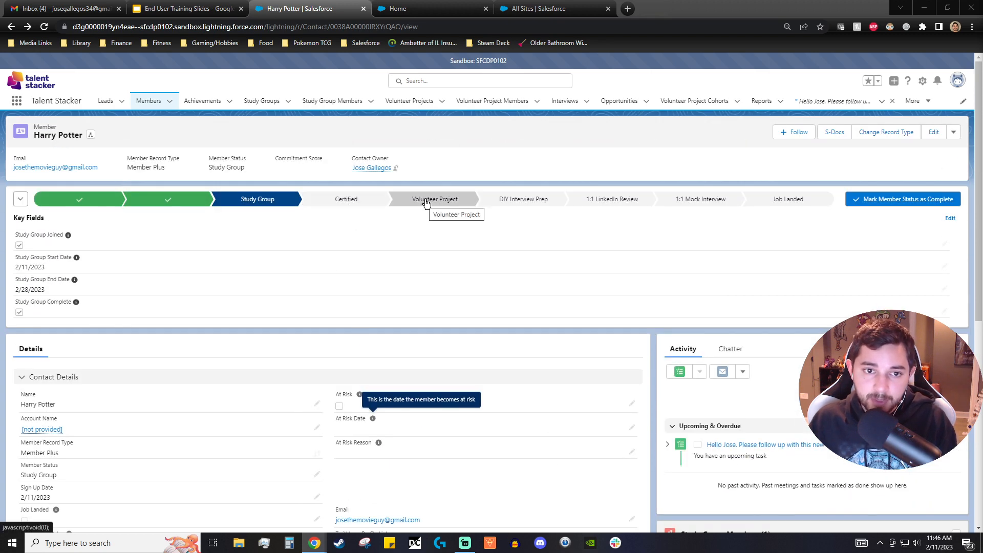
{"action": "scroll", "coordinate": [641, 328], "scroll_direction": "down", "scroll_amount": 3}
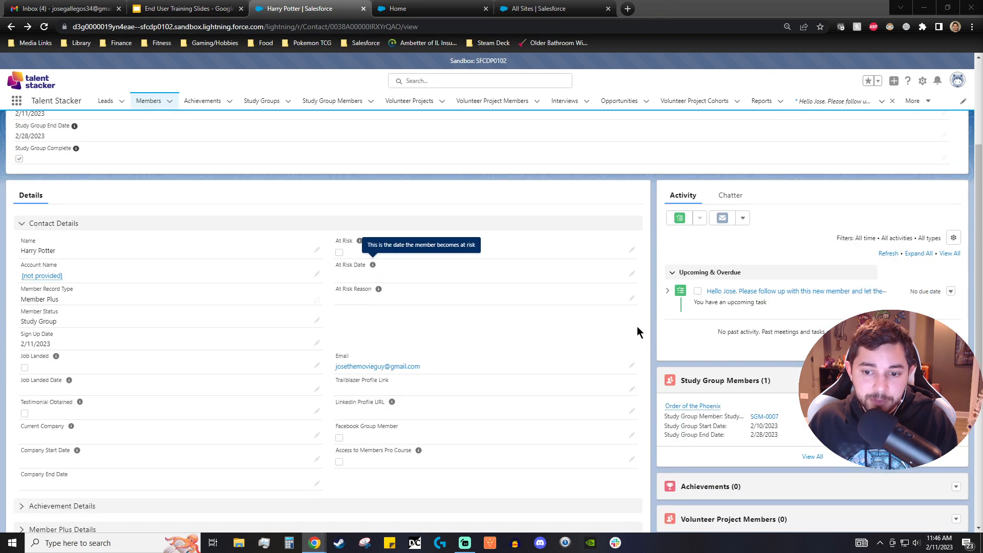
{"action": "scroll", "coordinate": [637, 332], "scroll_direction": "down", "scroll_amount": 1}
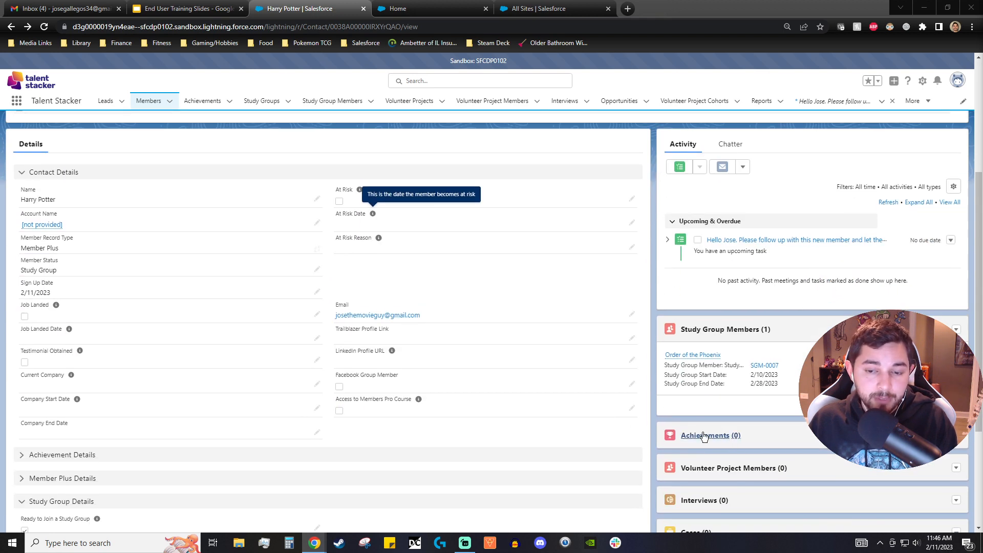
{"action": "scroll", "coordinate": [496, 372], "scroll_direction": "down", "scroll_amount": 2}
{"action": "left_click", "coordinate": [22, 357]}
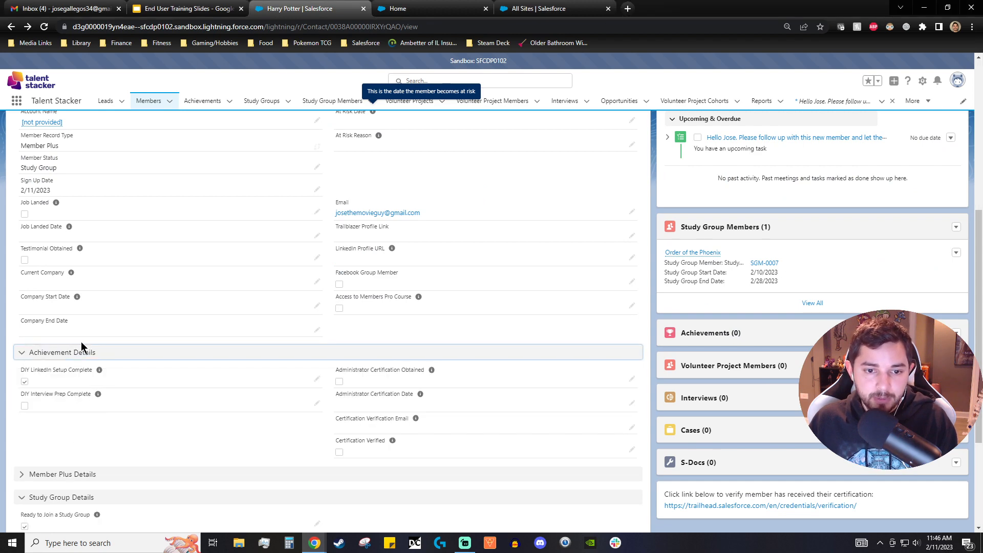
- Edit Achievement Details to check Administrator Certification Obtained and set the Administrator Certification Date to 2/11/2023
{"action": "scroll", "coordinate": [102, 359], "scroll_direction": "up", "scroll_amount": 5}
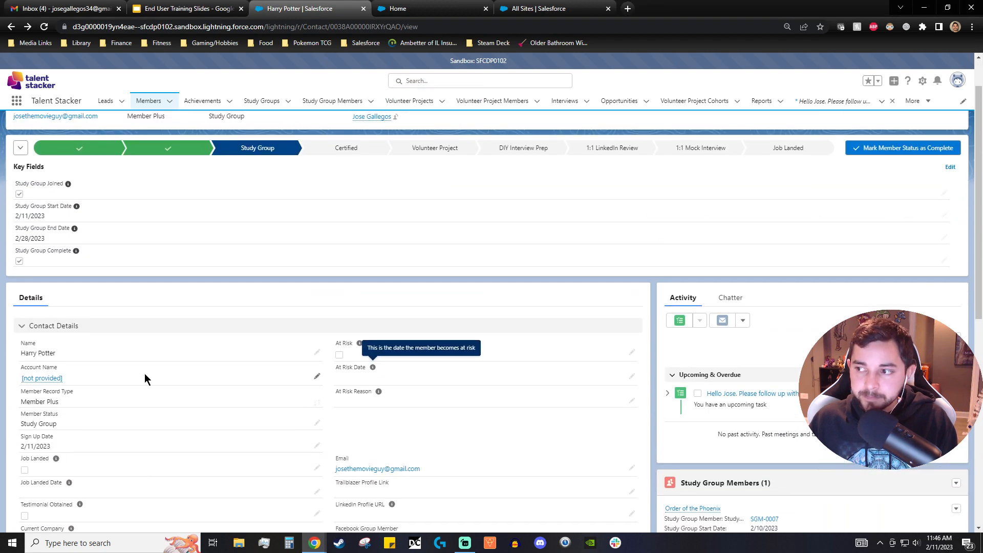
{"action": "scroll", "coordinate": [145, 377], "scroll_direction": "down", "scroll_amount": 3}
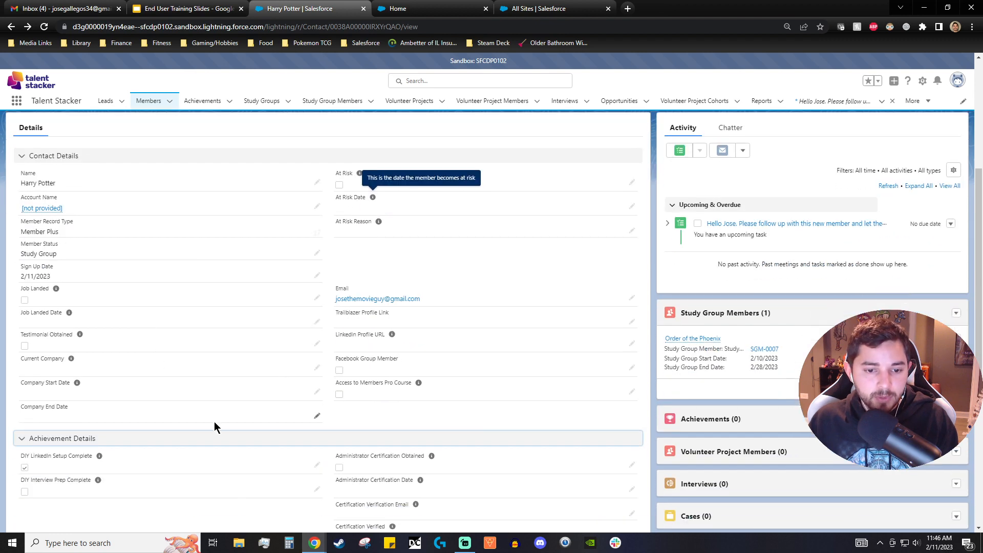
{"action": "scroll", "coordinate": [215, 422], "scroll_direction": "down", "scroll_amount": 2}
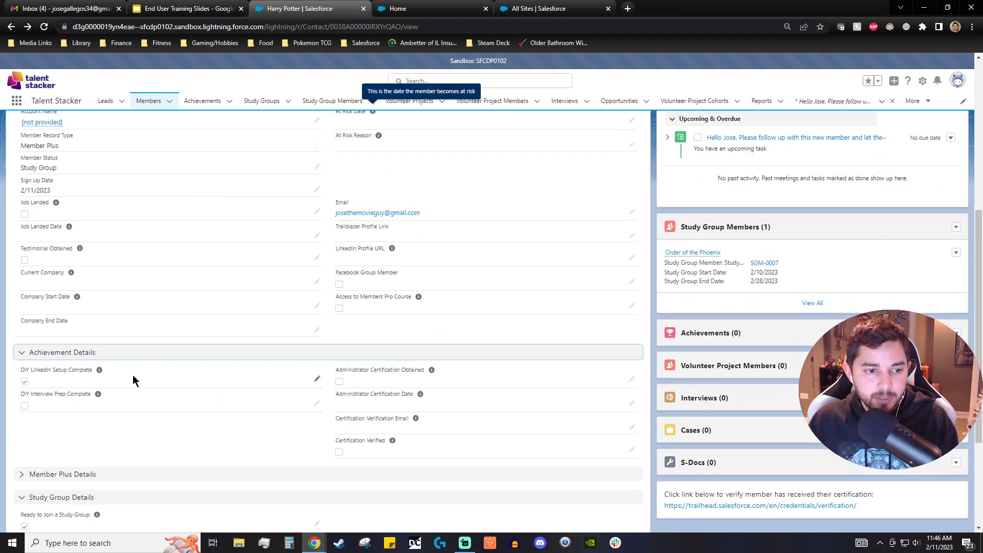
{"action": "left_click", "coordinate": [633, 379]}
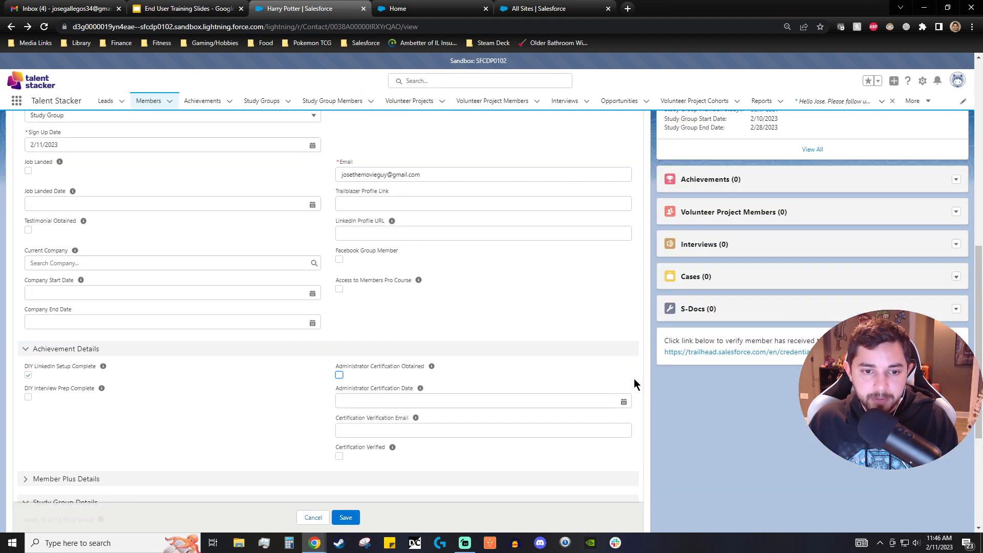
{"action": "left_click", "coordinate": [339, 375]}
{"action": "scroll", "coordinate": [386, 383], "scroll_direction": "down", "scroll_amount": 2}
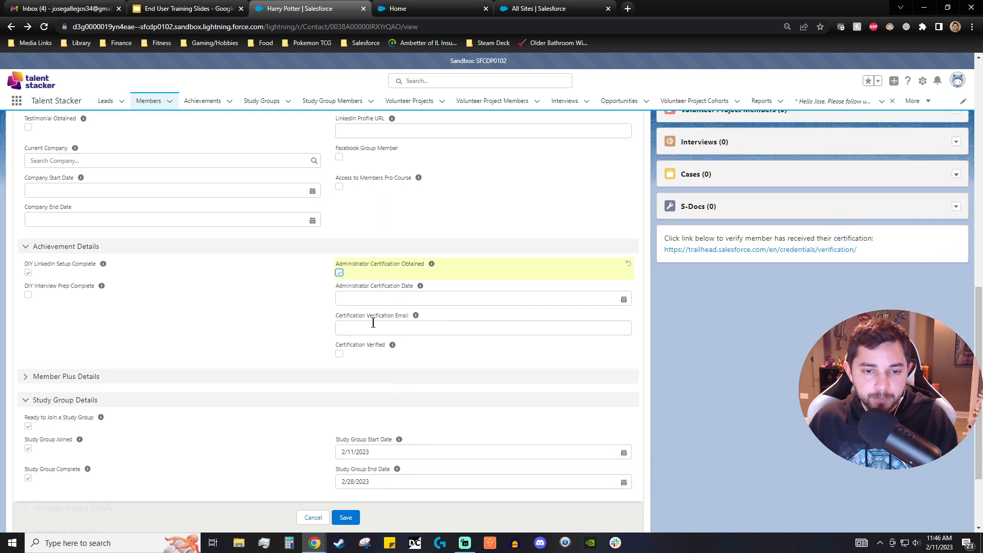
{"action": "left_click", "coordinate": [421, 298]}
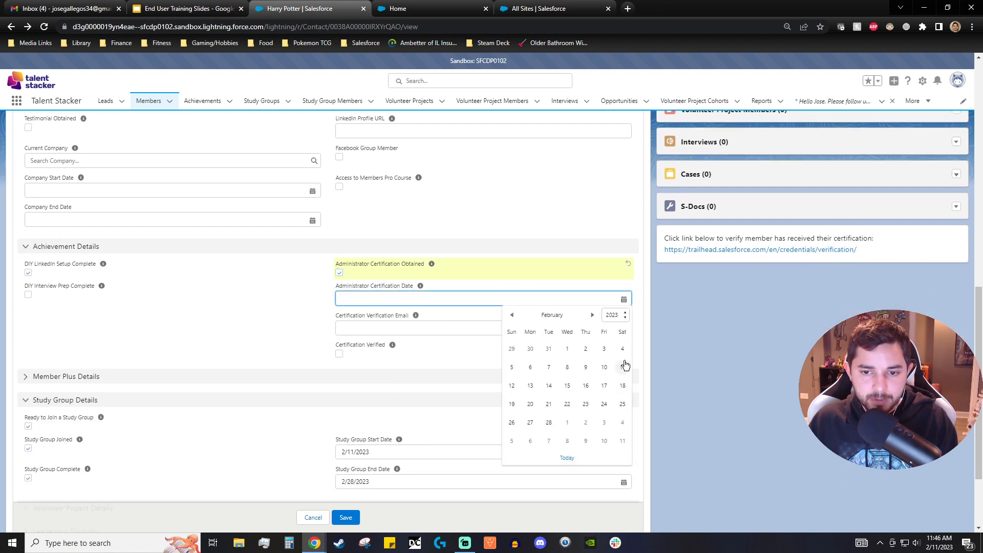
{"action": "left_click", "coordinate": [623, 369]}
- Enter the member's e-mail as the Certification Verification Email and open the Trailhead credential verification link
{"action": "left_click", "coordinate": [431, 323]}
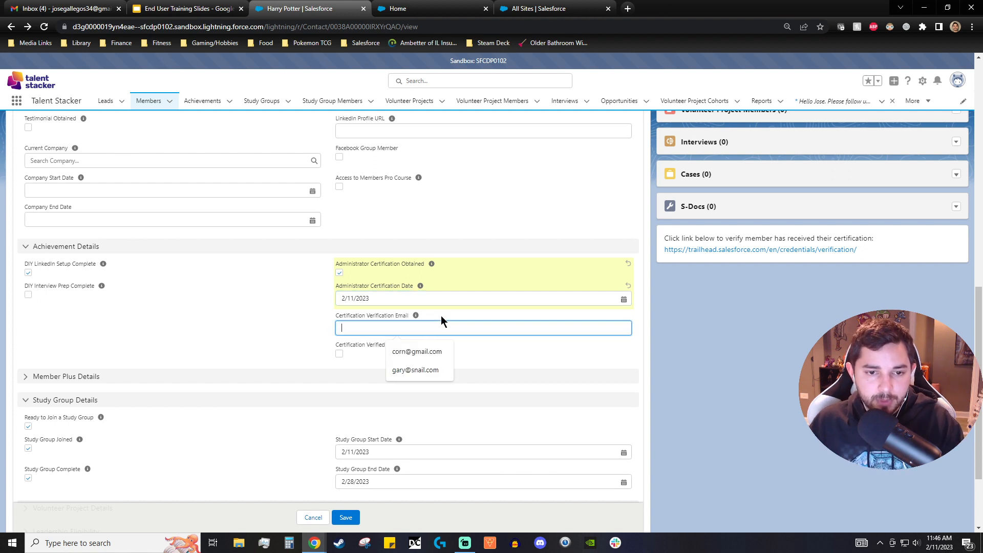
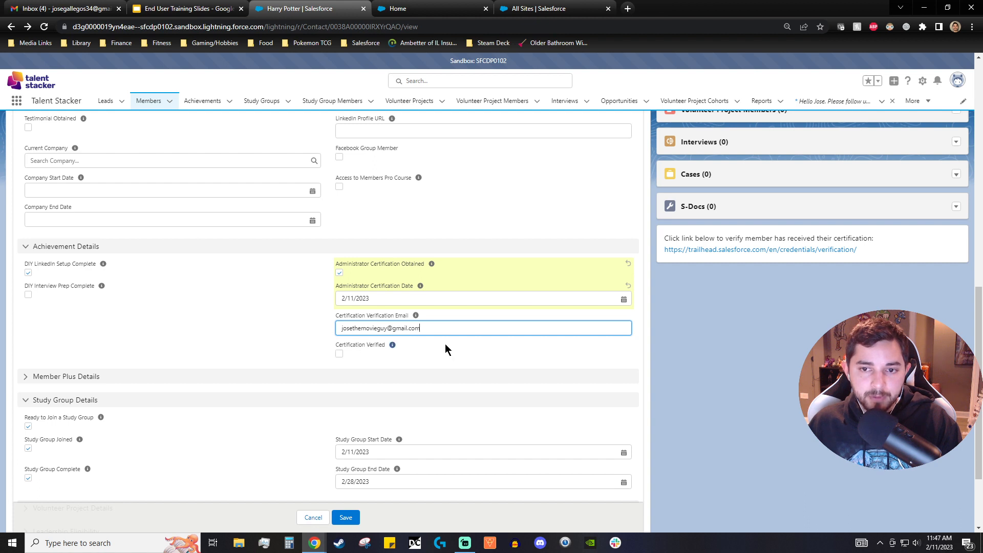
{"action": "left_click", "coordinate": [703, 250]}
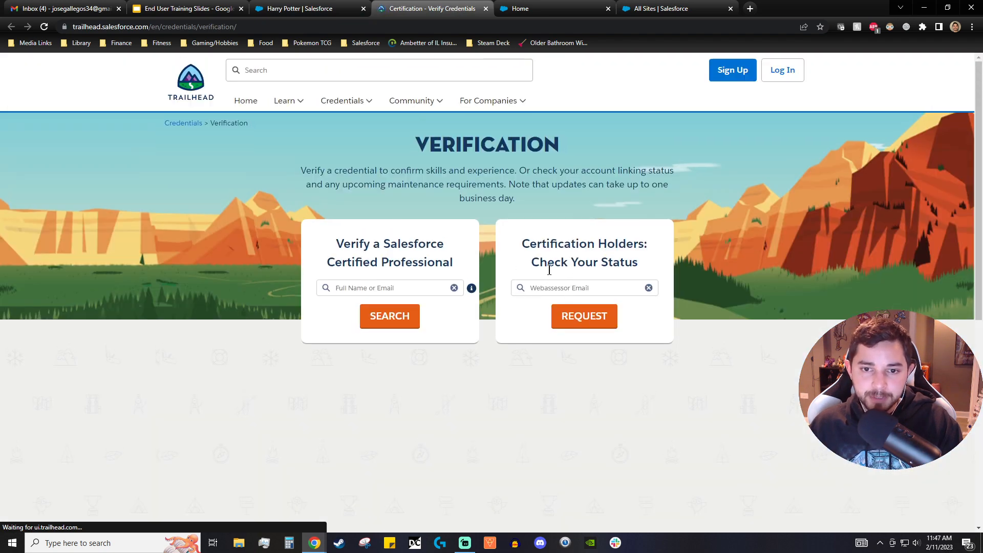
- Back on the member record, check Certification Verified and save the record
{"action": "left_click", "coordinate": [486, 9]}
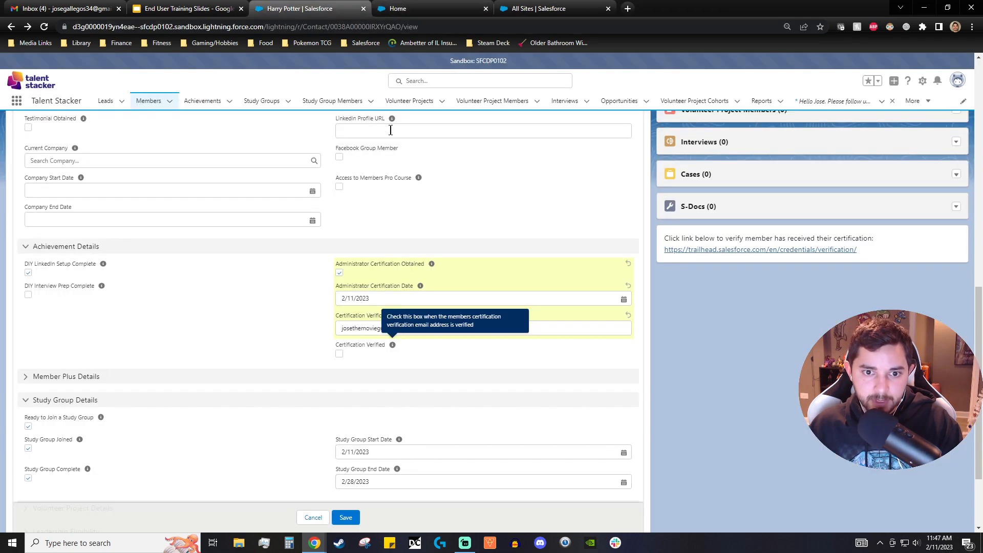
{"action": "left_click", "coordinate": [339, 353]}
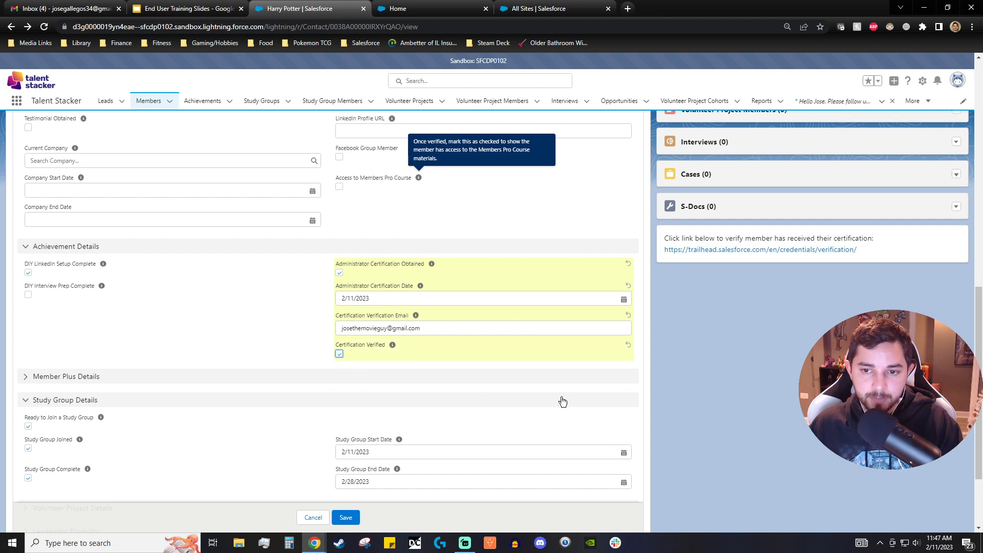
{"action": "left_click", "coordinate": [346, 518]}
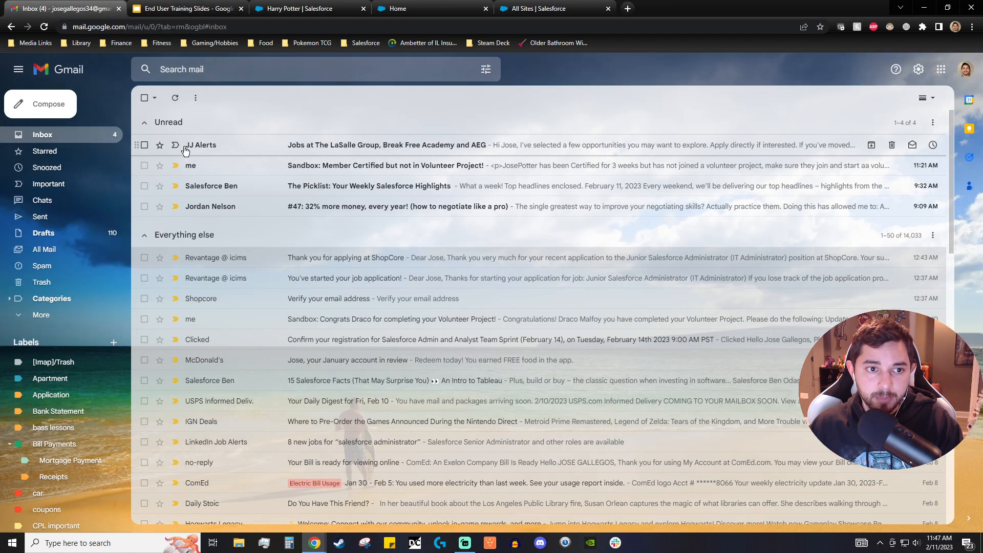
- In Gmail, open the member-certified notification and the Talent Stacker congratulations email to review them
{"action": "left_click", "coordinate": [145, 237]}
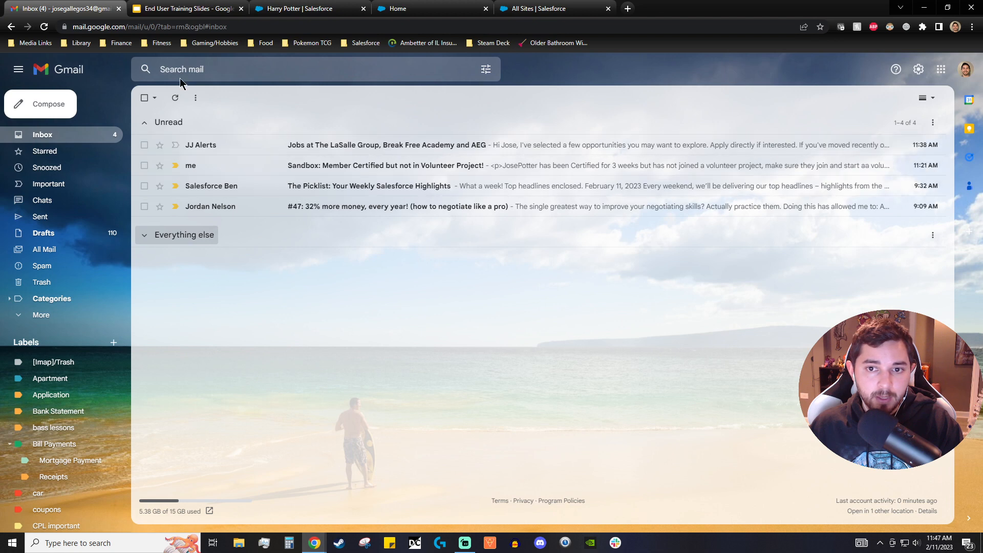
{"action": "left_click", "coordinate": [277, 172]}
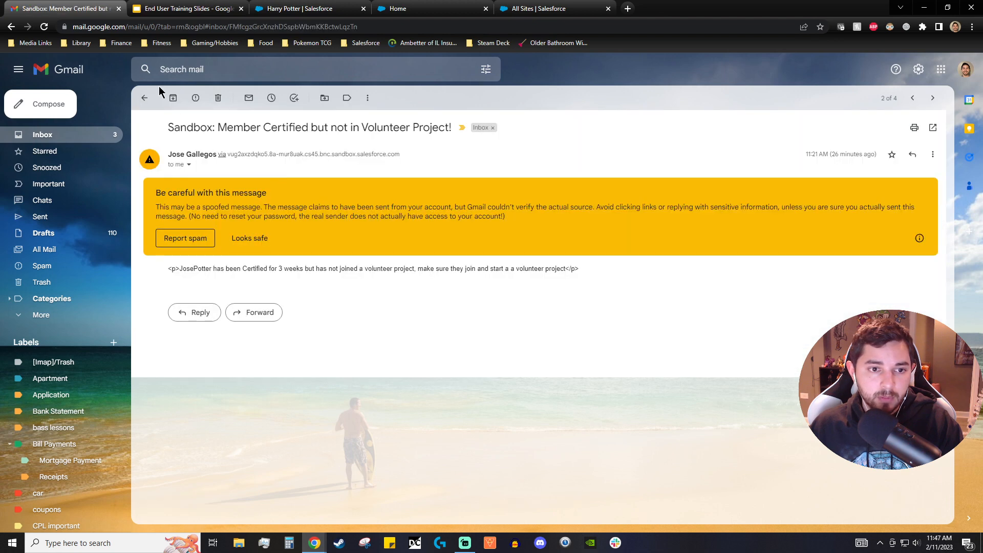
{"action": "left_click", "coordinate": [144, 98]}
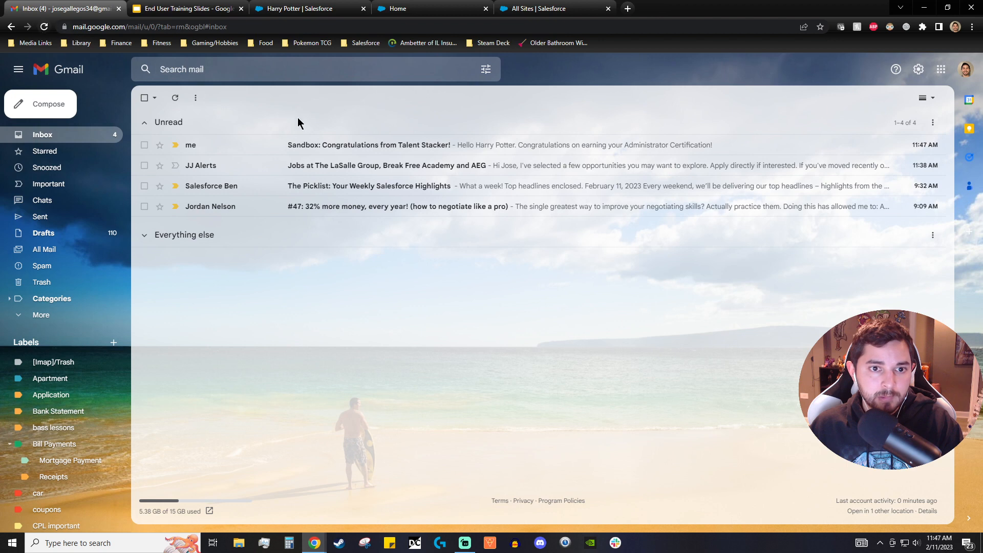
{"action": "left_click", "coordinate": [326, 146]}
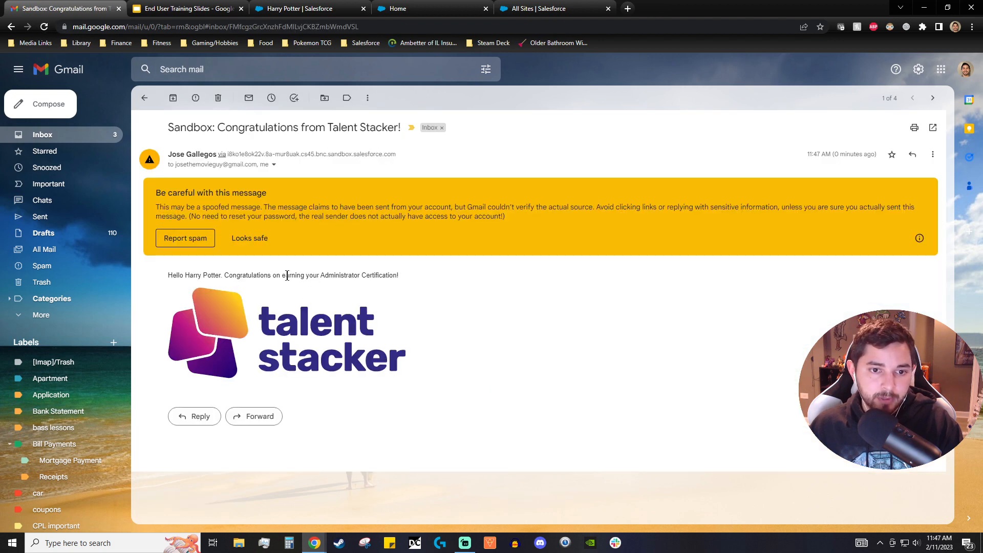
{"action": "left_click", "coordinate": [258, 246]}
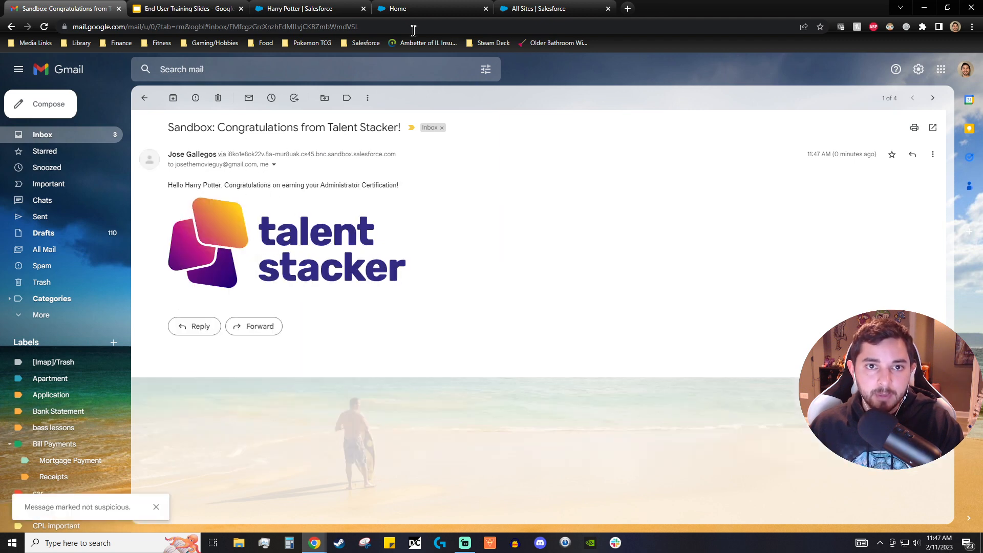
- Return to the member record and expand the Volunteer Project Details section
{"action": "left_click", "coordinate": [307, 9]}
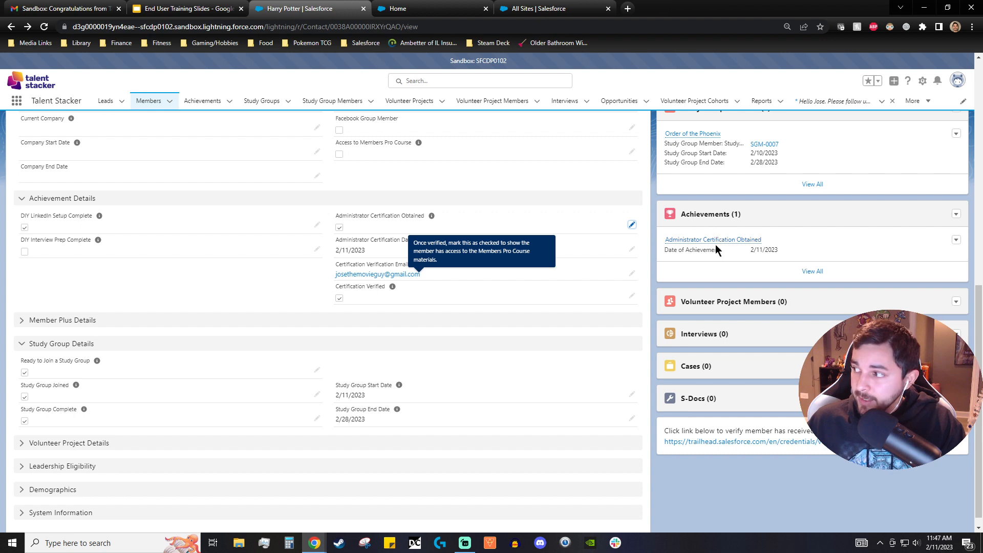
{"action": "mouse_move", "coordinate": [715, 244]}
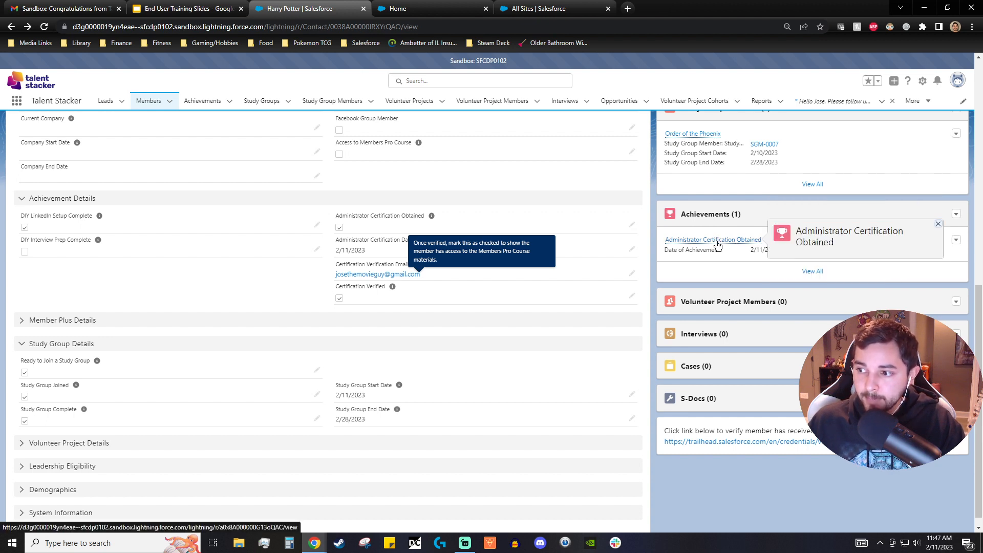
{"action": "scroll", "coordinate": [308, 349], "scroll_direction": "down", "scroll_amount": 1}
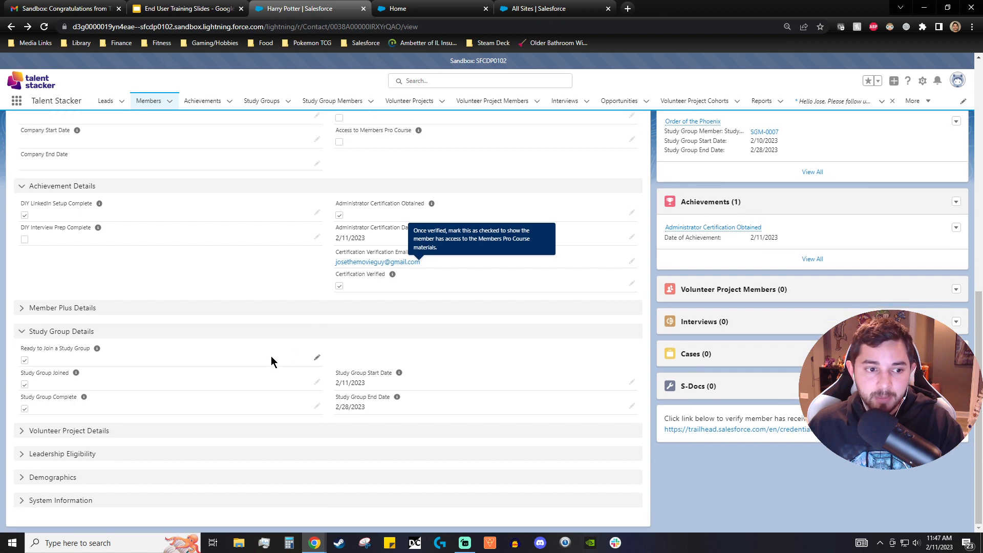
{"action": "left_click", "coordinate": [21, 428]}
- Review the Achievement Details and Volunteer Project Details fields on the member record
{"action": "scroll", "coordinate": [124, 405], "scroll_direction": "down", "scroll_amount": 1}
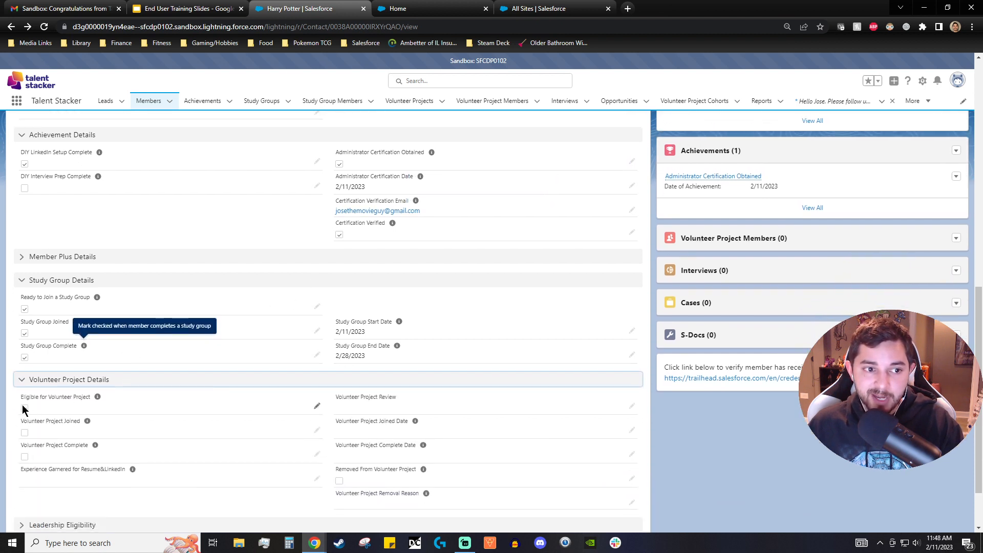
{"action": "scroll", "coordinate": [183, 340], "scroll_direction": "up", "scroll_amount": 1}
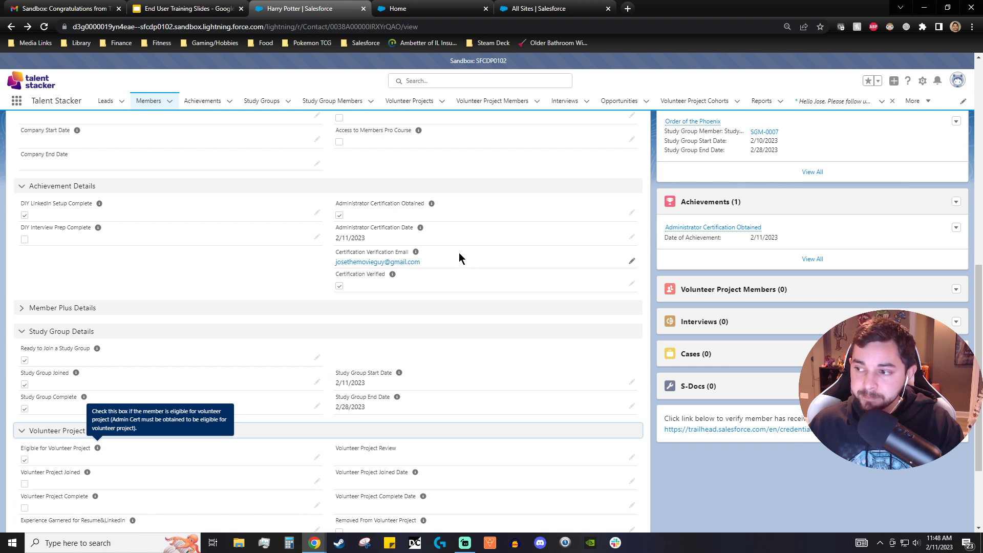
{"action": "scroll", "coordinate": [524, 308], "scroll_direction": "down", "scroll_amount": 1}
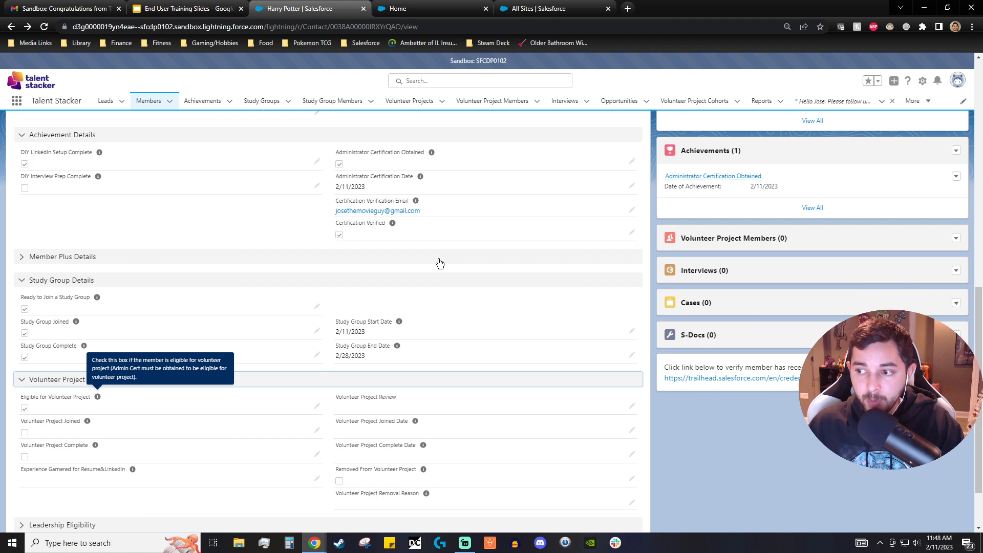
{"action": "scroll", "coordinate": [439, 263], "scroll_direction": "up", "scroll_amount": 2}
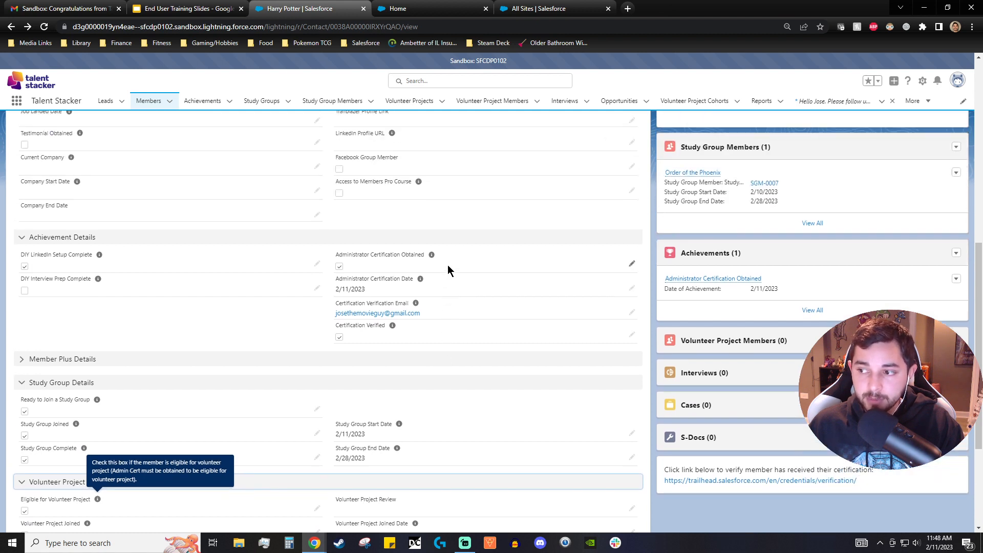
{"action": "scroll", "coordinate": [448, 265], "scroll_direction": "down", "scroll_amount": 1}
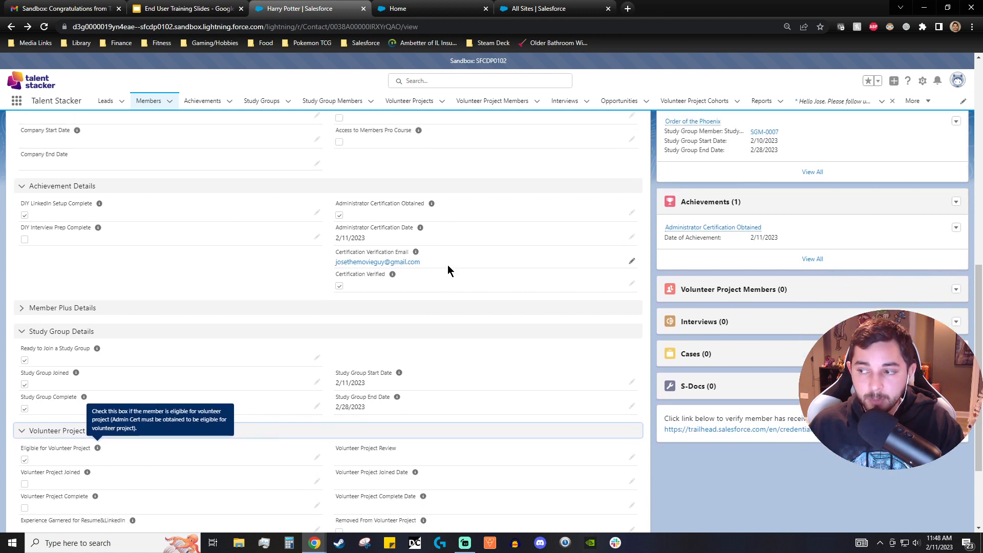
{"action": "scroll", "coordinate": [448, 265], "scroll_direction": "up", "scroll_amount": 1}
{"action": "scroll", "coordinate": [453, 287], "scroll_direction": "up", "scroll_amount": 1}
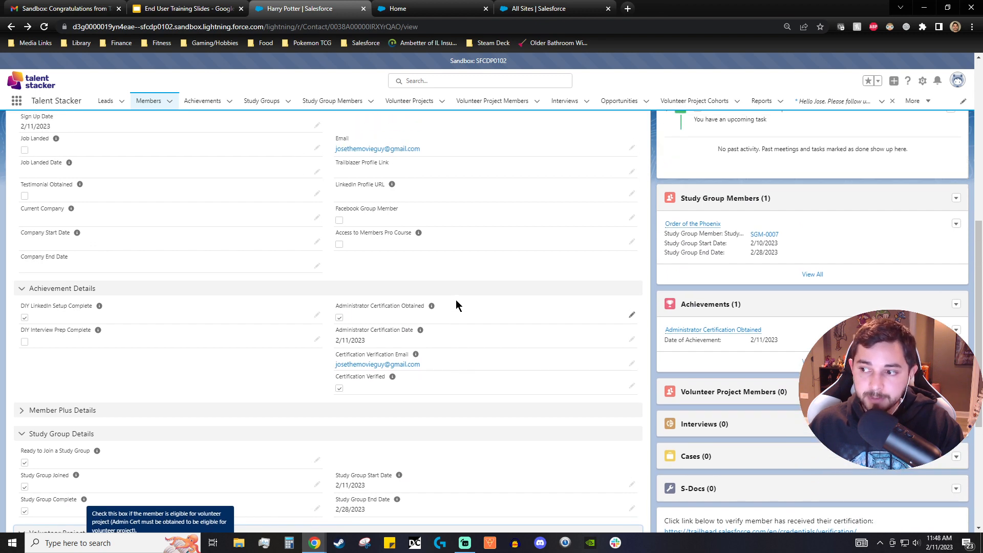
{"action": "scroll", "coordinate": [455, 299], "scroll_direction": "down", "scroll_amount": 2}
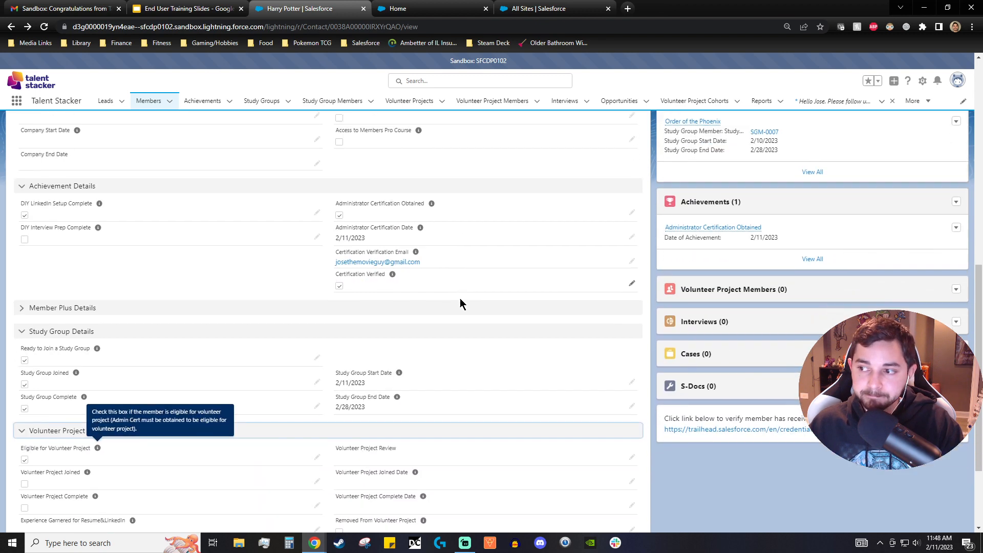
- Open the Administrator Certification Obtained achievement record, then go back to the member
{"action": "left_click", "coordinate": [730, 229]}
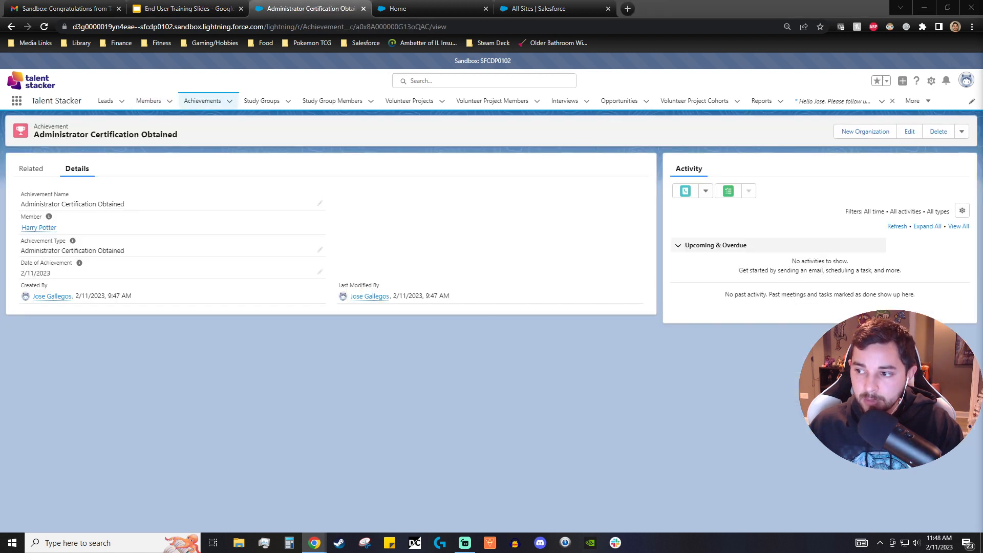
{"action": "mouse_move", "coordinate": [49, 217]}
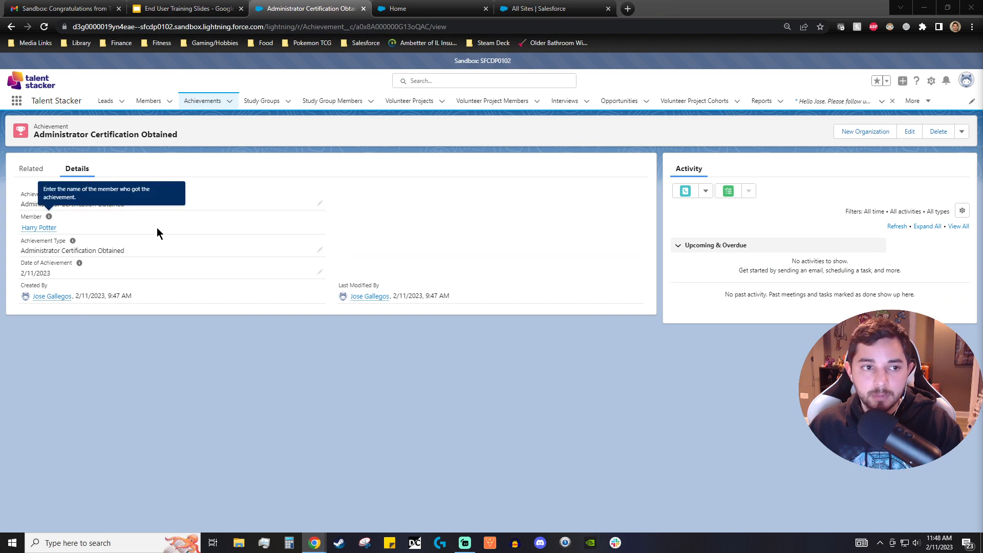
{"action": "left_click", "coordinate": [11, 27]}
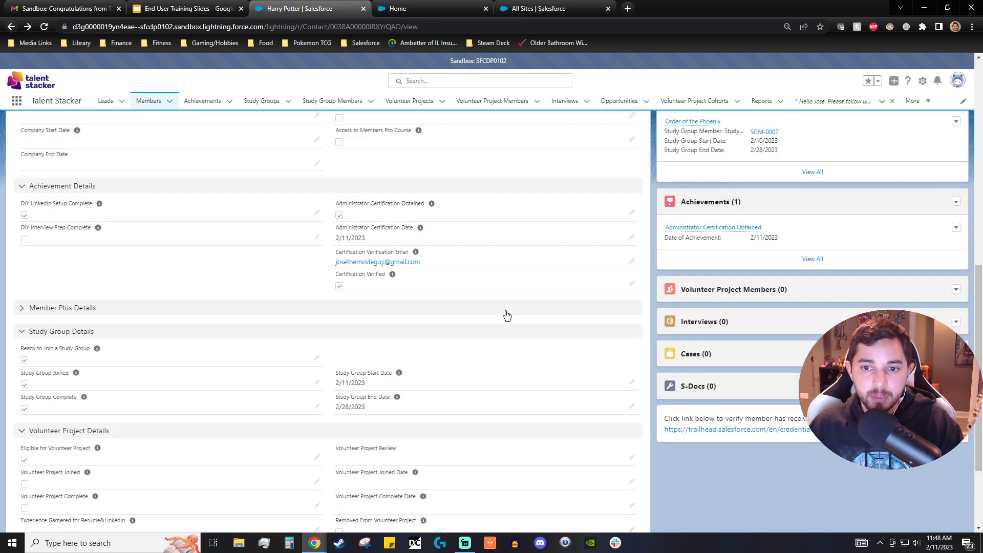
- Start a new achievement from the member's Achievements list and set its type to Other Certification
{"action": "left_click", "coordinate": [956, 203]}
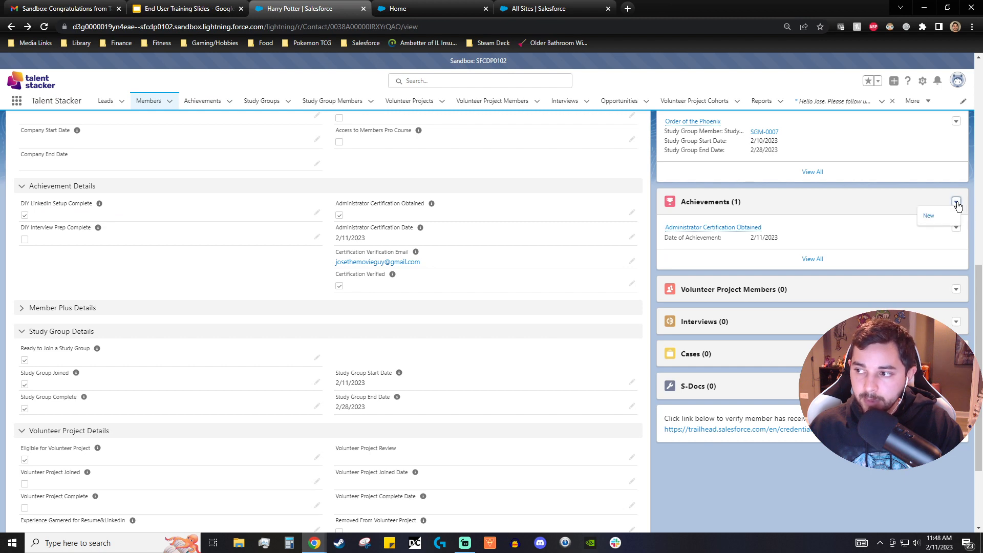
{"action": "left_click", "coordinate": [937, 219]}
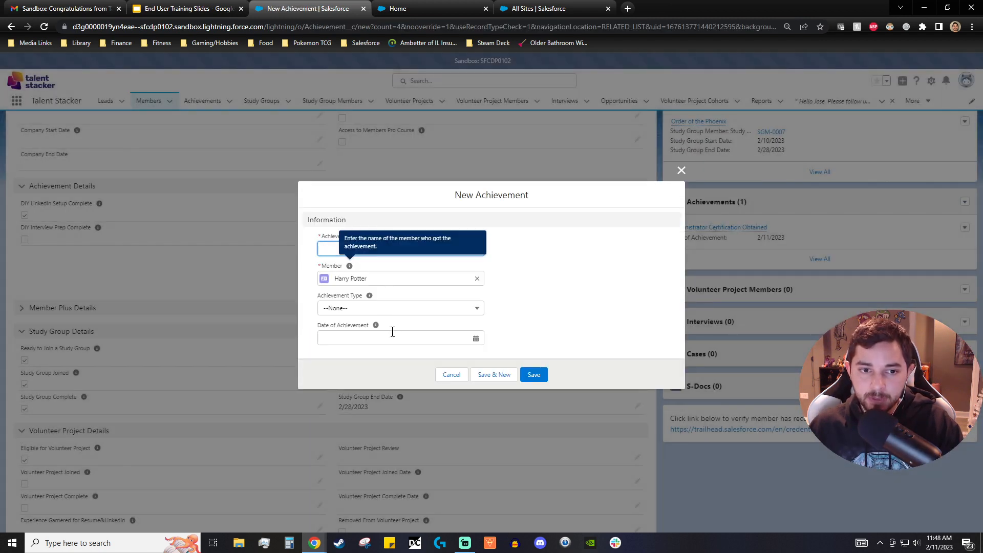
{"action": "left_click", "coordinate": [330, 250]}
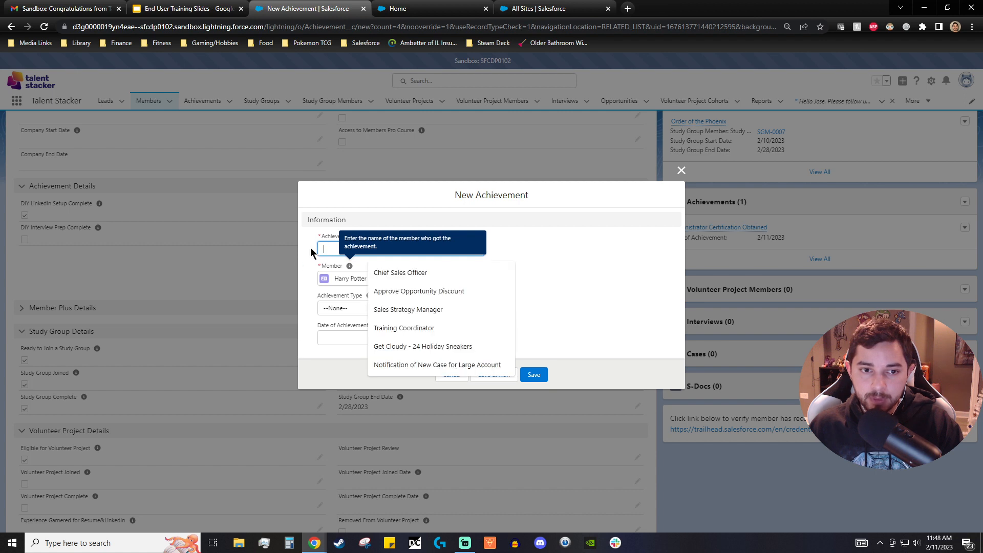
{"action": "left_click", "coordinate": [509, 256]}
{"action": "left_click", "coordinate": [402, 313]}
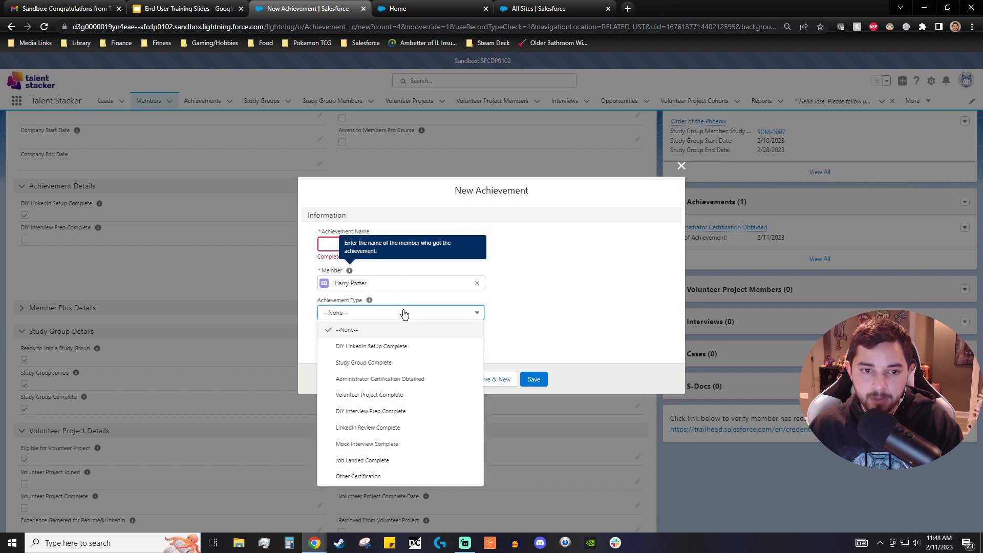
{"action": "left_click", "coordinate": [374, 477]}
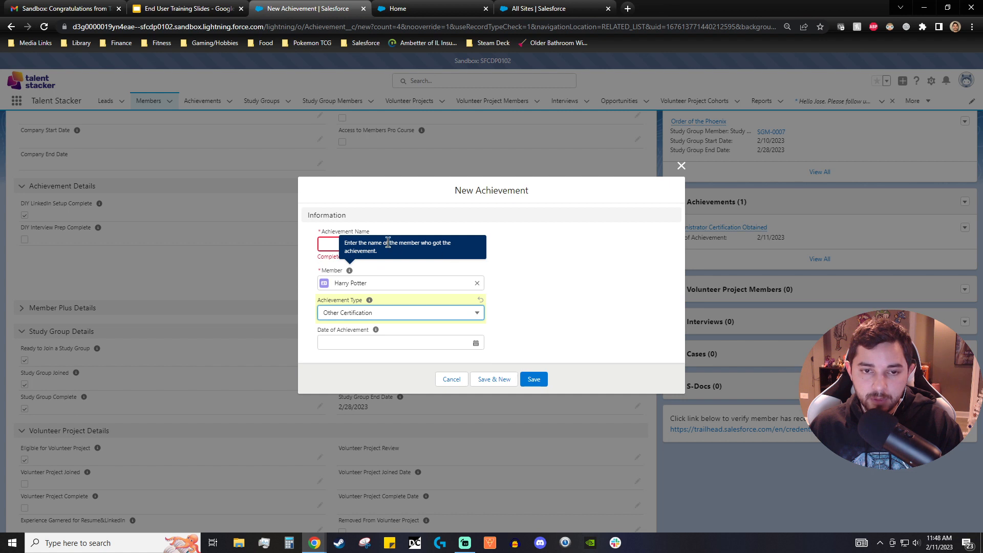
- Name the achievement App Builder, set its date to 2/15/2023, and save it
{"action": "left_click", "coordinate": [329, 244]}
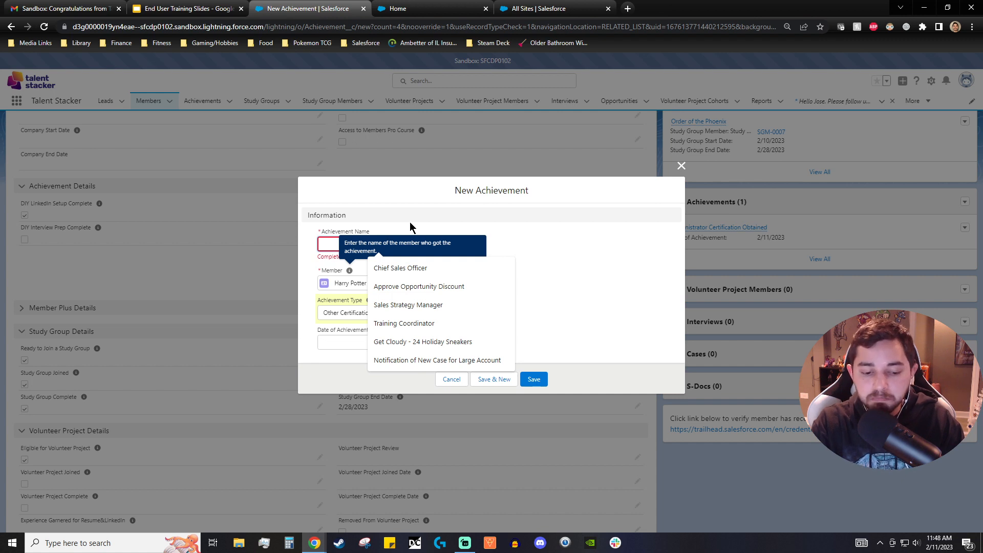
{"action": "type", "text": "App B"}
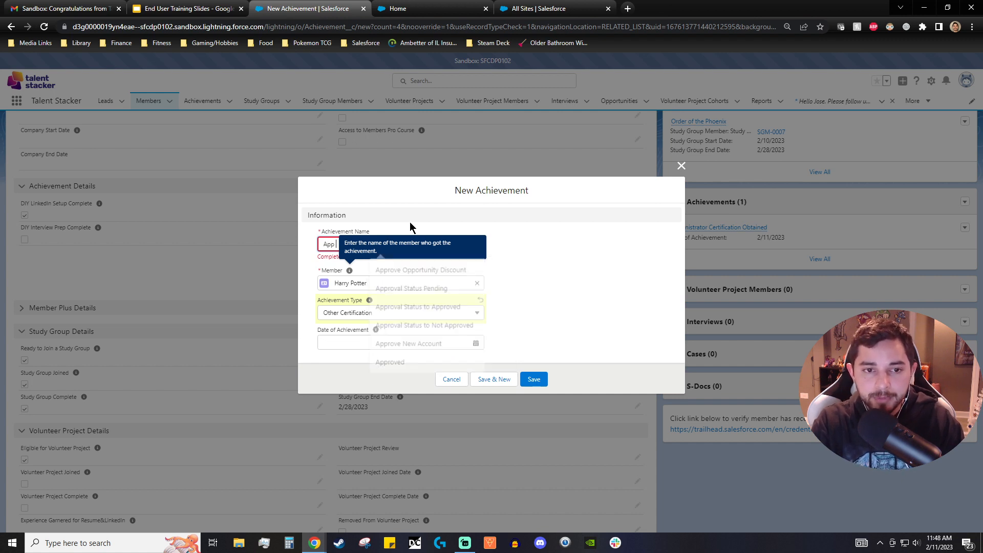
{"action": "left_click", "coordinate": [543, 259]}
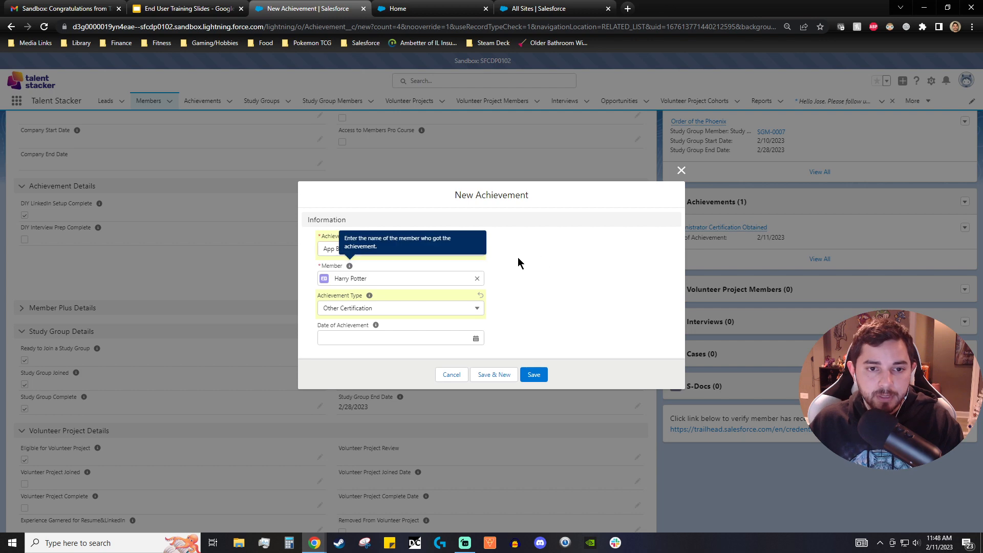
{"action": "left_click", "coordinate": [383, 335]}
{"action": "left_click", "coordinate": [415, 423]}
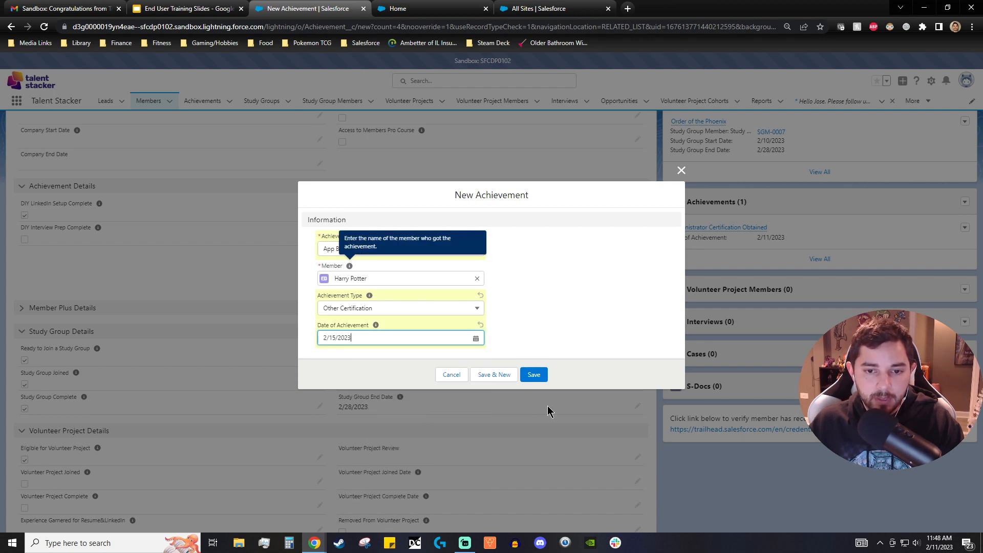
{"action": "left_click", "coordinate": [541, 375]}
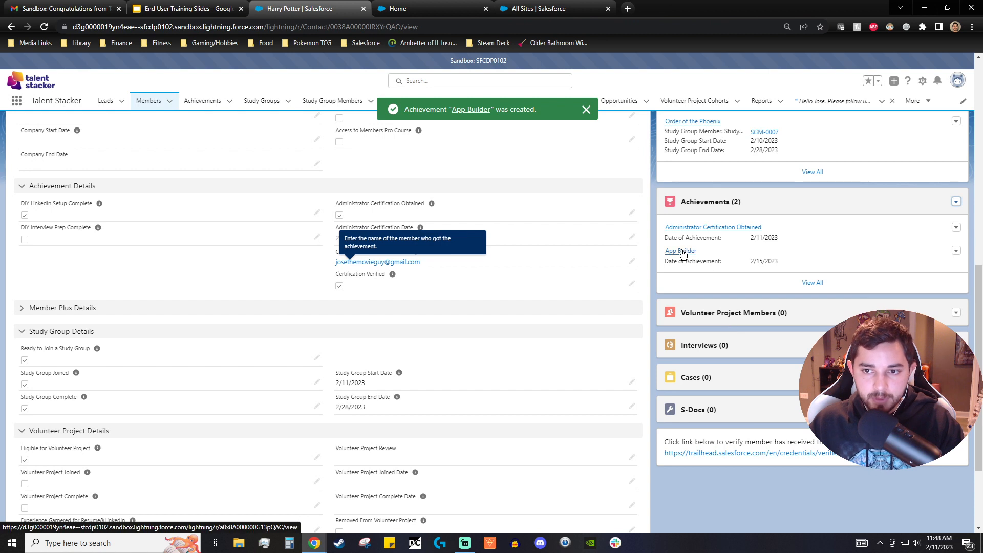
- Review the member record's details, status alert and path stages
{"action": "mouse_move", "coordinate": [686, 253]}
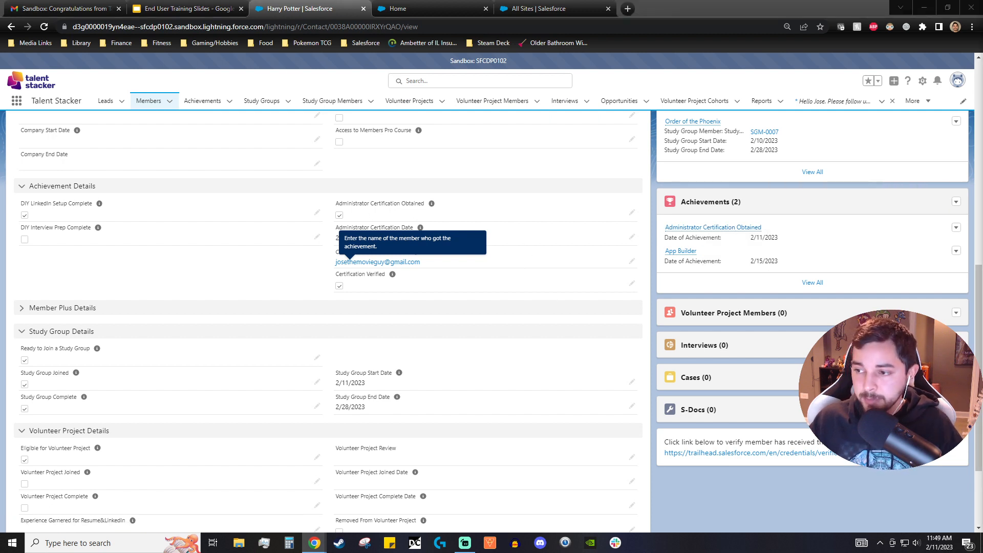
{"action": "scroll", "coordinate": [246, 252], "scroll_direction": "up", "scroll_amount": 4}
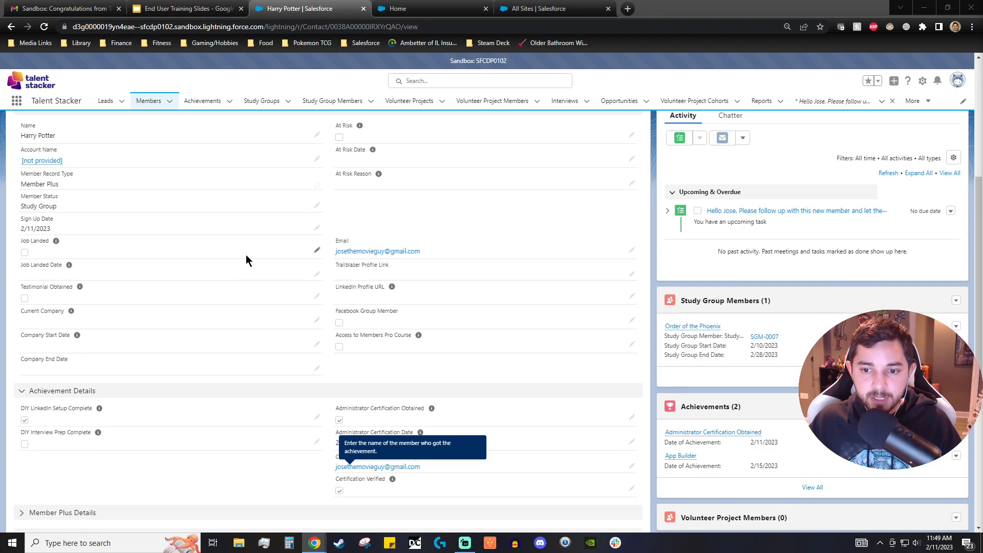
{"action": "scroll", "coordinate": [246, 254], "scroll_direction": "up", "scroll_amount": 2}
{"action": "scroll", "coordinate": [246, 256], "scroll_direction": "down", "scroll_amount": 4}
{"action": "scroll", "coordinate": [248, 261], "scroll_direction": "up", "scroll_amount": 5}
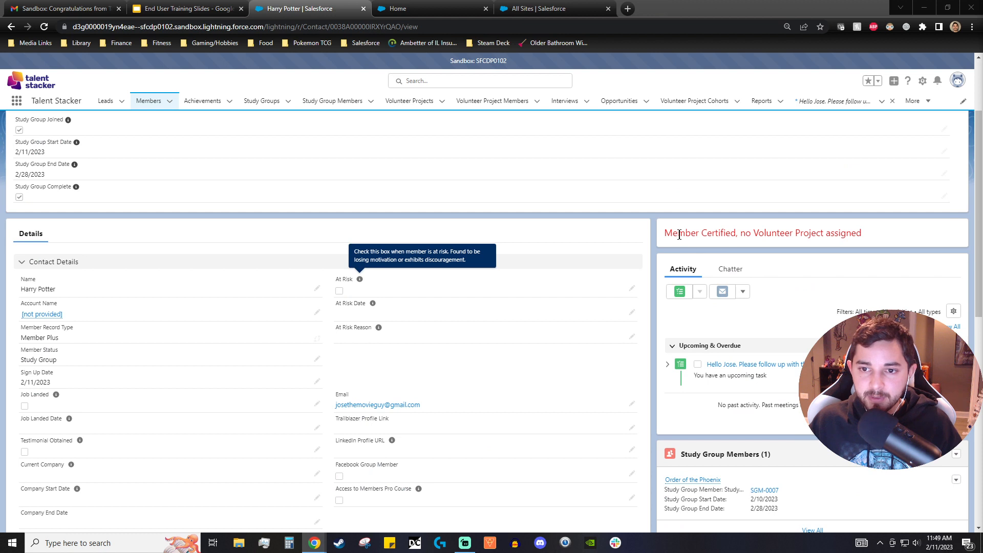
{"action": "scroll", "coordinate": [649, 316], "scroll_direction": "up", "scroll_amount": 2}
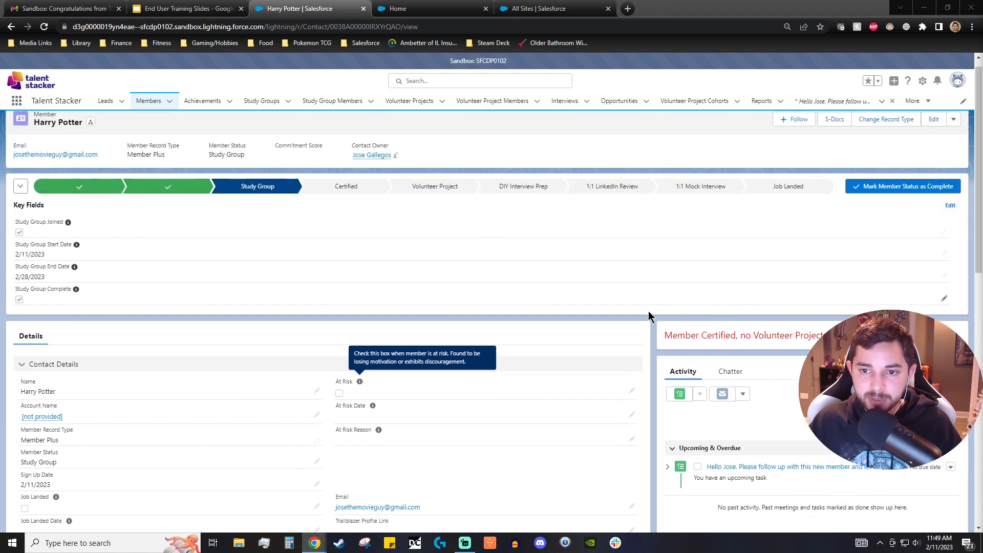
- Advance the member's path by completing the Study Group and Certified stages, reaching Volunteer Project
{"action": "left_click_drag", "start_coordinate": [665, 336], "coordinate": [826, 336]}
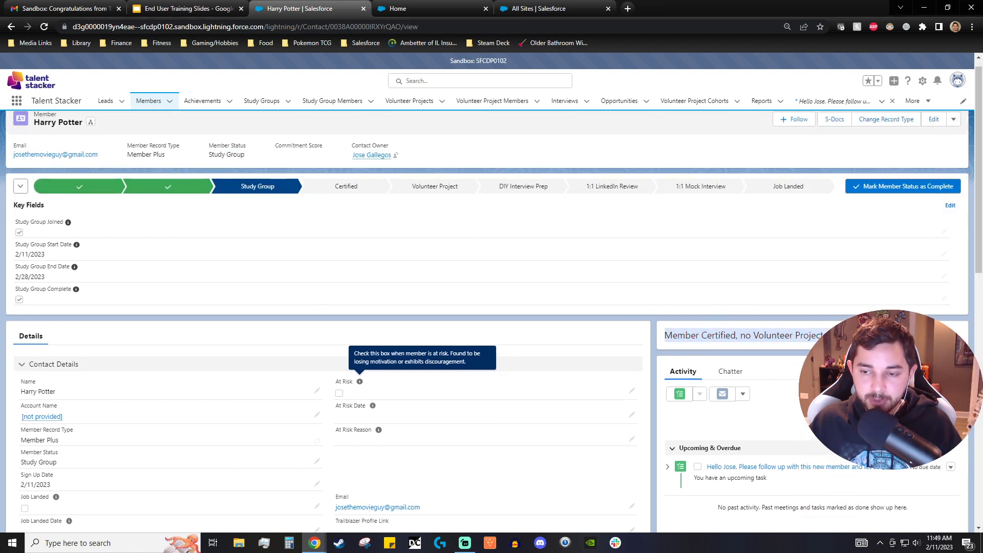
{"action": "left_click", "coordinate": [757, 351]}
{"action": "scroll", "coordinate": [768, 328], "scroll_direction": "down", "scroll_amount": 2}
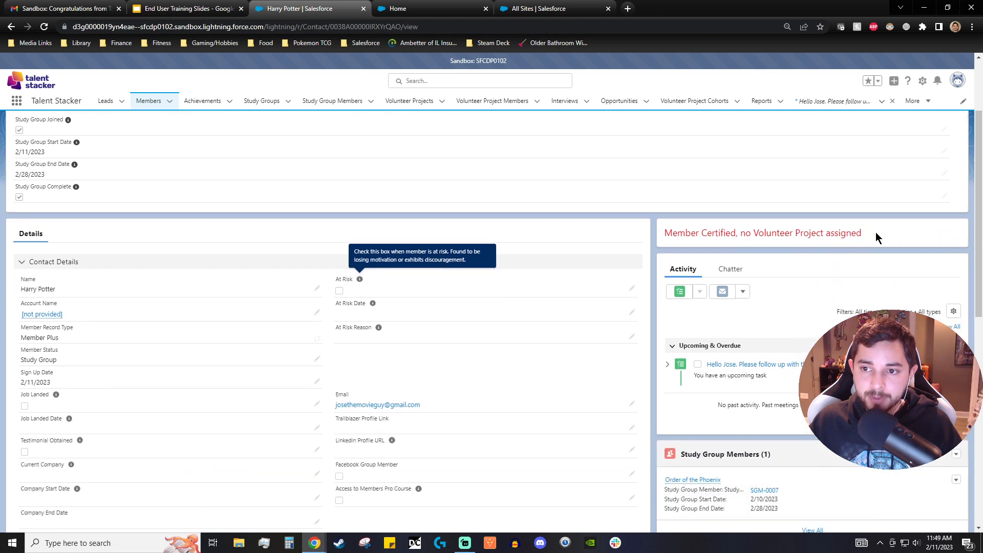
{"action": "scroll", "coordinate": [604, 287], "scroll_direction": "up", "scroll_amount": 2}
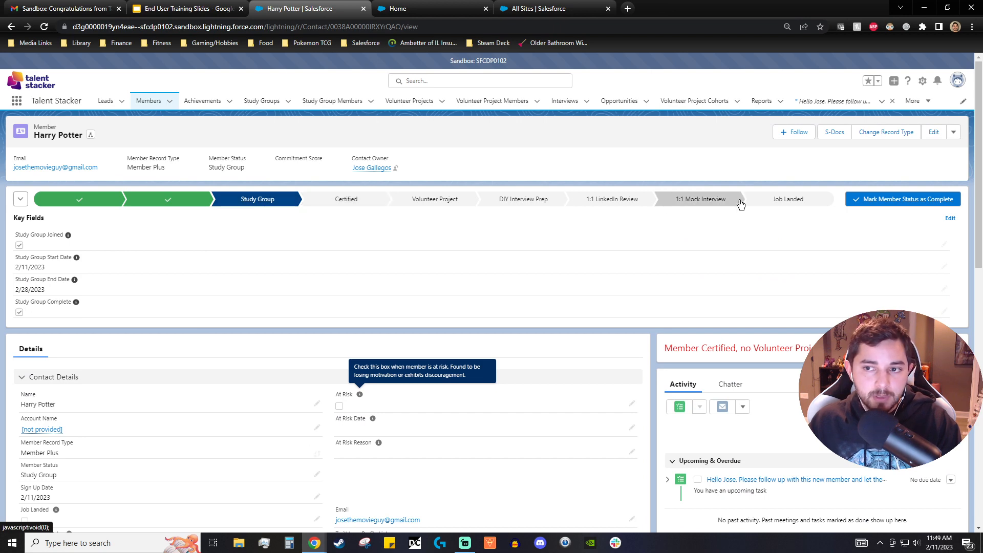
{"action": "left_click", "coordinate": [860, 201]}
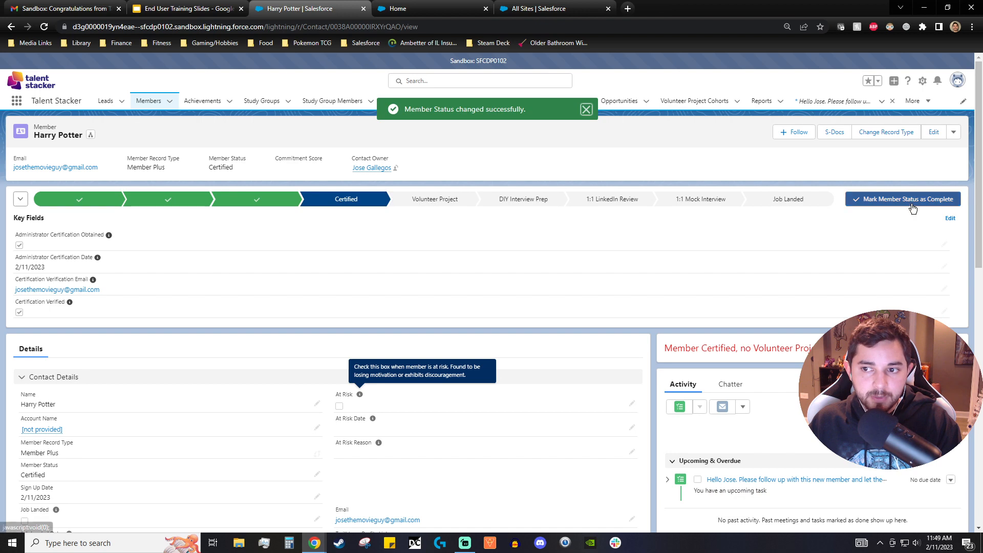
{"action": "left_click", "coordinate": [885, 202]}
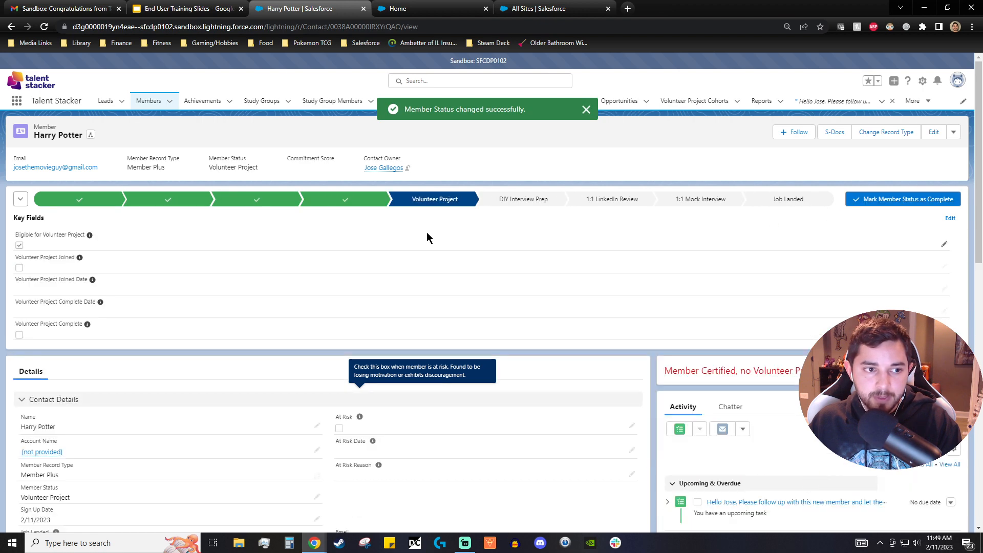
- Start a new Volunteer Project Member record from the member's related list and open the volunteer project lookup
{"action": "scroll", "coordinate": [427, 232], "scroll_direction": "down", "scroll_amount": 3}
{"action": "scroll", "coordinate": [428, 232], "scroll_direction": "down", "scroll_amount": 7}
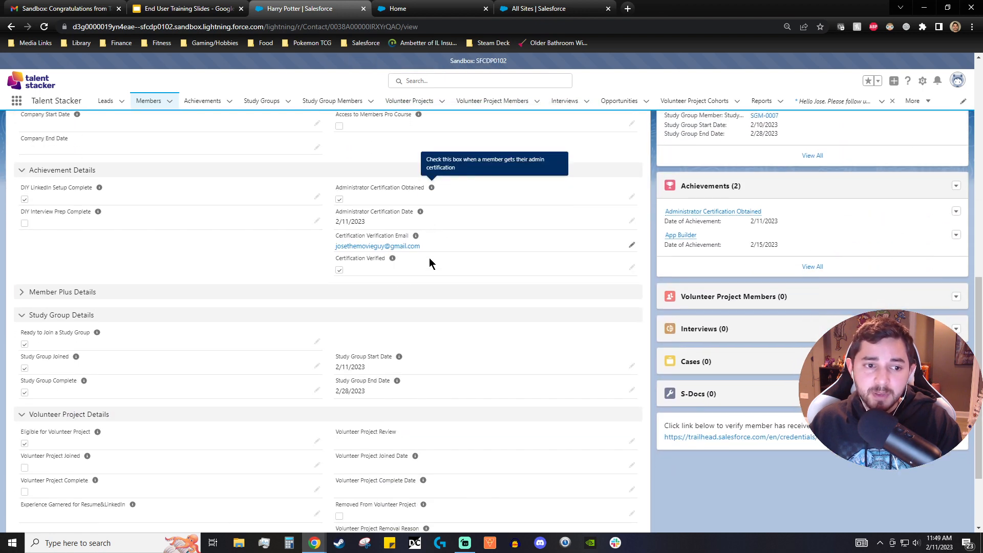
{"action": "left_click", "coordinate": [956, 297]}
{"action": "left_click", "coordinate": [951, 325]}
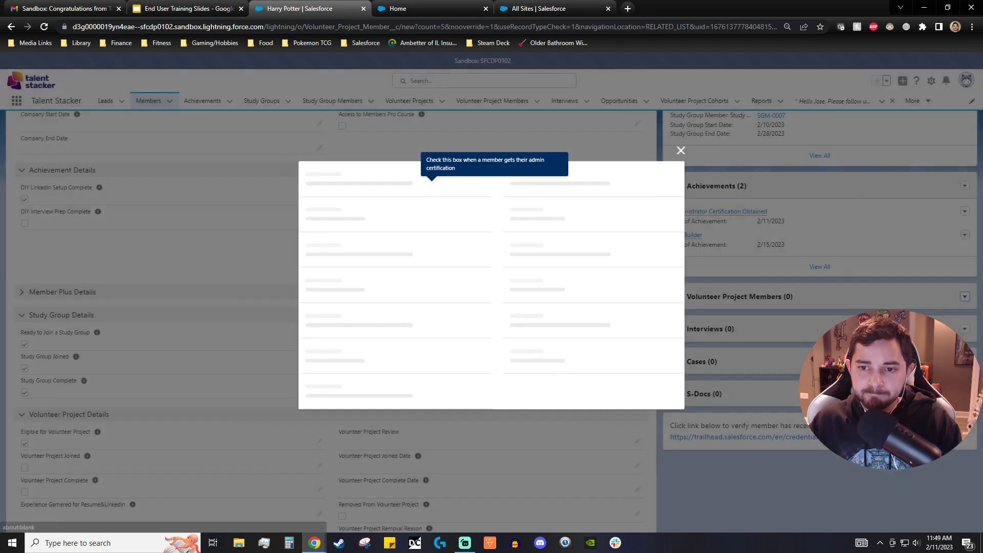
{"action": "left_click", "coordinate": [402, 304]}
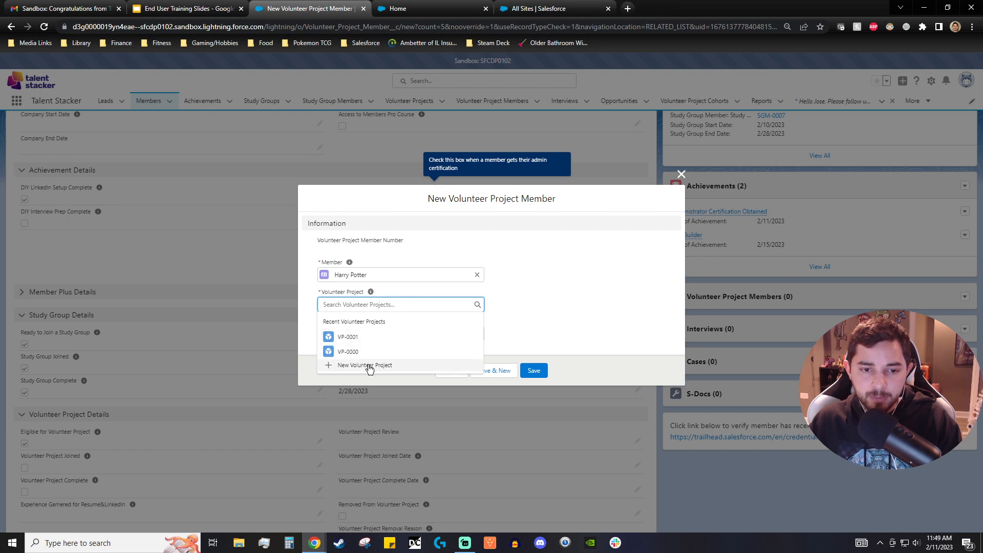
{"action": "left_click", "coordinate": [368, 365]}
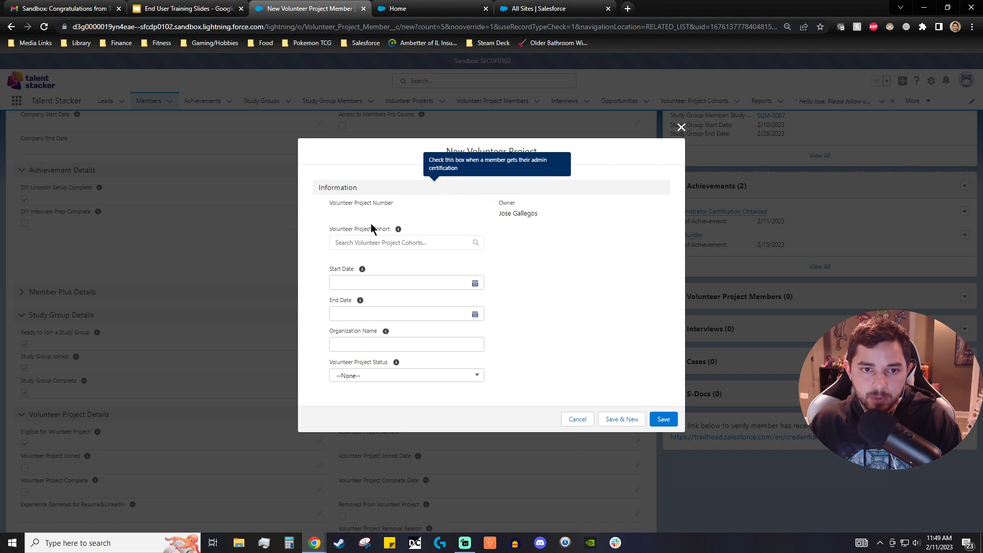
{"action": "mouse_move", "coordinate": [398, 229]}
{"action": "left_click", "coordinate": [395, 244]}
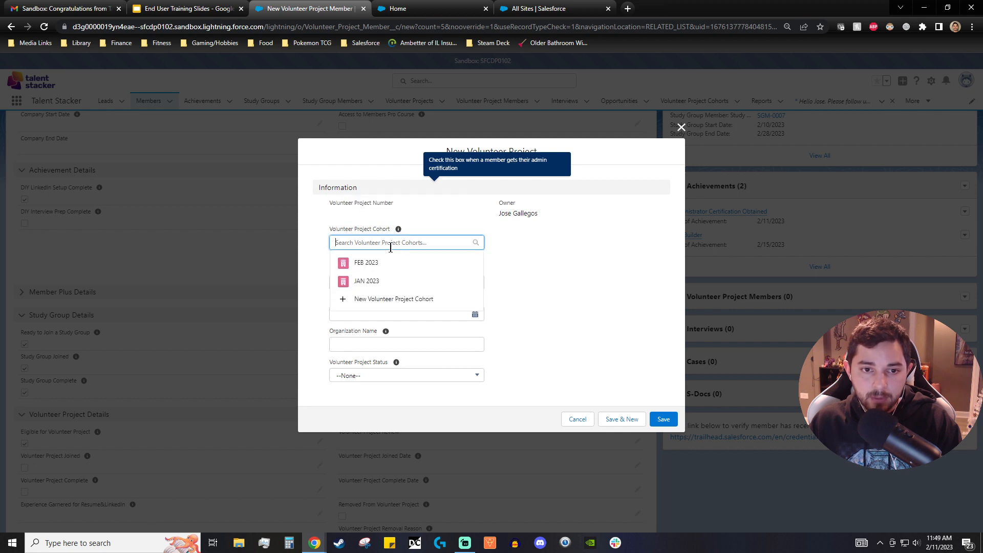
{"action": "left_click", "coordinate": [681, 128]}
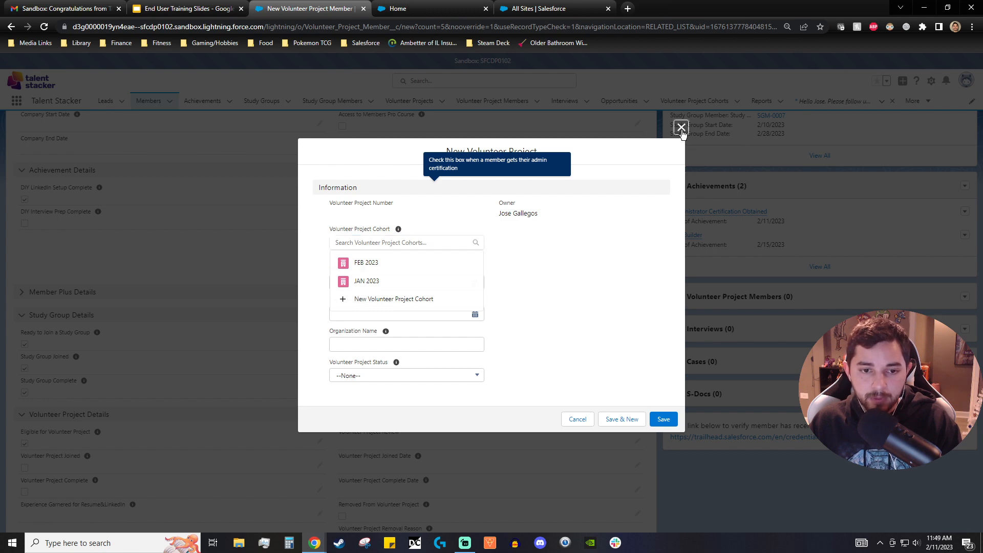
- Set the volunteer project to VP-0001 and the cohort to FEB 2023, and save the record
{"action": "left_click", "coordinate": [405, 300]}
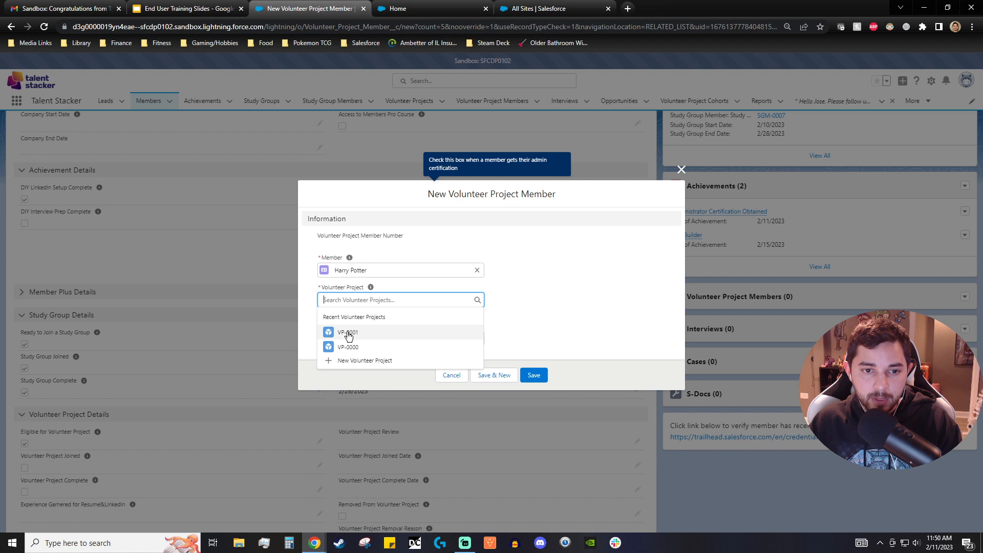
{"action": "left_click", "coordinate": [348, 334]}
{"action": "left_click", "coordinate": [375, 338]}
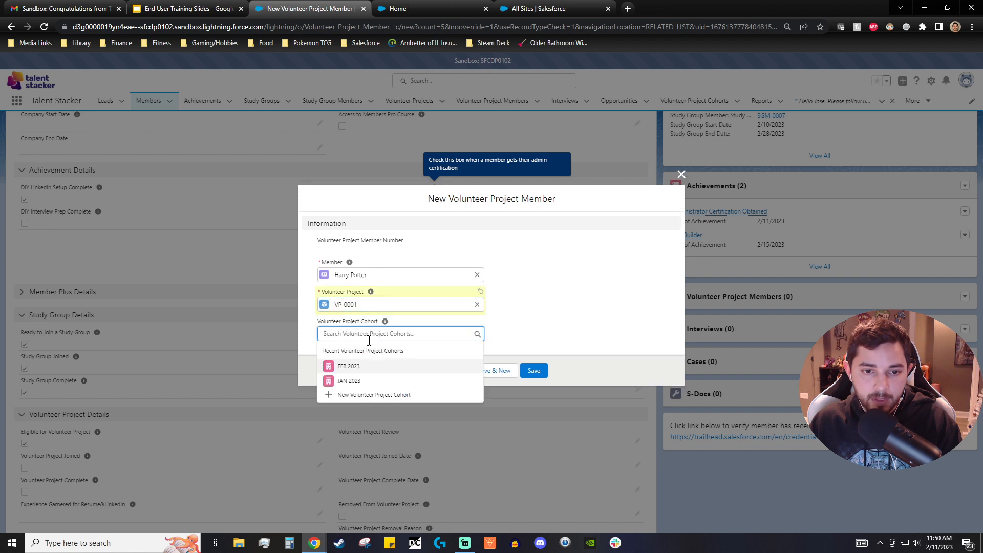
{"action": "left_click", "coordinate": [353, 371]}
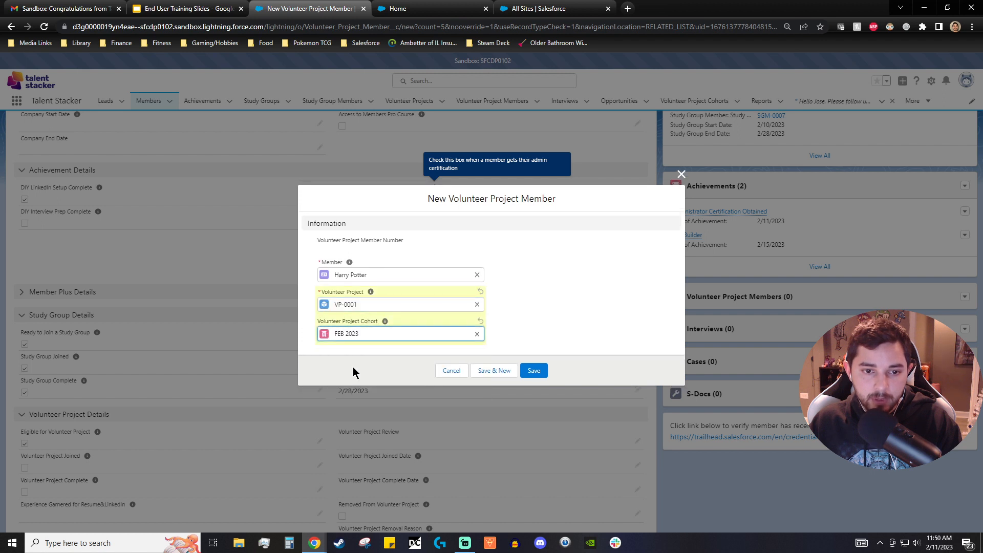
{"action": "left_click", "coordinate": [537, 375]}
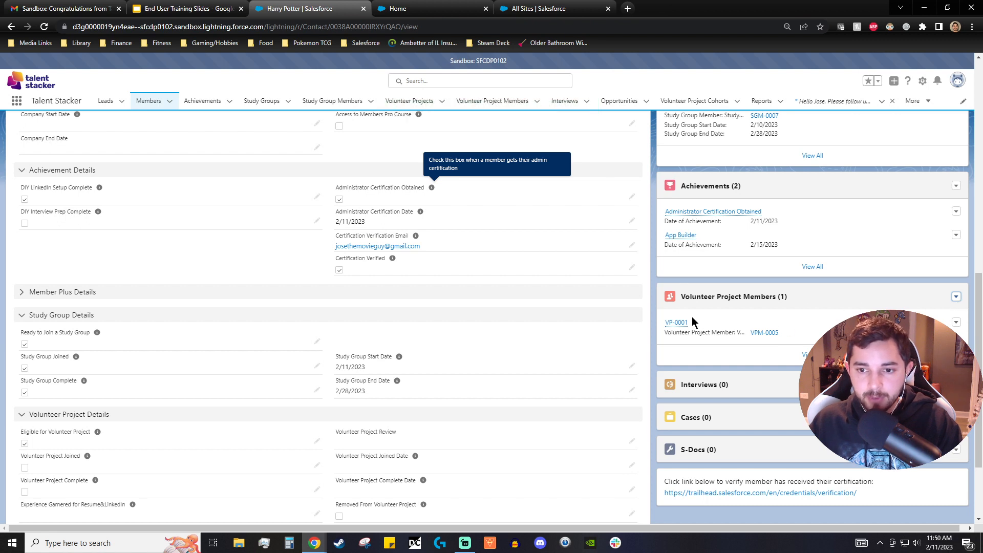
- Open the VP-0001 volunteer project record, then go back to the member
{"action": "mouse_move", "coordinate": [677, 323]}
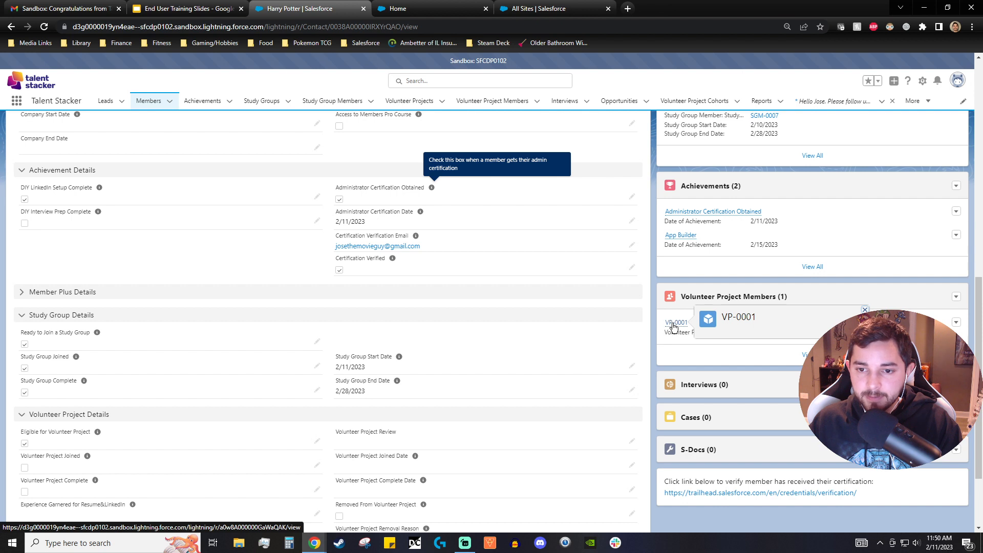
{"action": "left_click", "coordinate": [676, 323]}
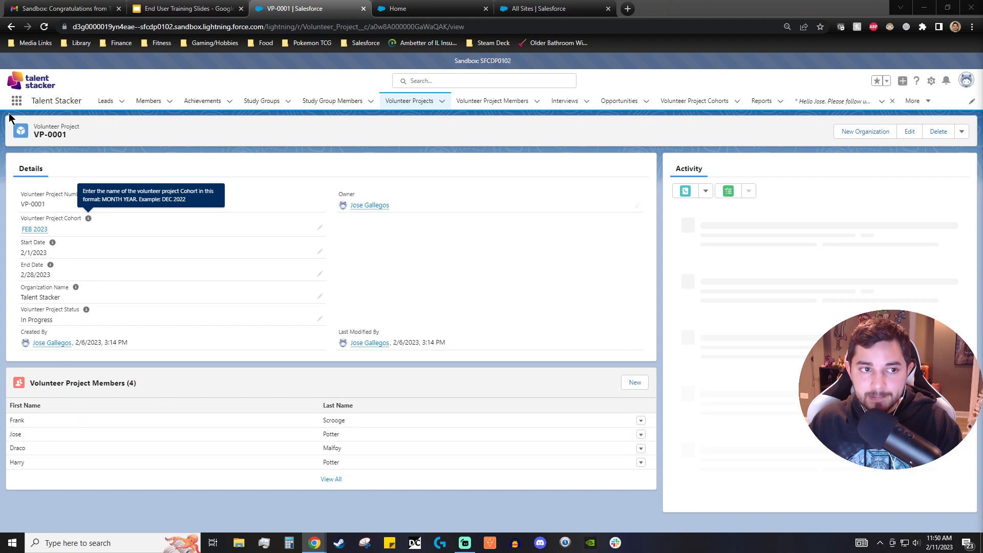
{"action": "left_click", "coordinate": [11, 26]}
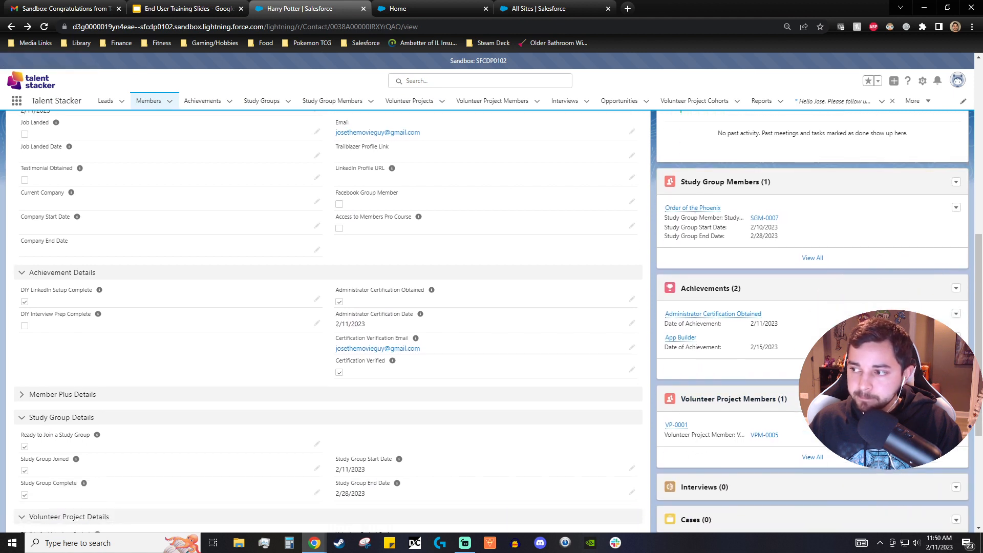
{"action": "scroll", "coordinate": [495, 355], "scroll_direction": "down", "scroll_amount": 3}
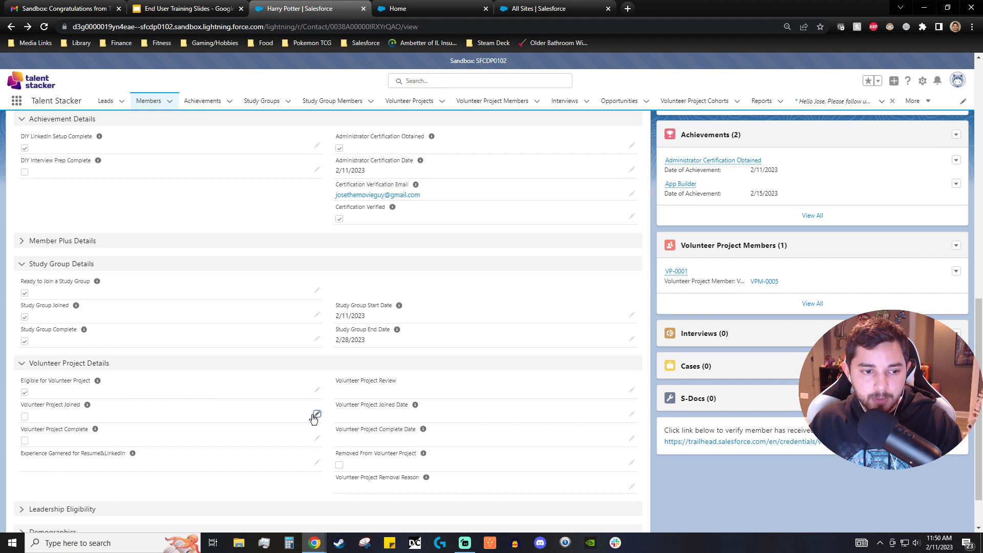
- Mark the volunteer project as joined and complete, setting the joined date to 2/8/2023
{"action": "left_click", "coordinate": [317, 414]}
{"action": "left_click", "coordinate": [29, 420]}
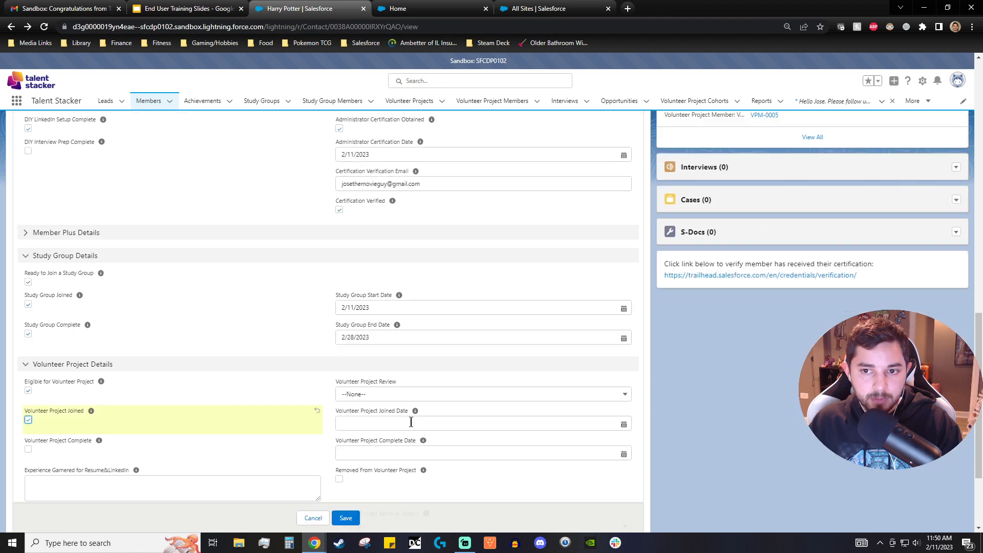
{"action": "left_click", "coordinate": [411, 422]}
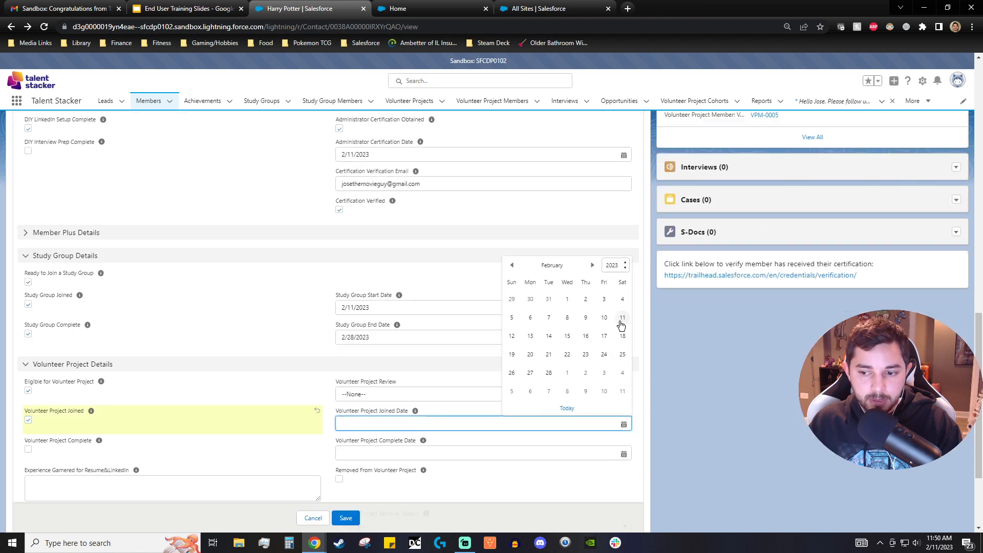
{"action": "left_click", "coordinate": [512, 337]}
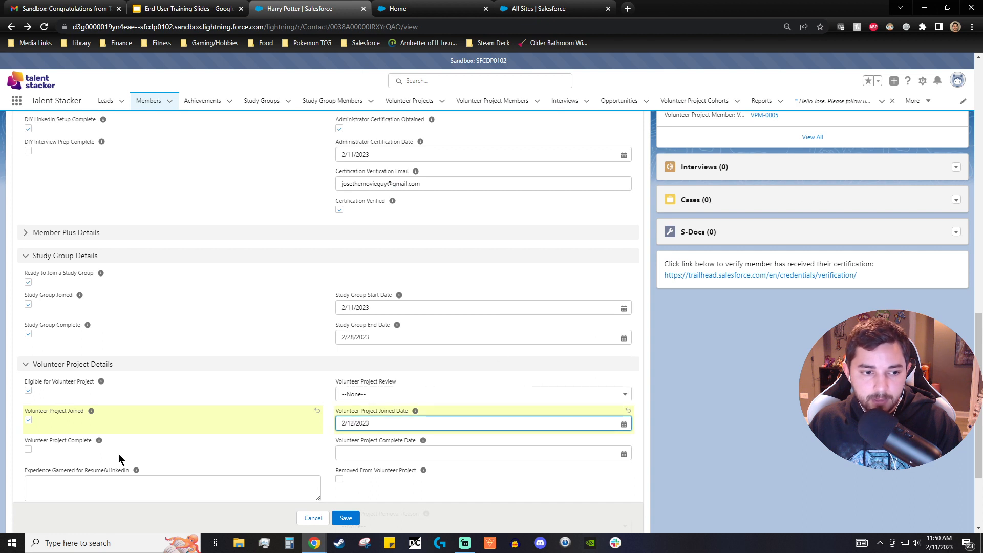
{"action": "left_click", "coordinate": [28, 449]}
{"action": "left_click", "coordinate": [380, 455]}
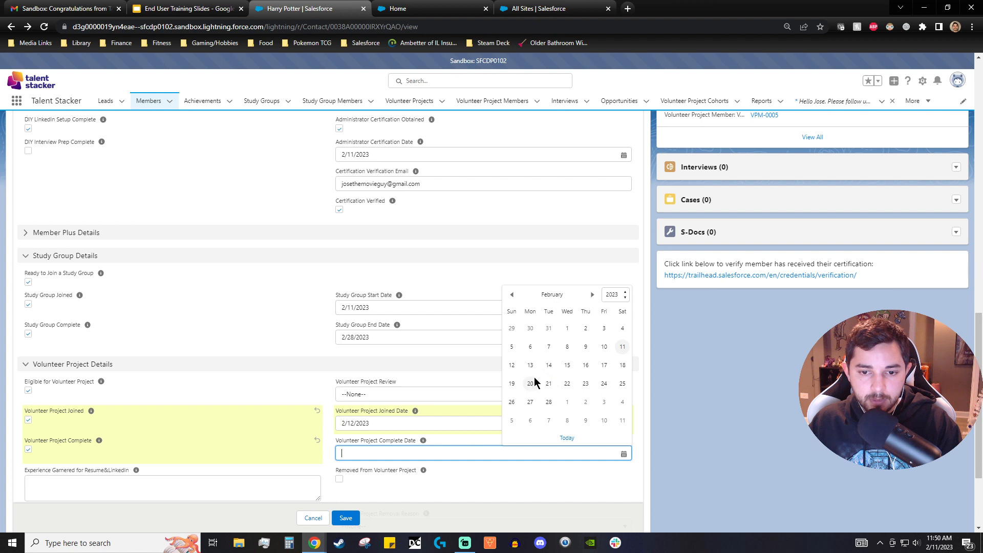
{"action": "left_click", "coordinate": [400, 422]}
{"action": "left_click", "coordinate": [567, 318]}
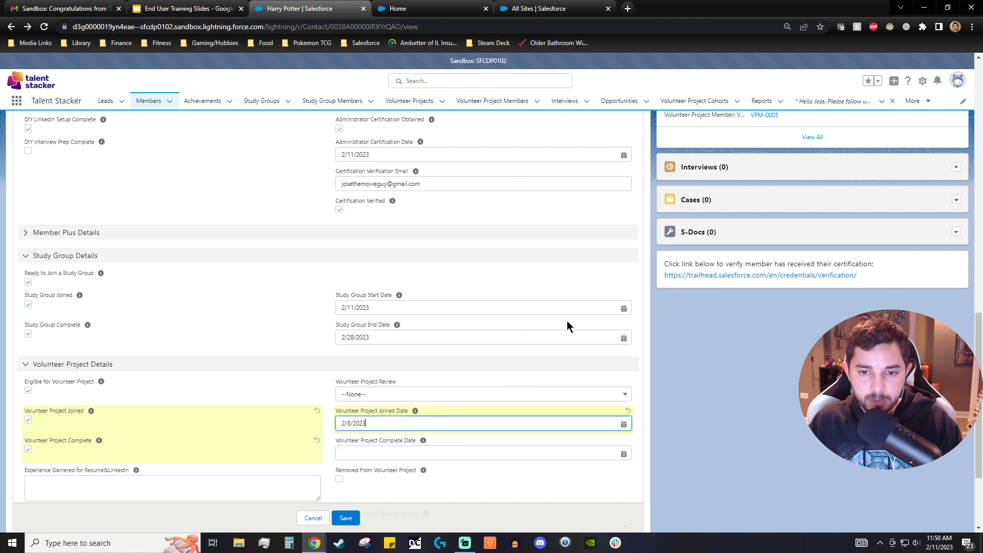
- Set the volunteer project complete date to 2/11/2023 and save the member's changes
{"action": "left_click", "coordinate": [461, 455]}
{"action": "left_click", "coordinate": [622, 347]}
{"action": "scroll", "coordinate": [410, 410], "scroll_direction": "down", "scroll_amount": 1}
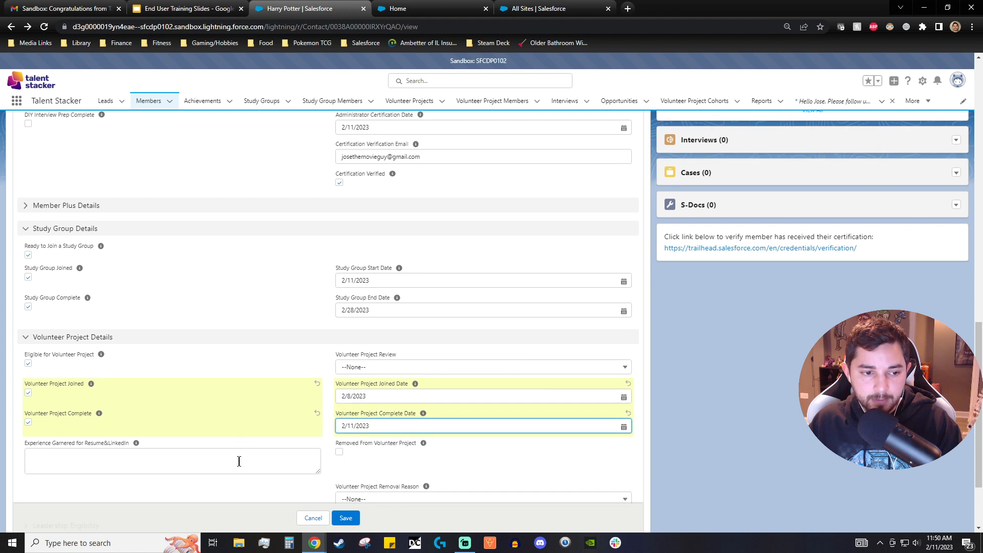
{"action": "scroll", "coordinate": [297, 398], "scroll_direction": "down", "scroll_amount": 1}
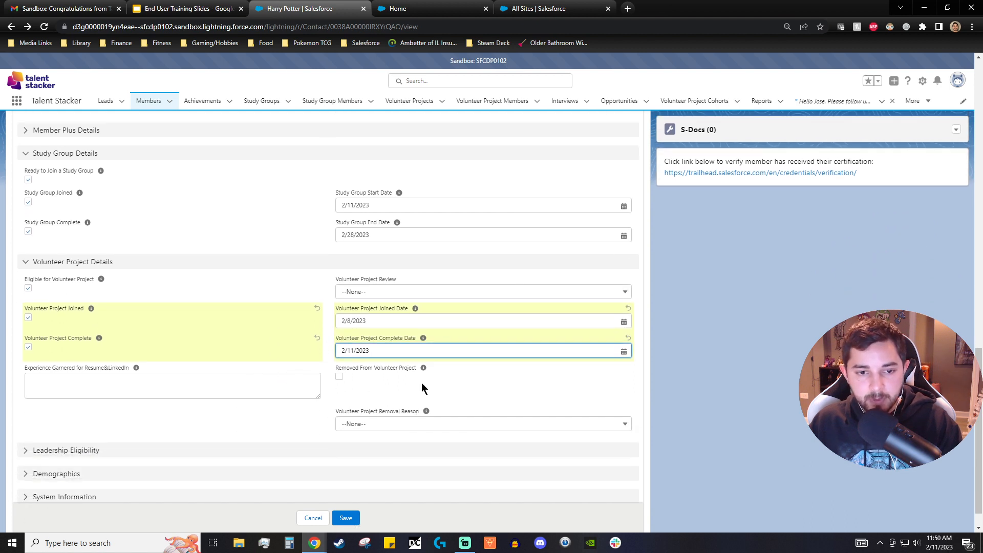
{"action": "left_click", "coordinate": [346, 518]}
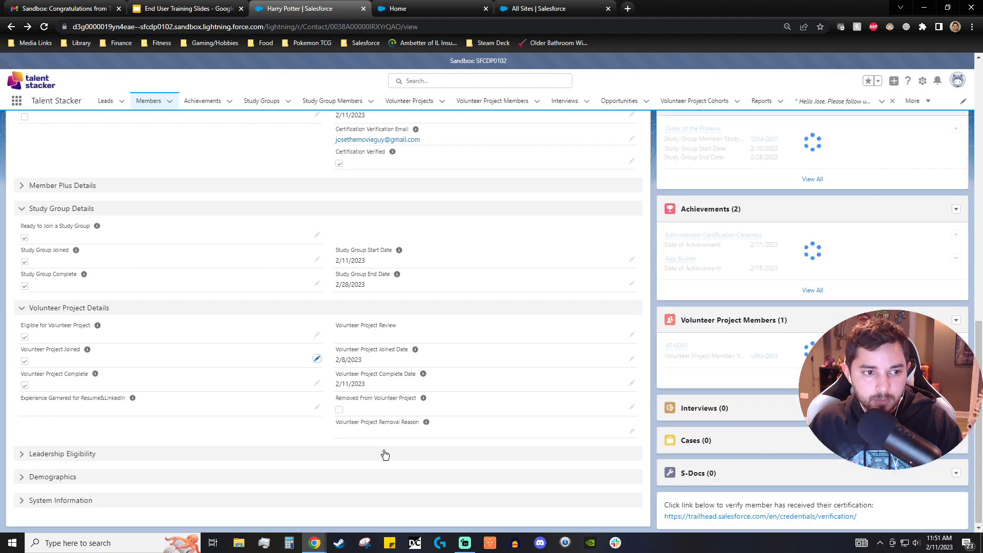
- Inspect the member's Achievements list for the new volunteer project achievement
{"action": "scroll", "coordinate": [388, 452], "scroll_direction": "up", "scroll_amount": 2}
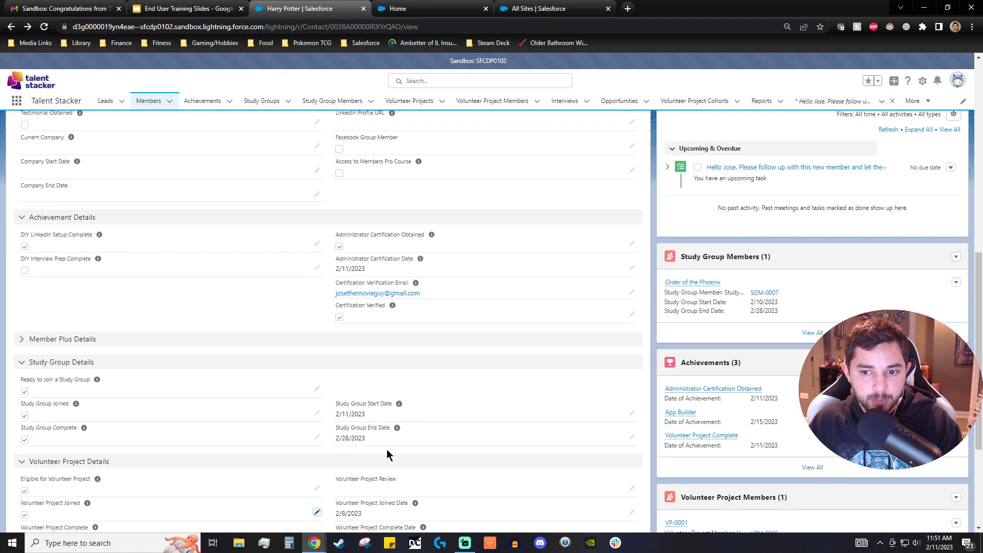
{"action": "mouse_move", "coordinate": [704, 443]}
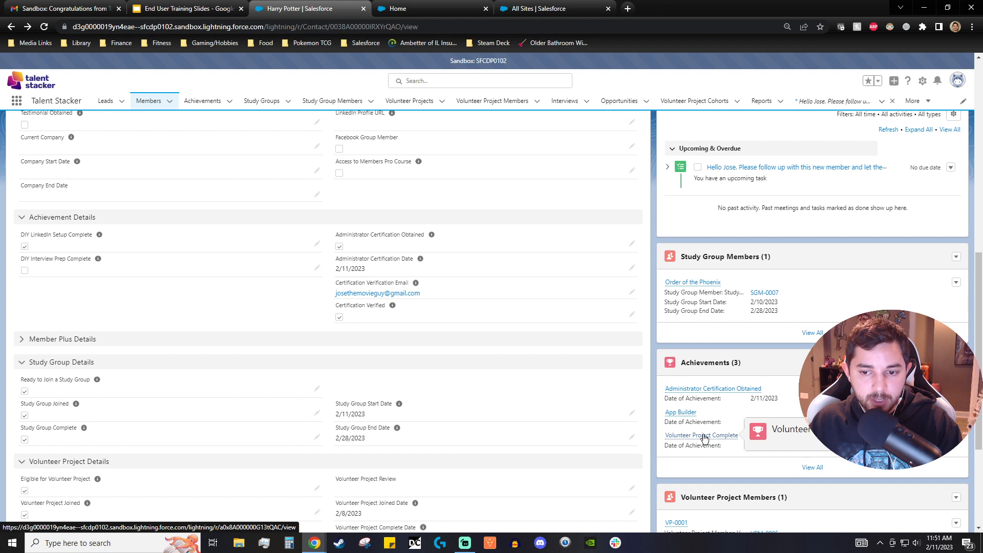
{"action": "scroll", "coordinate": [702, 468], "scroll_direction": "down", "scroll_amount": 1}
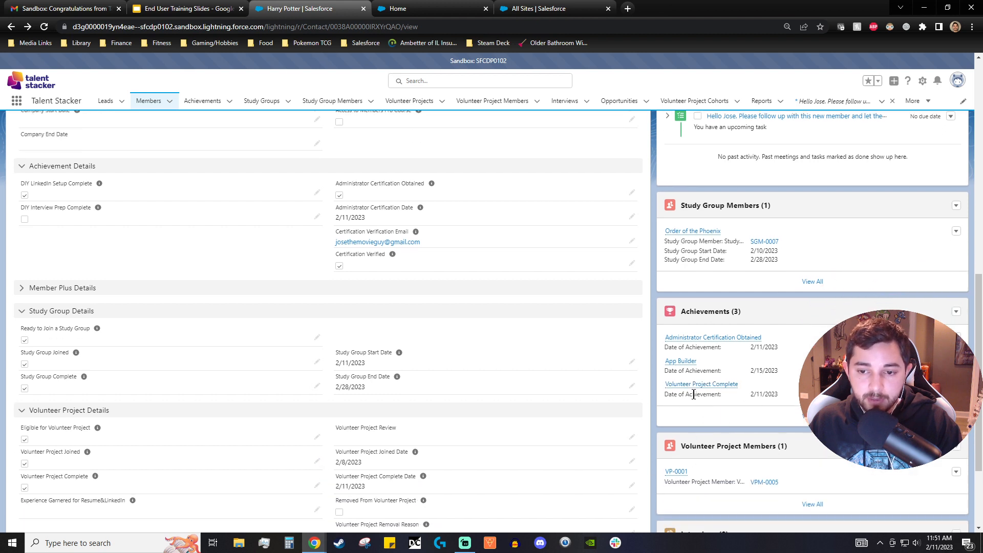
{"action": "mouse_move", "coordinate": [700, 385]}
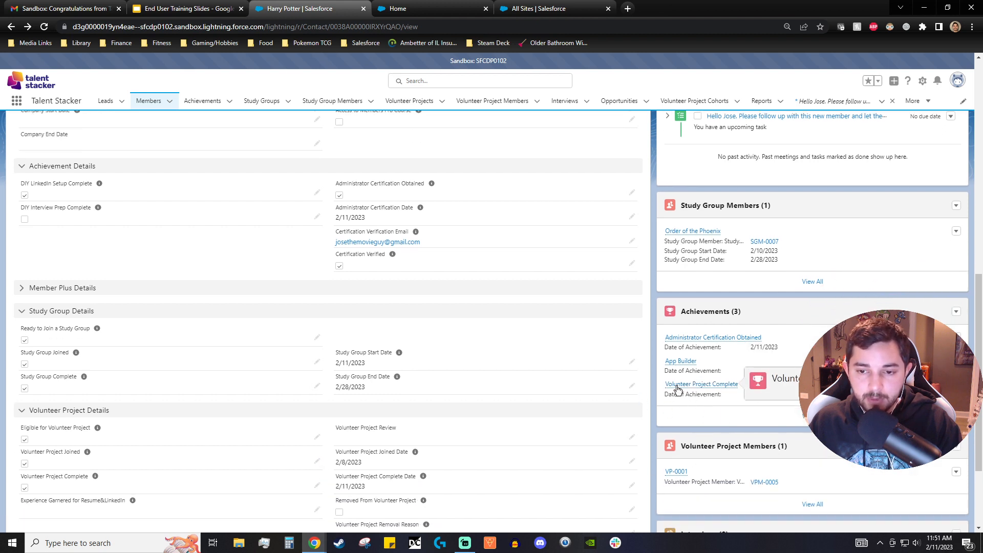
{"action": "scroll", "coordinate": [558, 385], "scroll_direction": "up", "scroll_amount": 10}
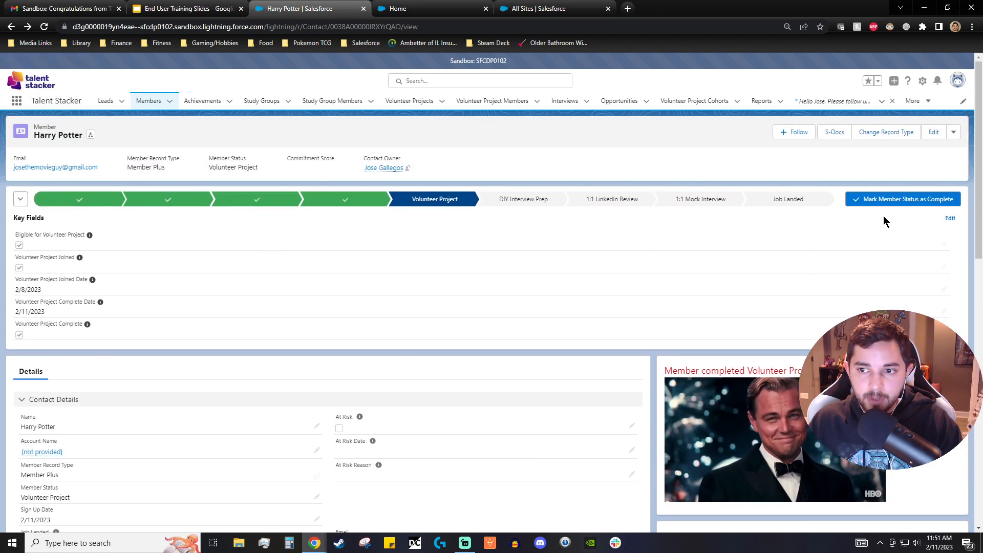
- Advance the member's path by completing the Volunteer Project and DIY Interview Prep stages, reaching 1:1 LinkedIn Review
{"action": "left_click", "coordinate": [886, 203]}
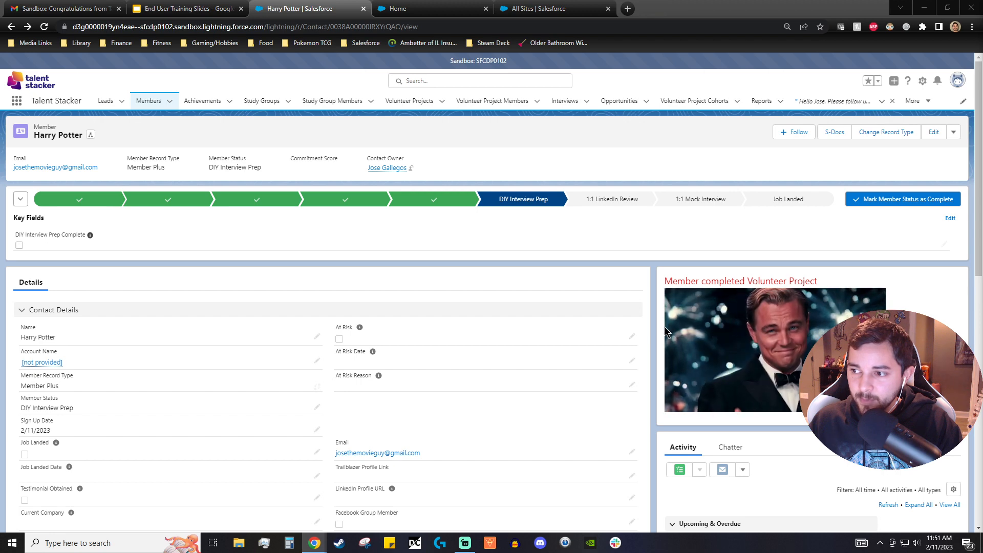
{"action": "left_click", "coordinate": [891, 202]}
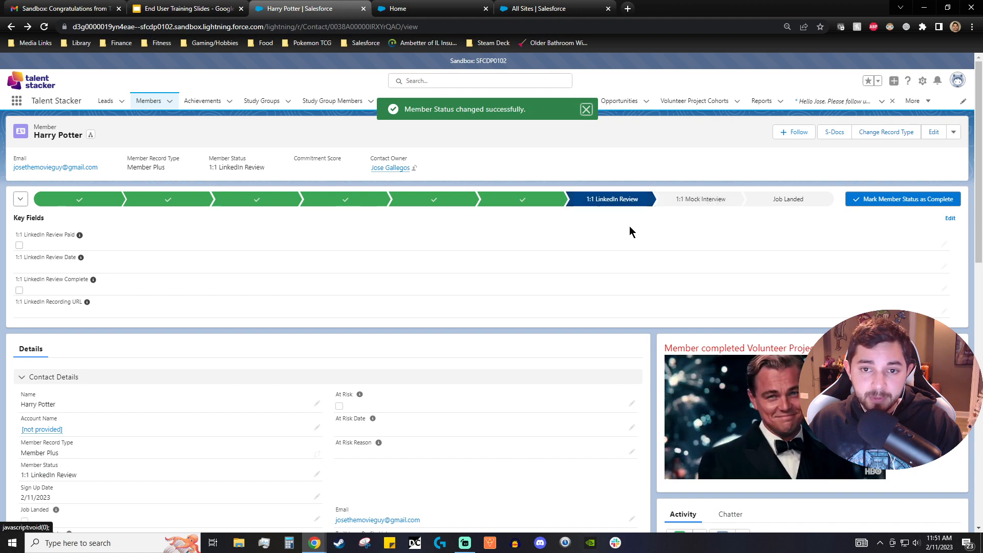
{"action": "scroll", "coordinate": [602, 235], "scroll_direction": "down", "scroll_amount": 3}
{"action": "scroll", "coordinate": [601, 233], "scroll_direction": "down", "scroll_amount": 2}
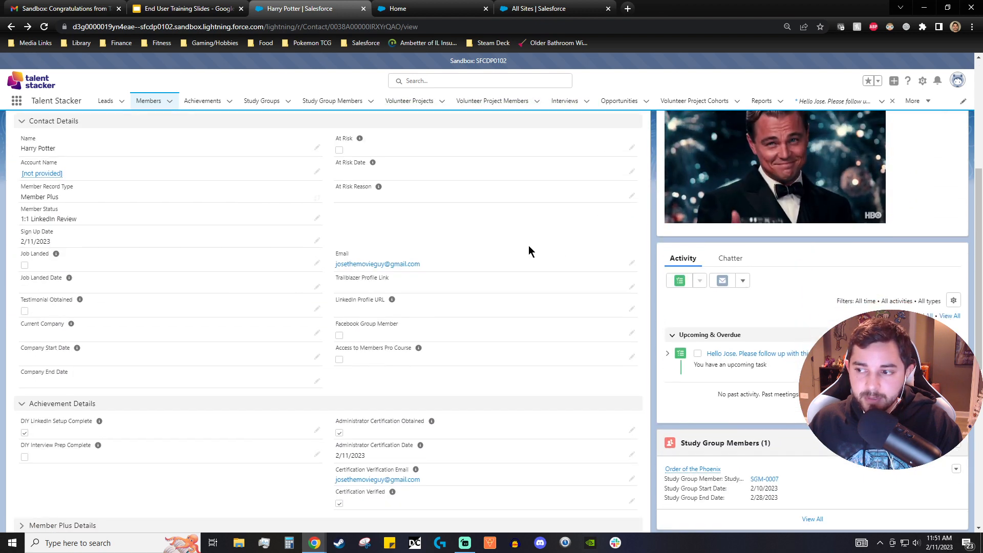
- Collapse the member's other detail sections and expand the Member Plus Details section
{"action": "scroll", "coordinate": [248, 285], "scroll_direction": "down", "scroll_amount": 4}
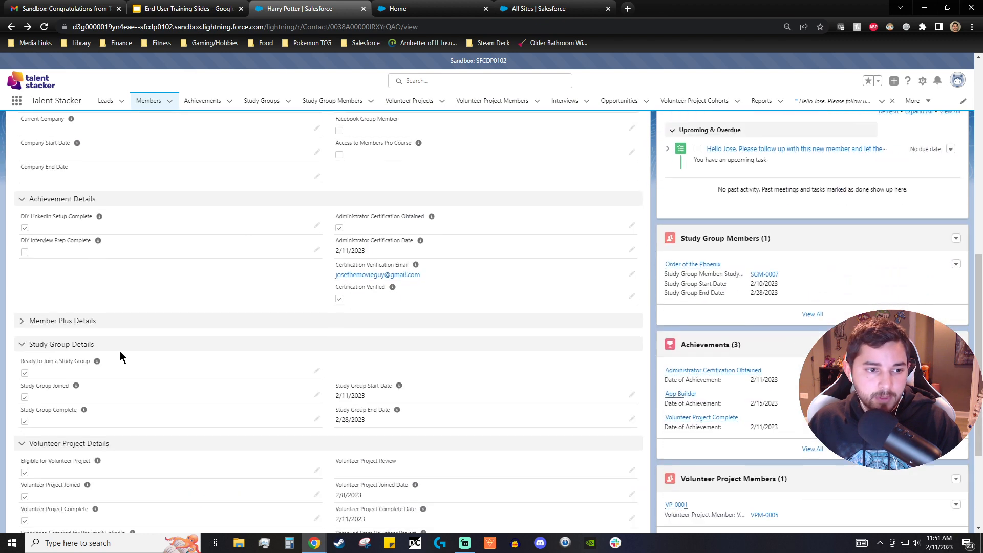
{"action": "scroll", "coordinate": [54, 314], "scroll_direction": "up", "scroll_amount": 5}
{"action": "left_click", "coordinate": [22, 454]}
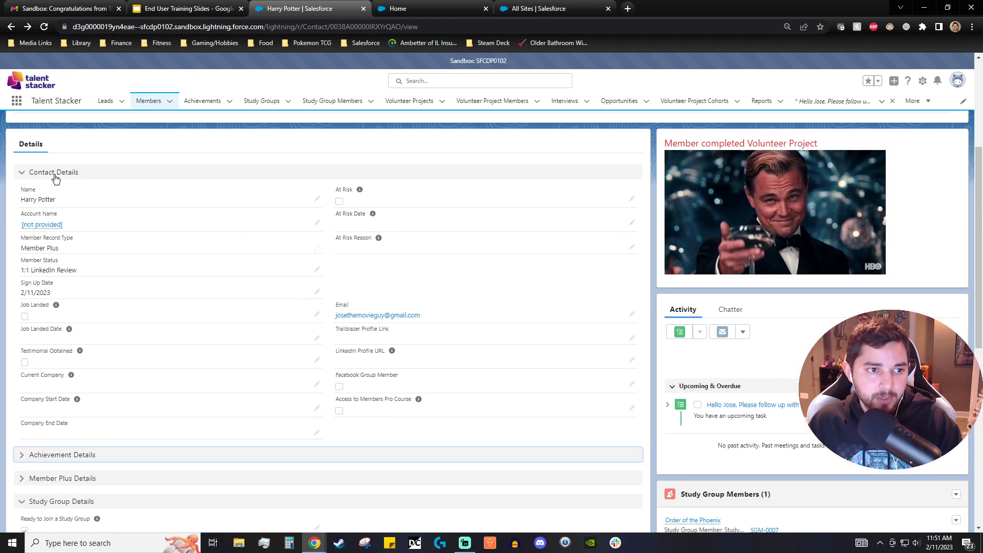
{"action": "left_click", "coordinate": [23, 172]}
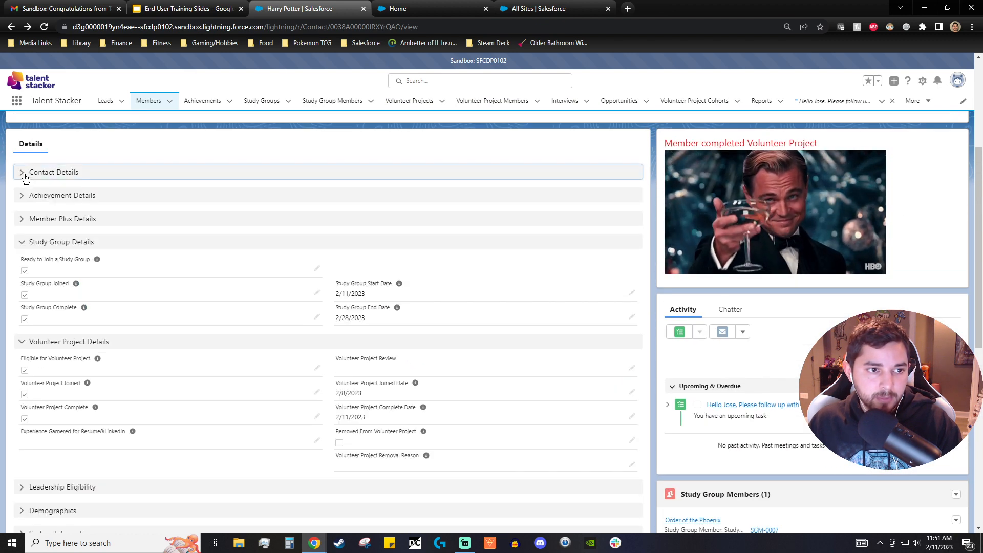
{"action": "left_click", "coordinate": [22, 241]}
{"action": "left_click", "coordinate": [23, 219]}
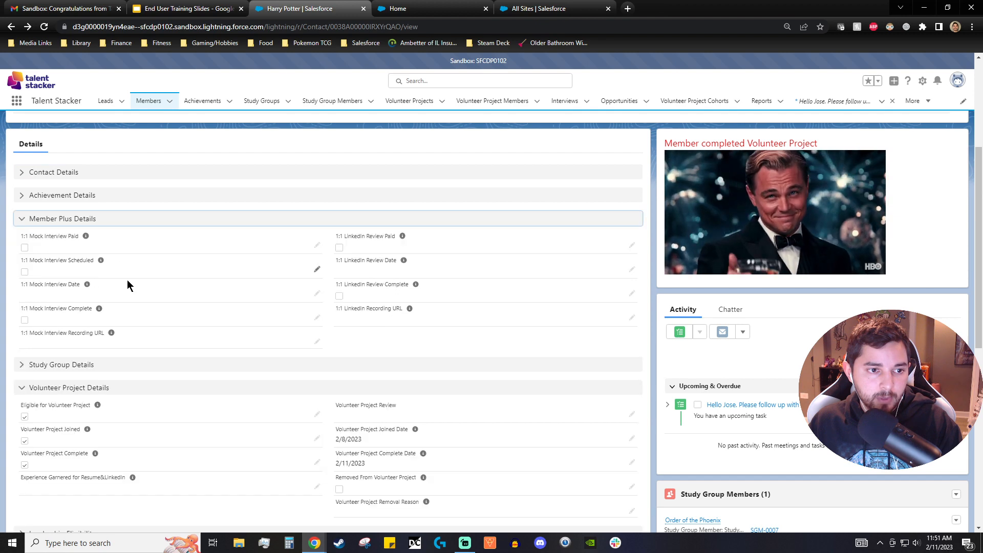
{"action": "left_click", "coordinate": [22, 388]}
{"action": "scroll", "coordinate": [103, 302], "scroll_direction": "up", "scroll_amount": 1}
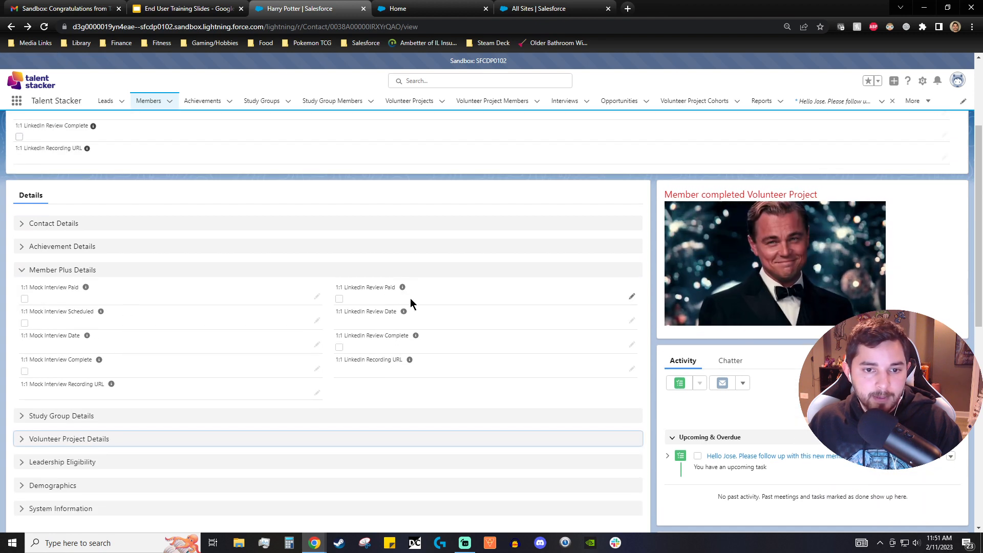
- Mark the member's 1:1 LinkedIn Review as paid
{"action": "scroll", "coordinate": [358, 301], "scroll_direction": "up", "scroll_amount": 3}
{"action": "scroll", "coordinate": [445, 318], "scroll_direction": "down", "scroll_amount": 3}
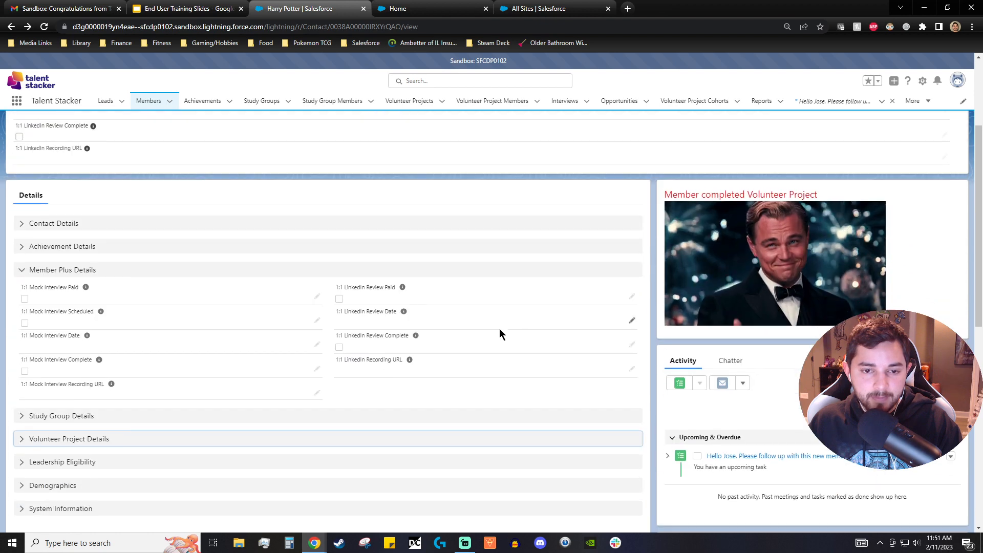
{"action": "left_click", "coordinate": [631, 296]}
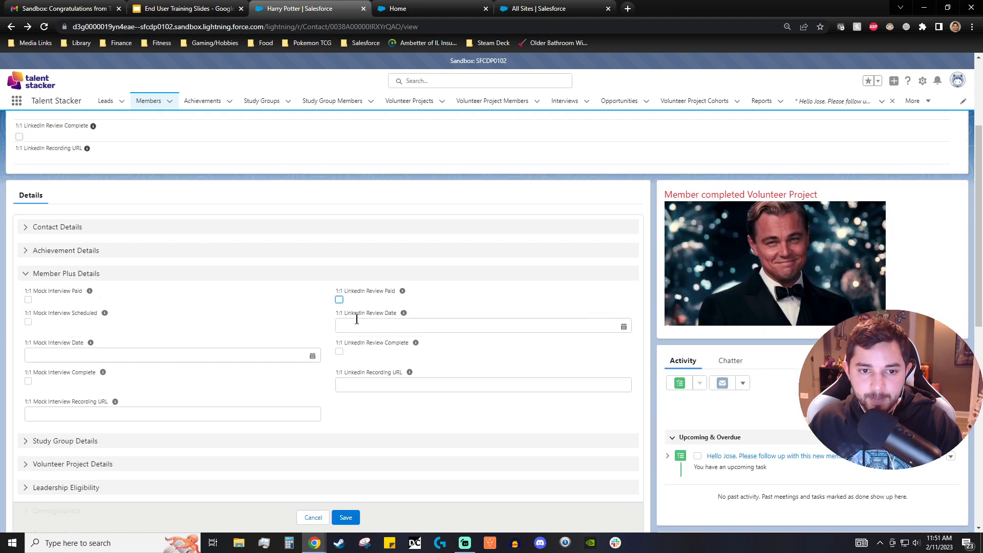
{"action": "left_click", "coordinate": [339, 300]}
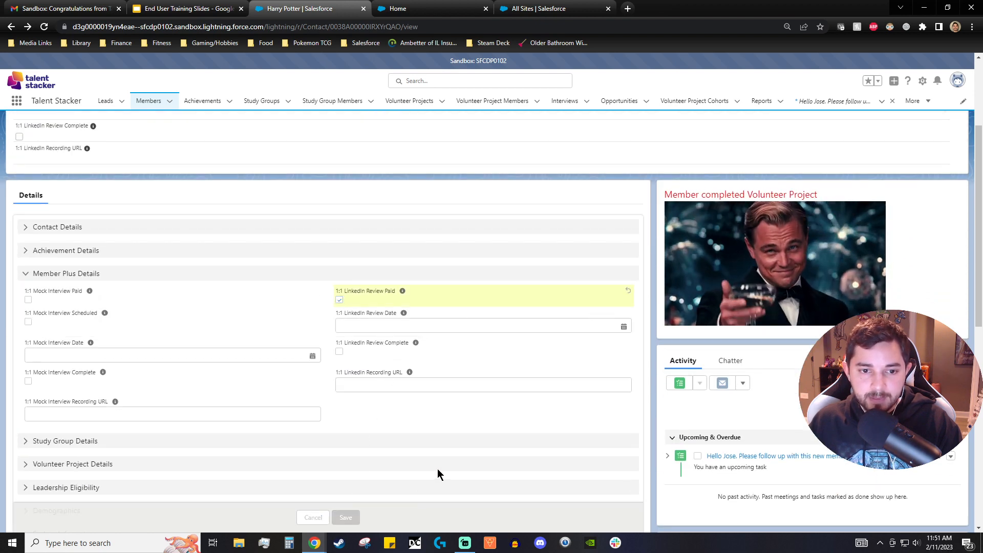
{"action": "scroll", "coordinate": [451, 467], "scroll_direction": "up", "scroll_amount": 3}
{"action": "scroll", "coordinate": [467, 464], "scroll_direction": "down", "scroll_amount": 3}
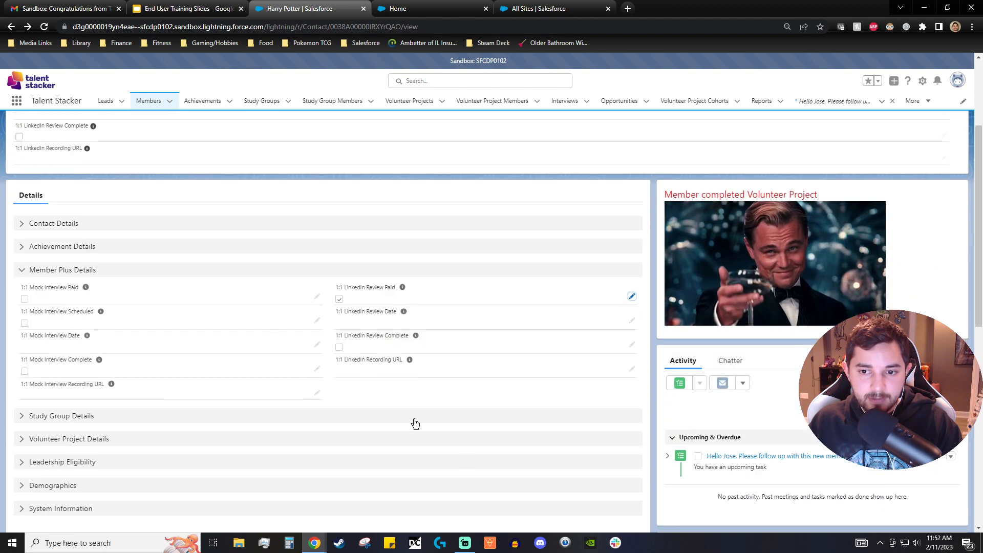
- Set the 1:1 LinkedIn Review date to 2/20/2023, mark the review complete, and save the member
{"action": "left_click", "coordinate": [631, 321]}
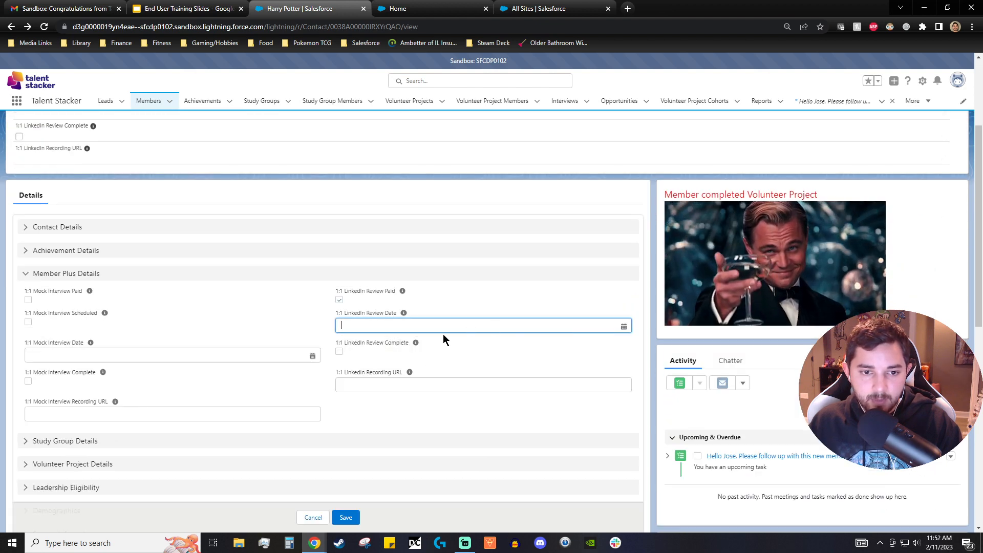
{"action": "left_click", "coordinate": [529, 431]}
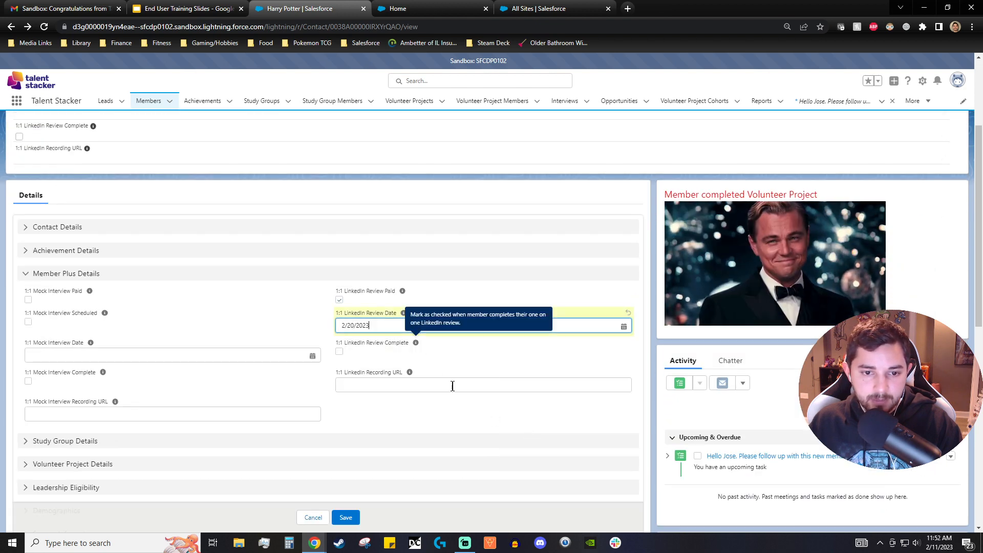
{"action": "left_click", "coordinate": [340, 352]}
{"action": "left_click", "coordinate": [357, 518]}
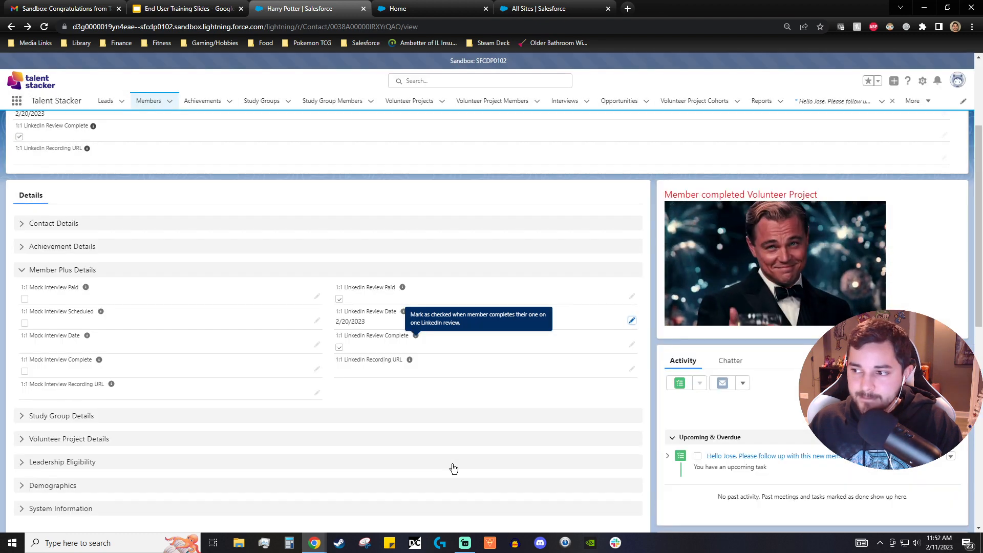
- Mark the member status as complete to advance the path to 1:1 Mock Interview
{"action": "scroll", "coordinate": [225, 407], "scroll_direction": "up", "scroll_amount": 2}
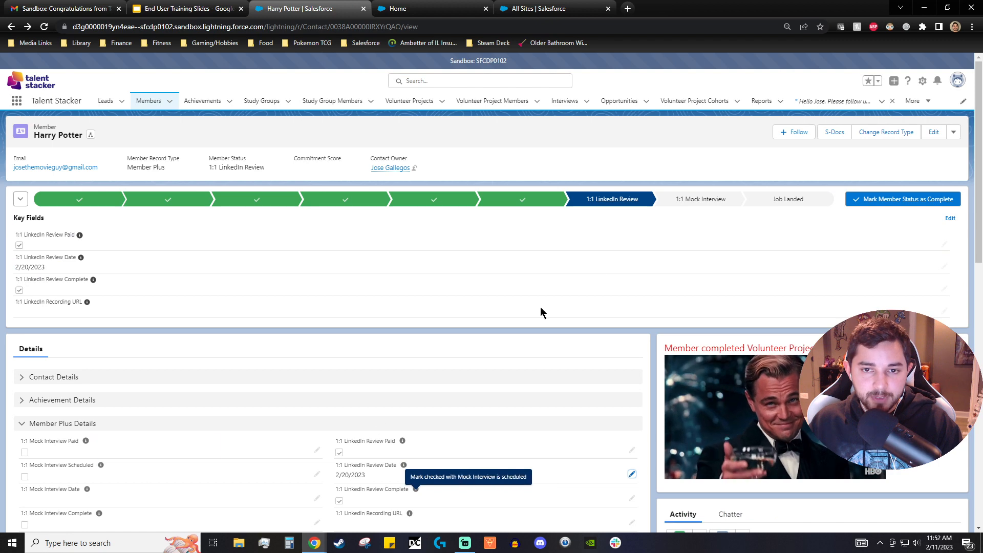
{"action": "left_click", "coordinate": [900, 201]}
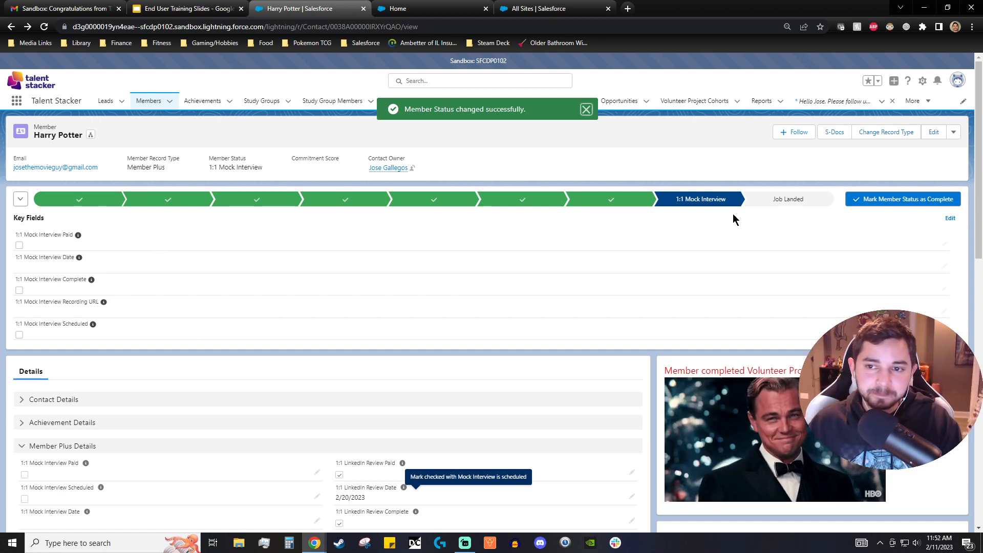
- Edit the Mock Interview key fields: mark paid, date 2/16/2023, complete and scheduled, then save
{"action": "left_click", "coordinate": [950, 219]}
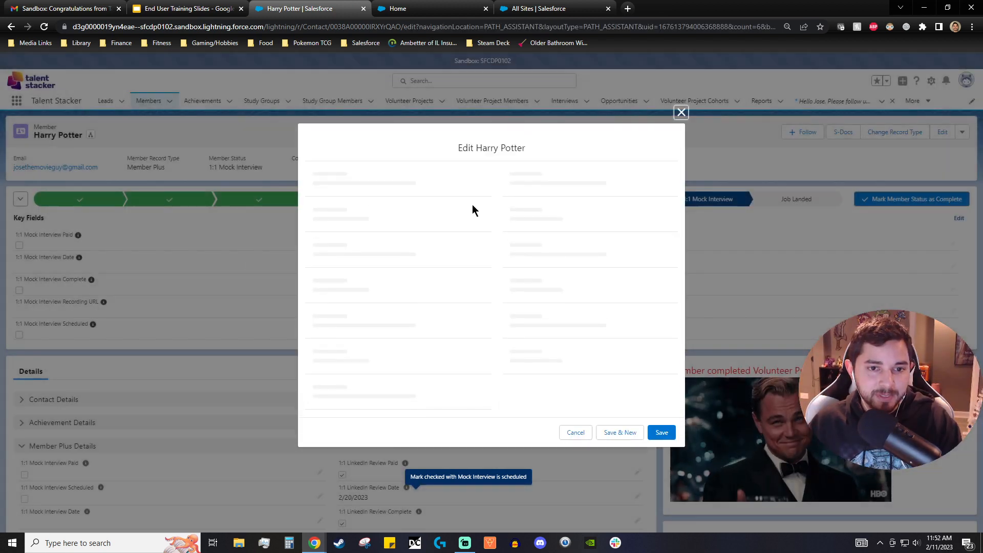
{"action": "left_click", "coordinate": [316, 232]}
{"action": "left_click", "coordinate": [332, 258]}
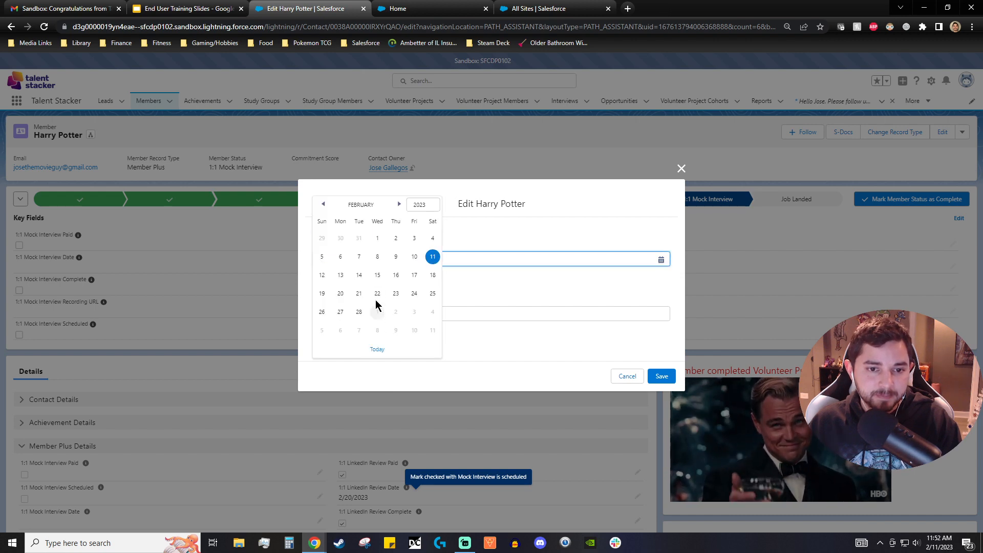
{"action": "left_click", "coordinate": [396, 279]}
{"action": "left_click", "coordinate": [316, 286]}
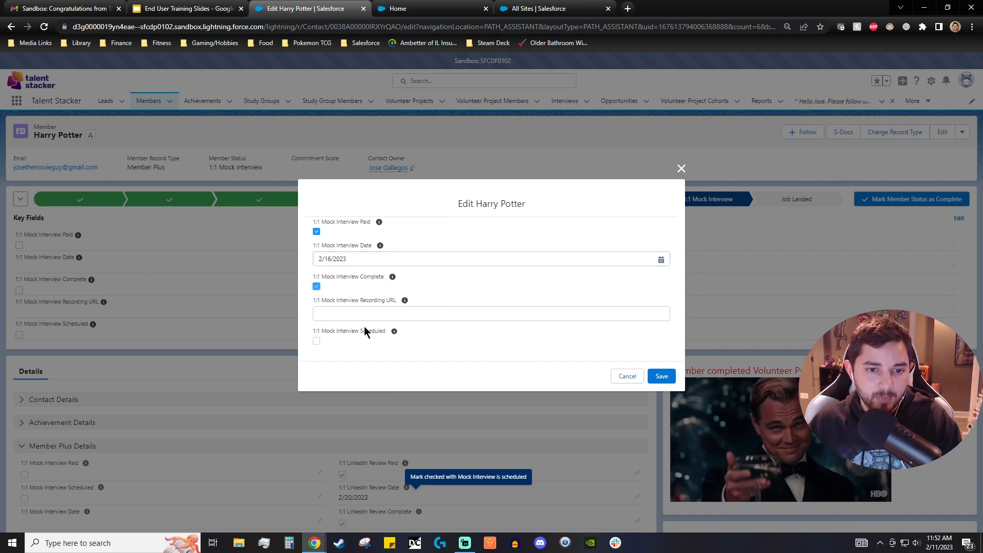
{"action": "left_click", "coordinate": [317, 341]}
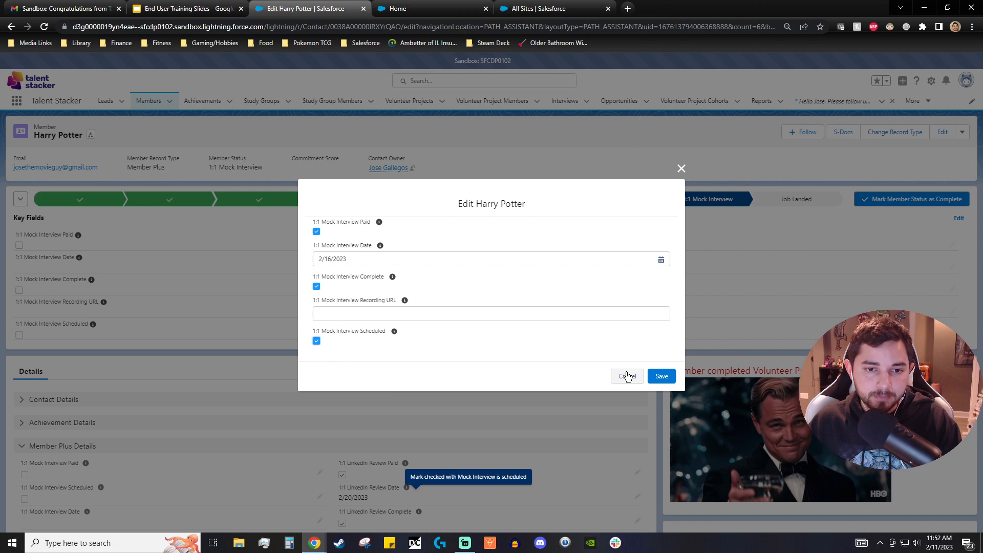
{"action": "left_click", "coordinate": [662, 376]}
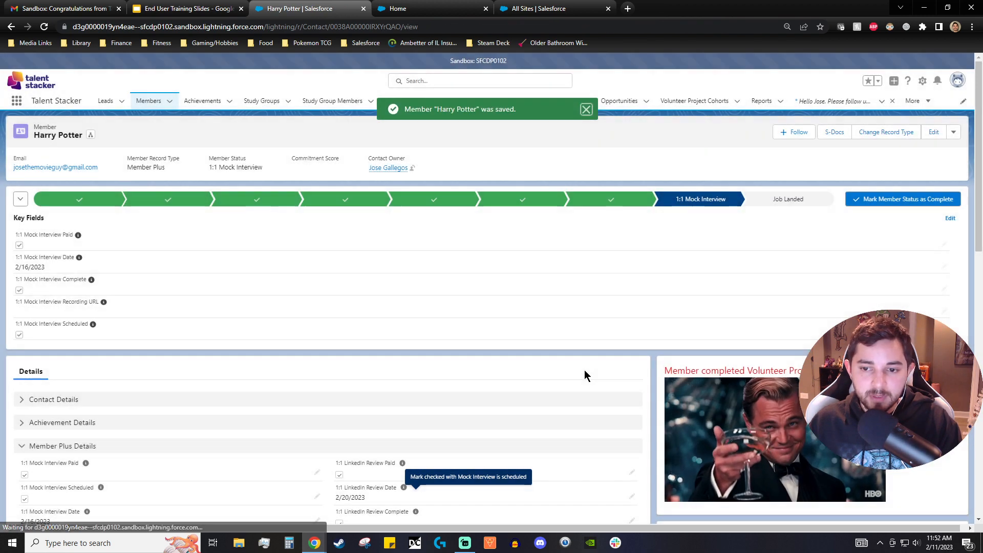
- Switch to Gmail and read the LinkedIn Review Complete and Mock Interview Complete notification emails
{"action": "scroll", "coordinate": [585, 371], "scroll_direction": "down", "scroll_amount": 3}
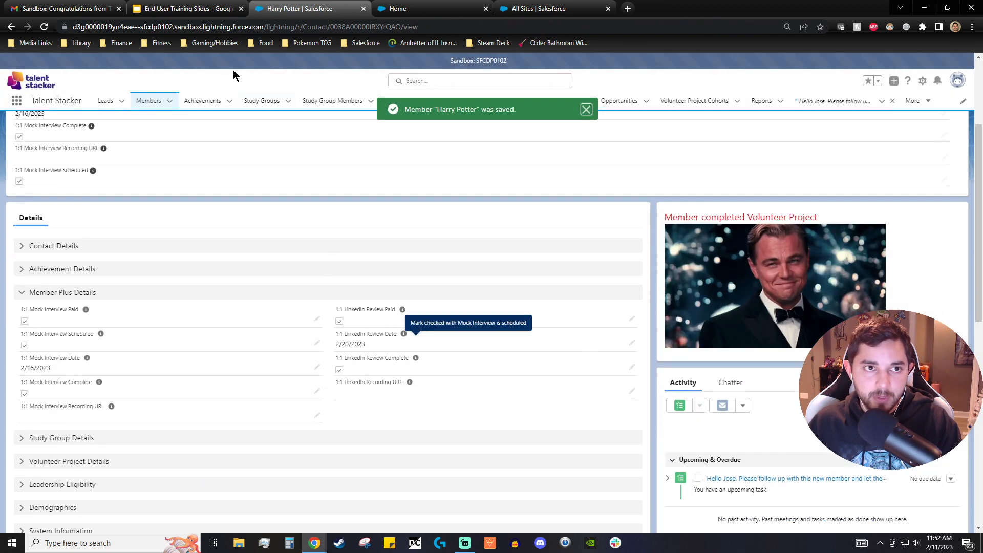
{"action": "left_click", "coordinate": [62, 9]}
{"action": "left_click", "coordinate": [96, 128]}
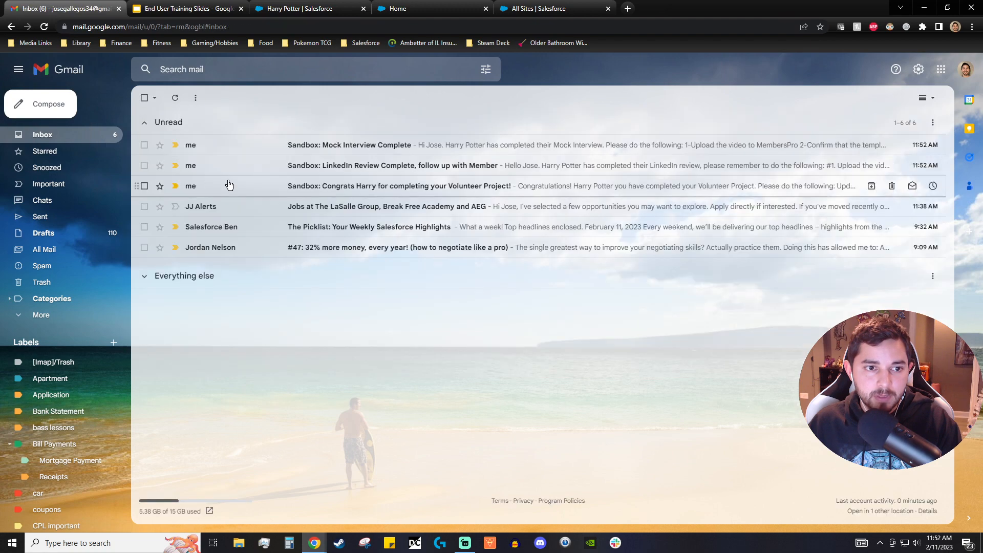
{"action": "left_click", "coordinate": [254, 170]}
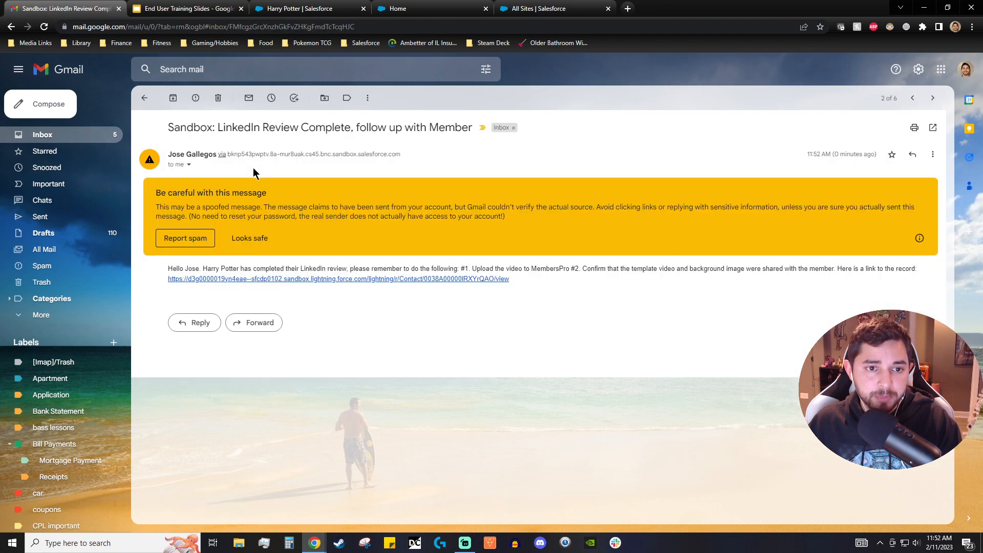
{"action": "left_click", "coordinate": [241, 246]}
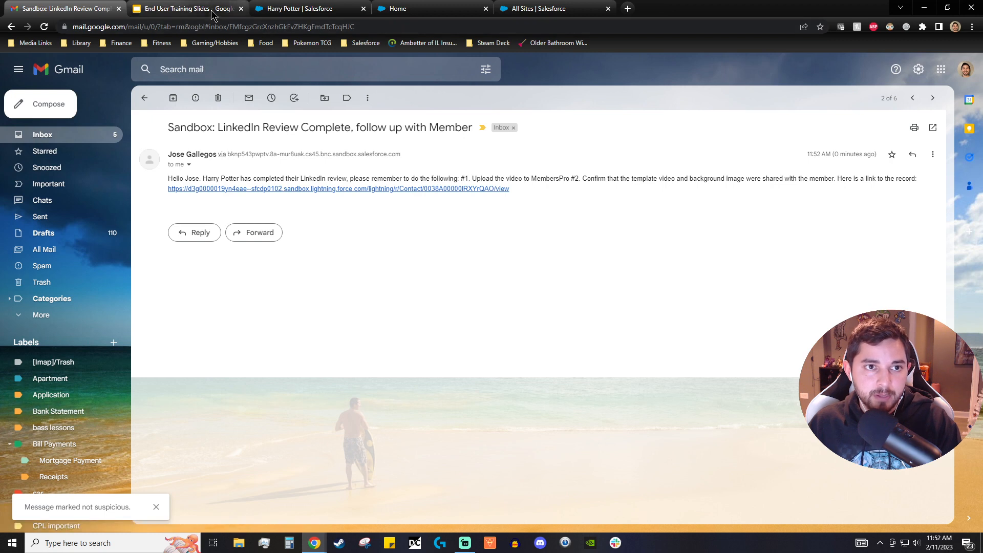
{"action": "left_click", "coordinate": [81, 136]}
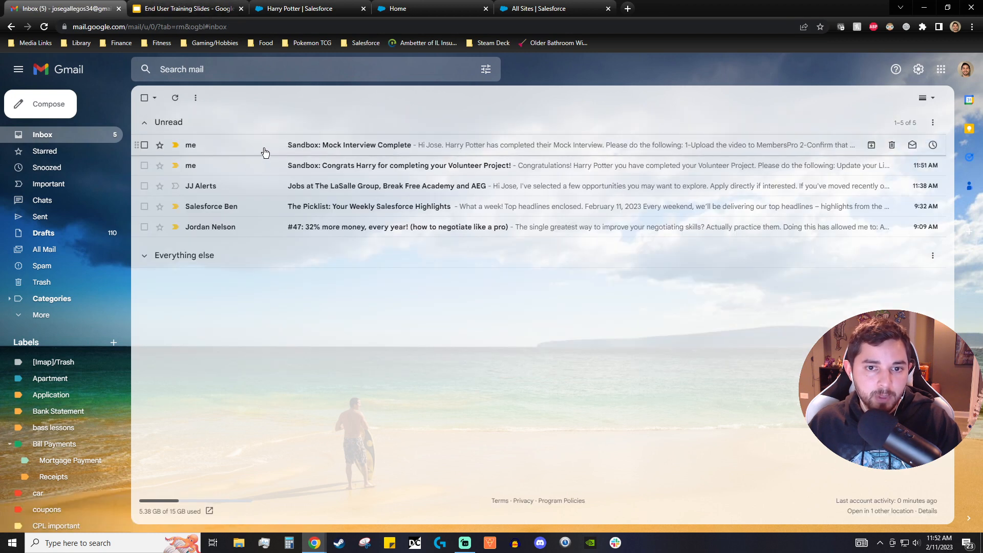
{"action": "left_click", "coordinate": [260, 153]}
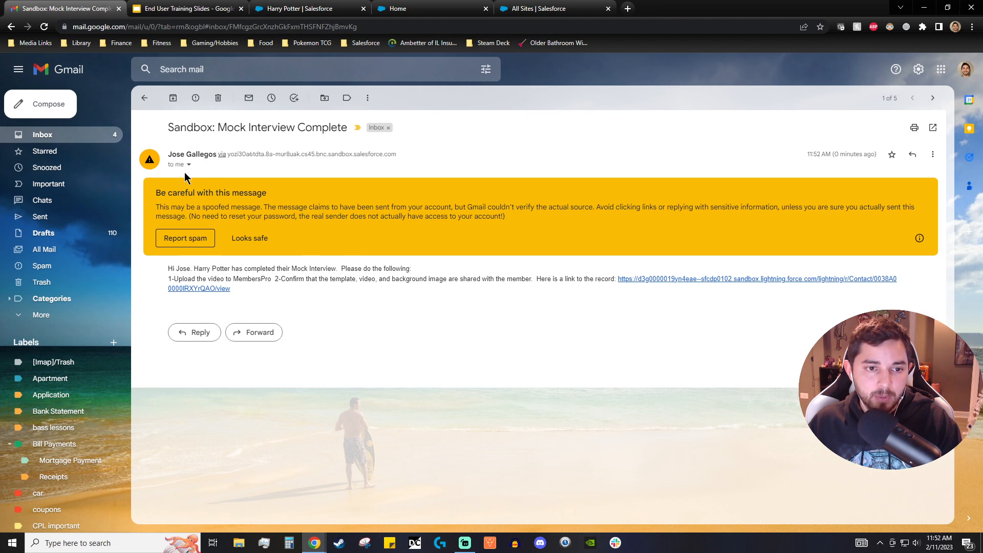
{"action": "left_click", "coordinate": [145, 98]}
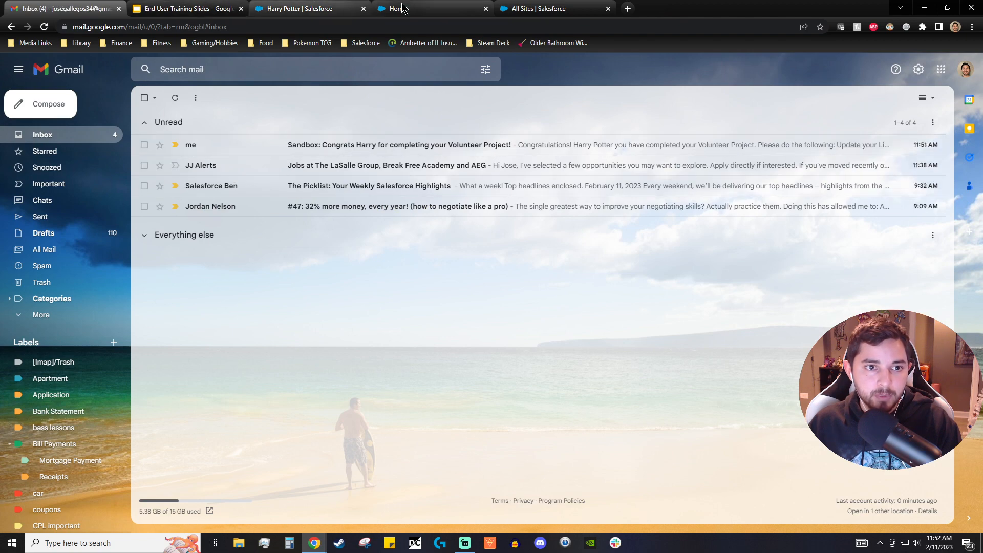
- Return to the member record and mark the status complete to advance the path to Job Landed
{"action": "left_click", "coordinate": [522, 9]}
{"action": "left_click", "coordinate": [300, 8]}
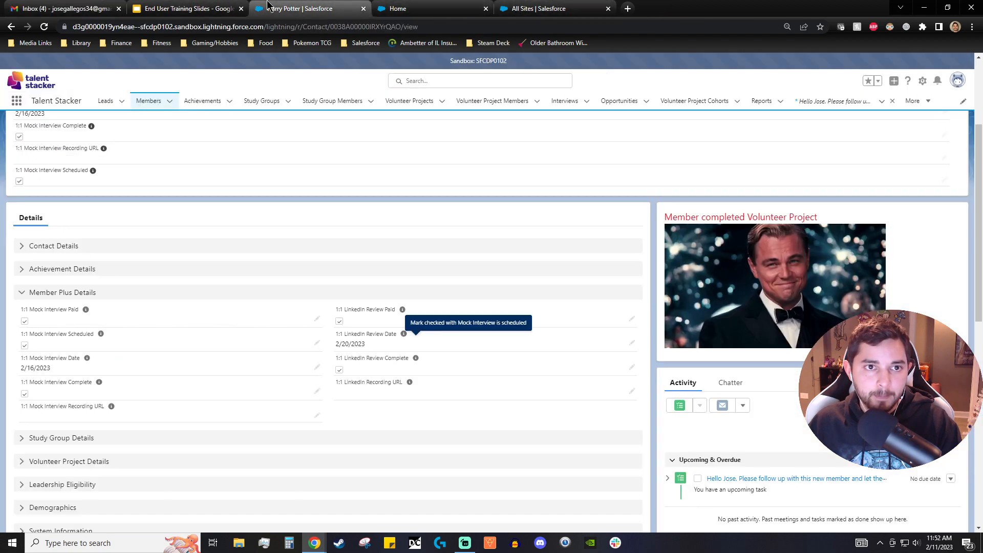
{"action": "scroll", "coordinate": [451, 277], "scroll_direction": "up", "scroll_amount": 1}
{"action": "scroll", "coordinate": [451, 277], "scroll_direction": "up", "scroll_amount": 3}
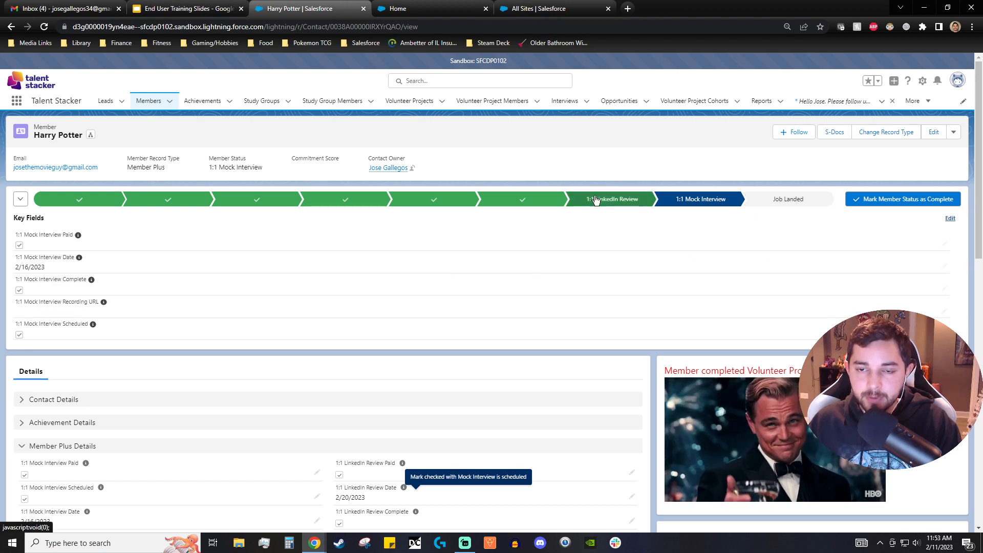
{"action": "left_click", "coordinate": [880, 200]}
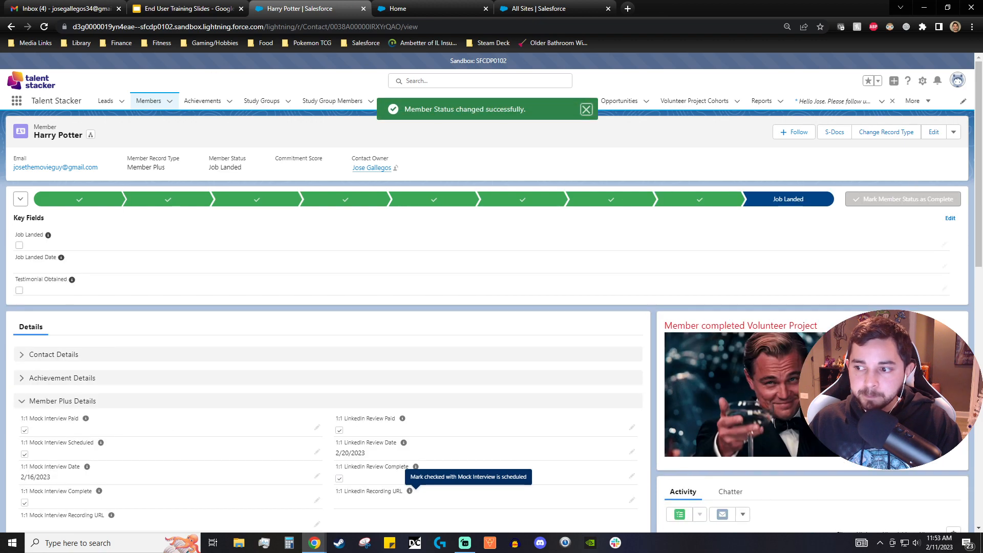
- Create a new interview from the member's Interviews list and name it Admin - Harry Potter
{"action": "scroll", "coordinate": [632, 423], "scroll_direction": "down", "scroll_amount": 15}
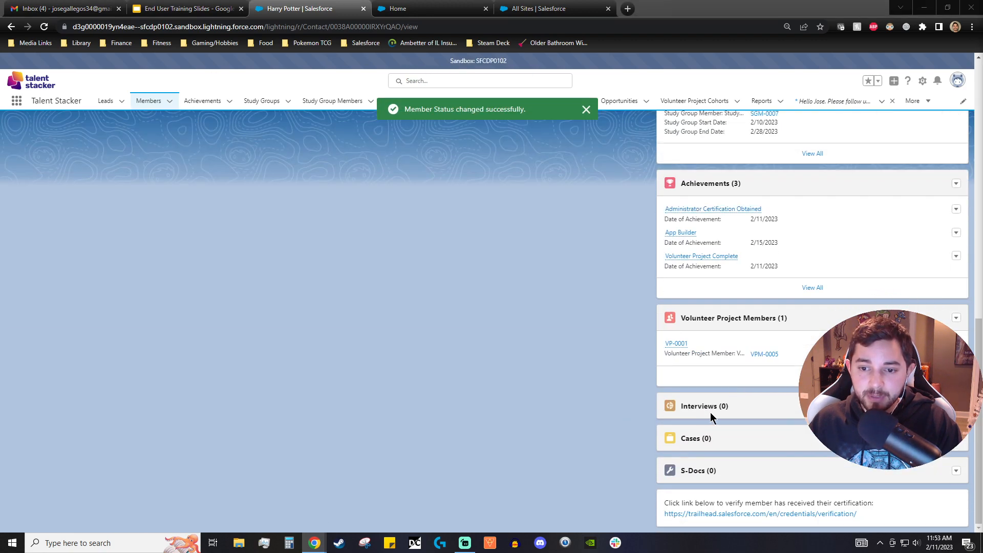
{"action": "scroll", "coordinate": [712, 414], "scroll_direction": "up", "scroll_amount": 1}
{"action": "scroll", "coordinate": [629, 398], "scroll_direction": "up", "scroll_amount": 10}
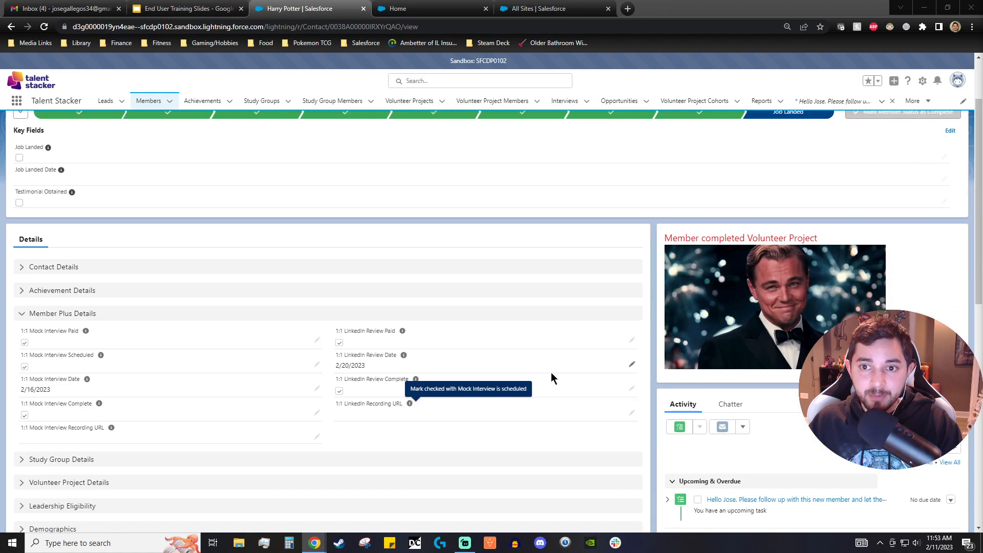
{"action": "scroll", "coordinate": [554, 370], "scroll_direction": "up", "scroll_amount": 2}
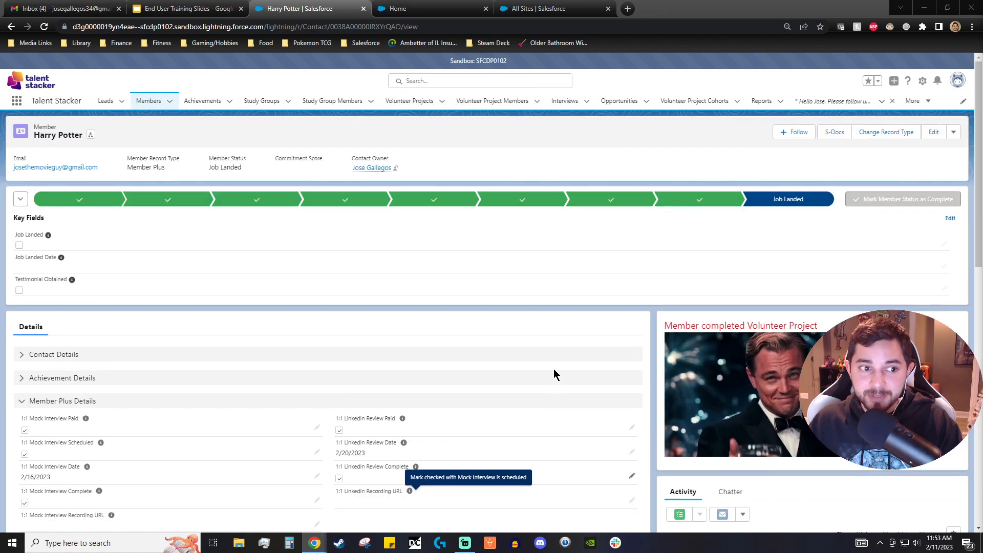
{"action": "scroll", "coordinate": [554, 368], "scroll_direction": "down", "scroll_amount": 12}
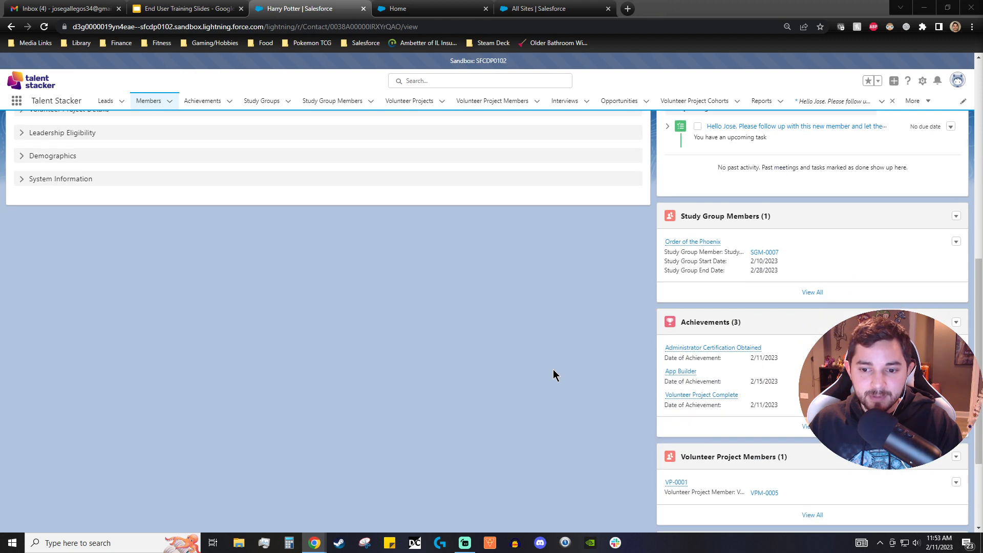
{"action": "key", "text": "alt+Tab"}
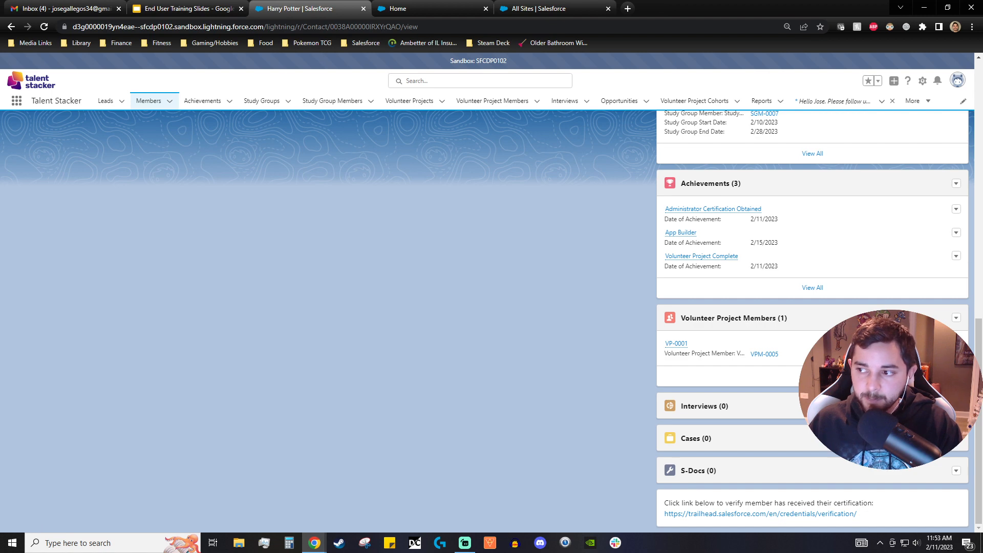
{"action": "left_click", "coordinate": [941, 423]}
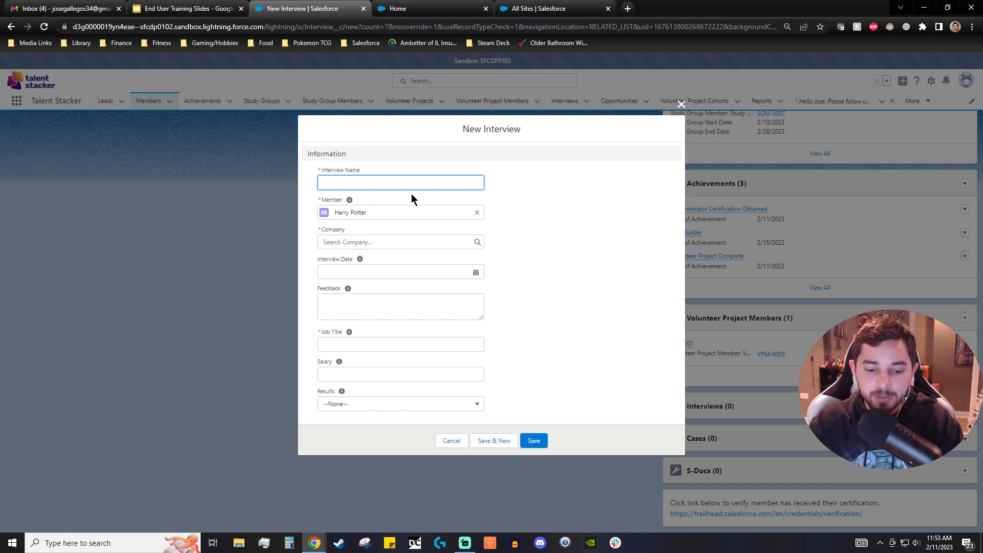
{"action": "type", "text": "Admin"}
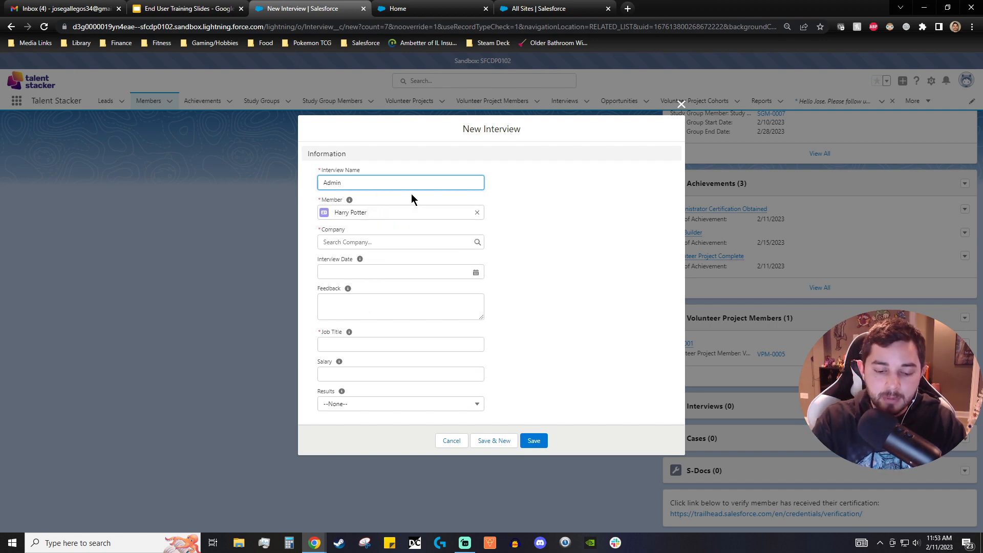
{"action": "type", "text": " - H arry"}
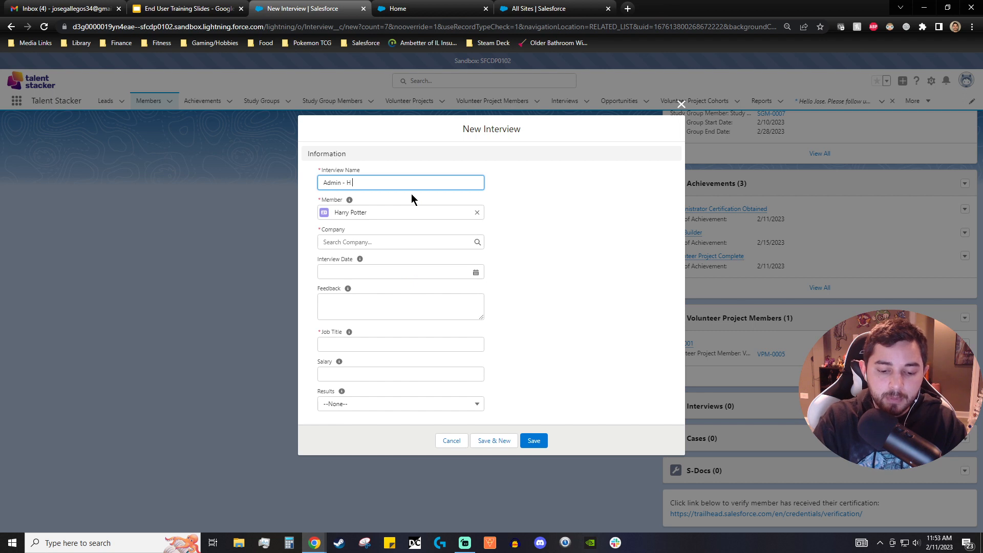
{"action": "key", "text": "BackSpace"}
{"action": "key", "text": "BackSpace"}
{"action": "key", "text": "BackSpace"}
{"action": "key", "text": "BackSpace"}
{"action": "key", "text": "BackSpace"}
{"action": "type", "text": "ar"}
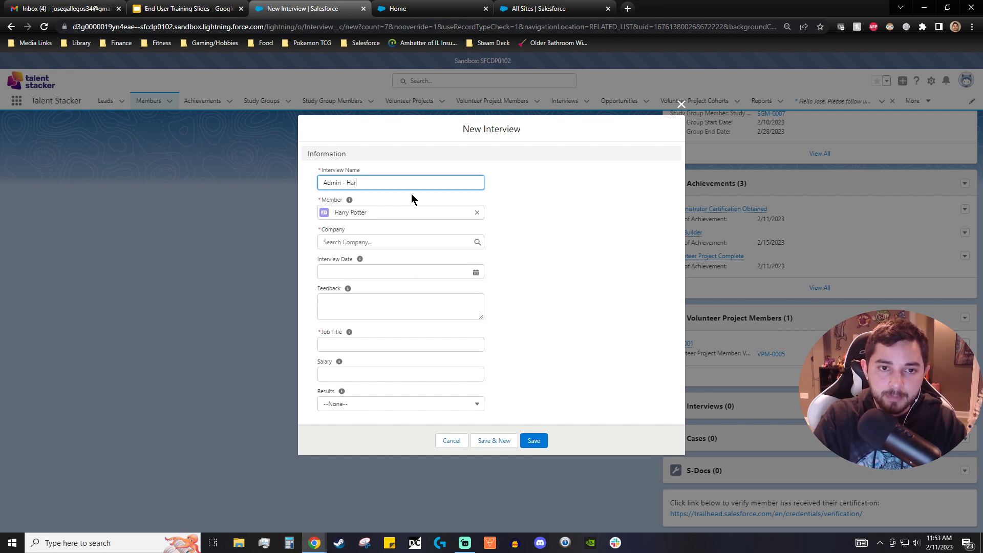
{"action": "type", "text": "ry Potter"}
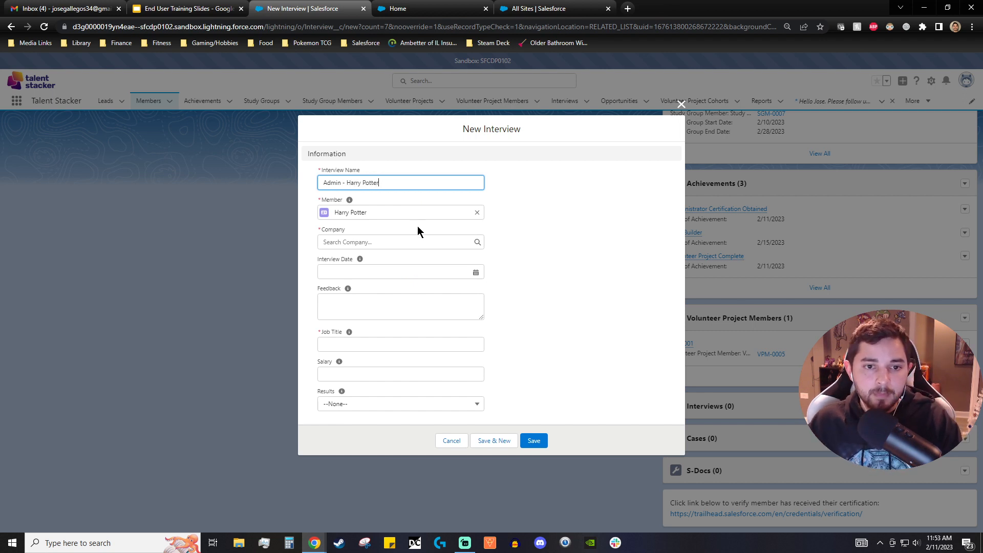
{"action": "left_click", "coordinate": [406, 239]}
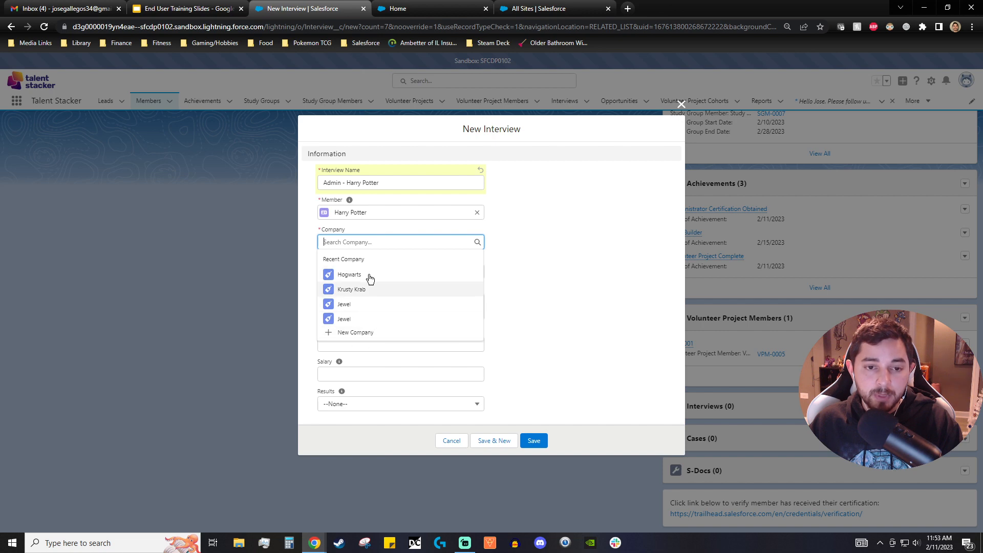
{"action": "left_click", "coordinate": [362, 334]}
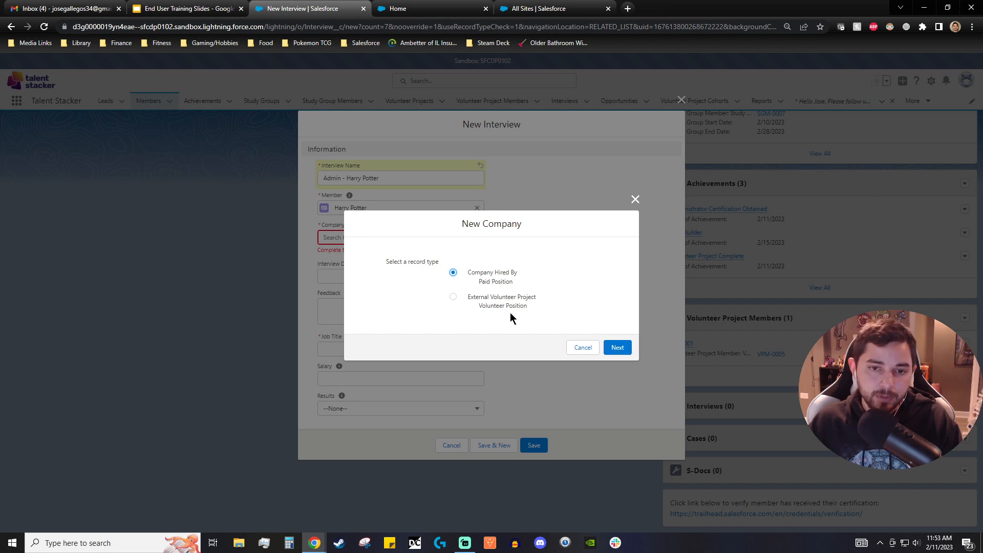
{"action": "left_click", "coordinate": [617, 348]}
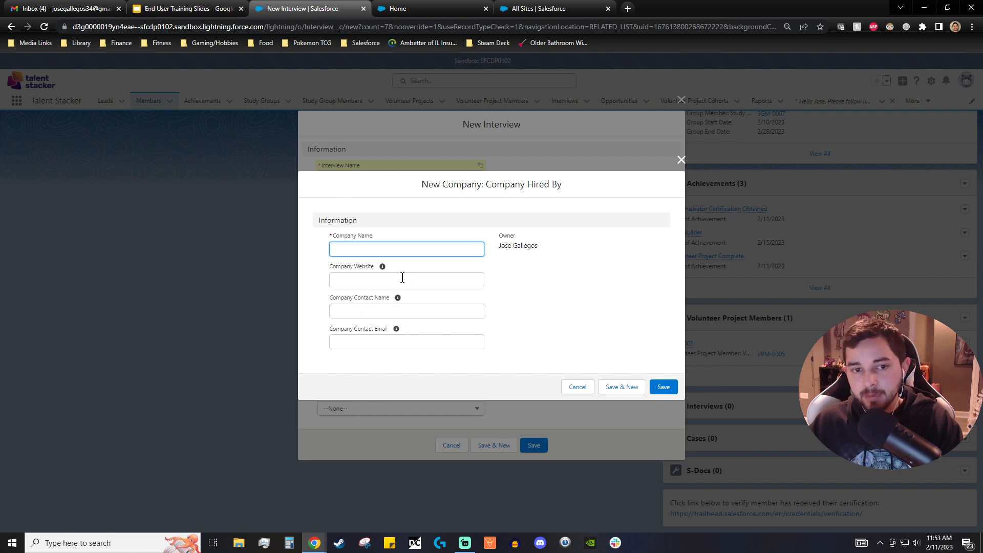
{"action": "left_click", "coordinate": [681, 160]}
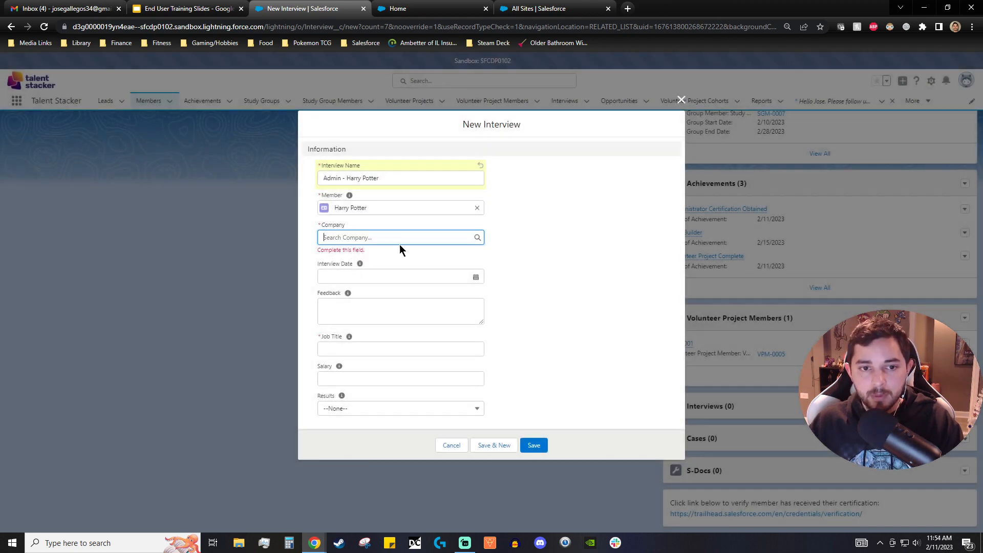
- Set the interview's company to Hogwarts and its interview date to 2/11/2023
{"action": "left_click", "coordinate": [374, 237]}
{"action": "left_click", "coordinate": [384, 271]}
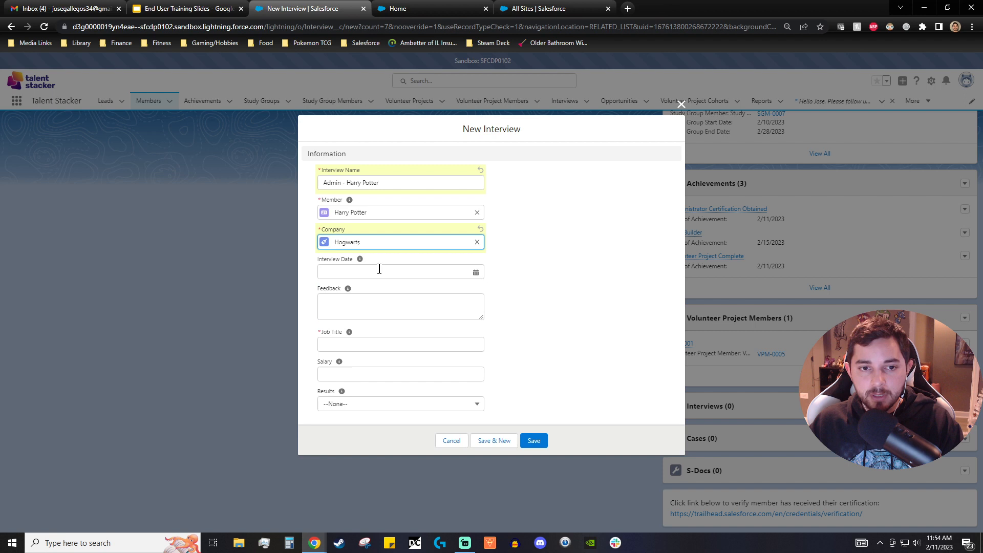
{"action": "left_click", "coordinate": [450, 272]}
{"action": "left_click", "coordinate": [474, 342]}
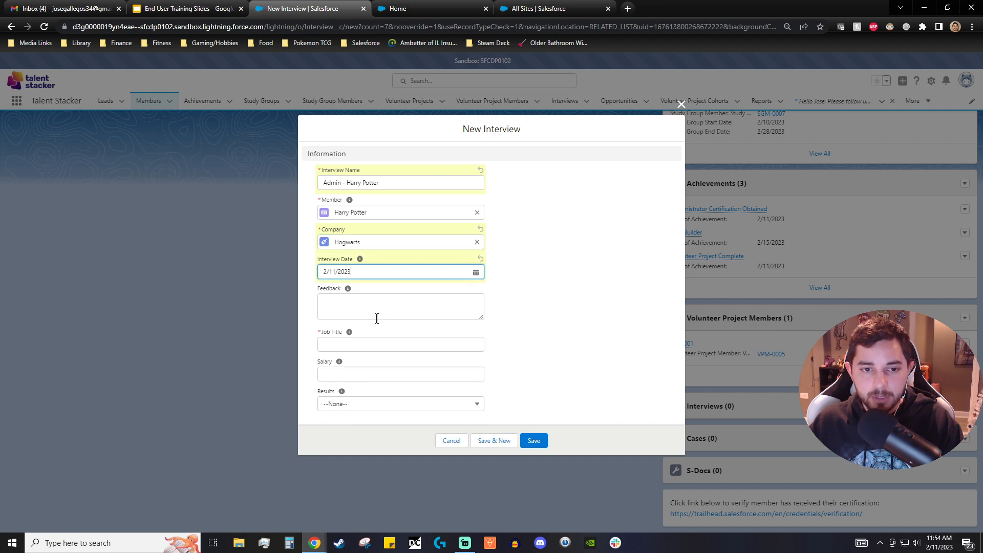
- Enter Administrator as the job title and $70,000 as the salary
{"action": "left_click", "coordinate": [359, 343]}
{"action": "type", "text": "A"}
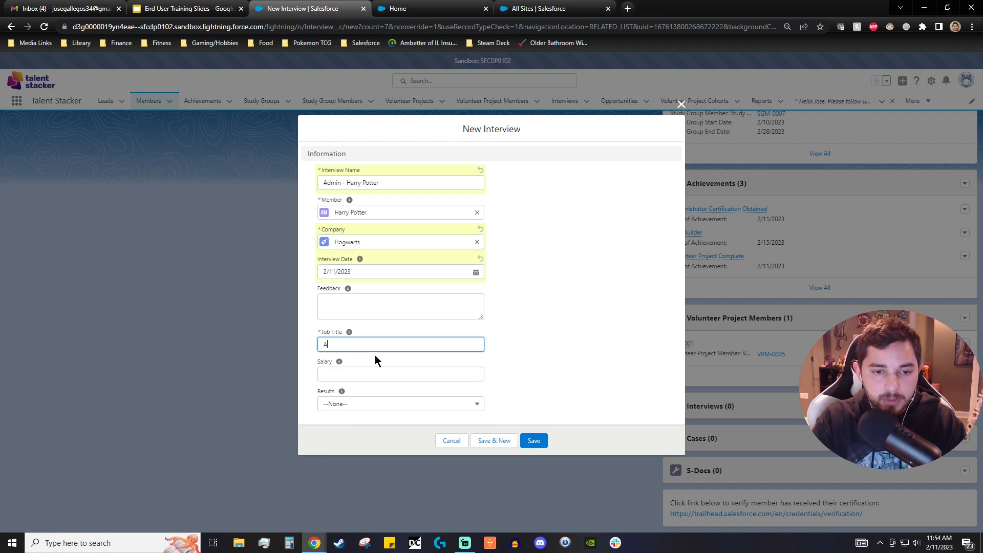
{"action": "type", "text": "dministrator"}
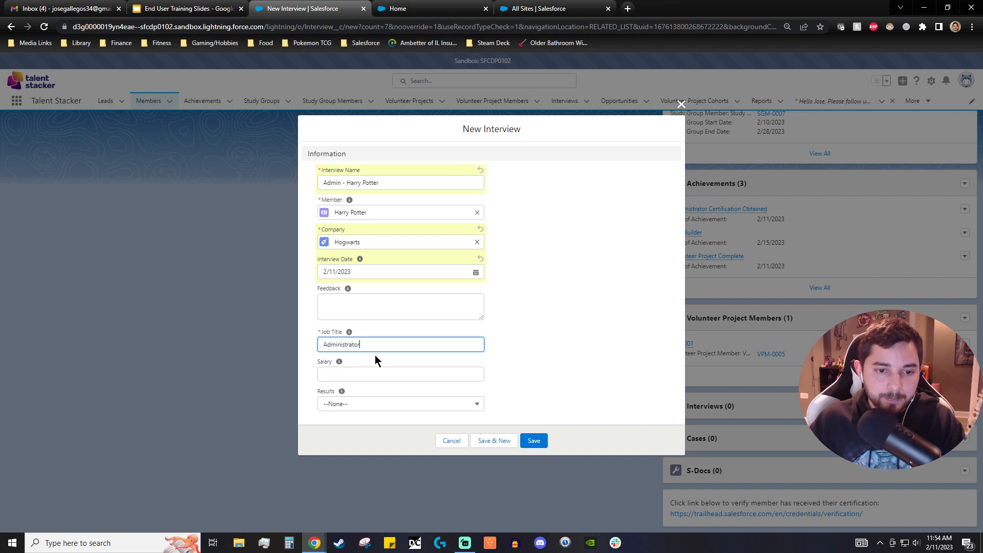
{"action": "left_click", "coordinate": [371, 371]}
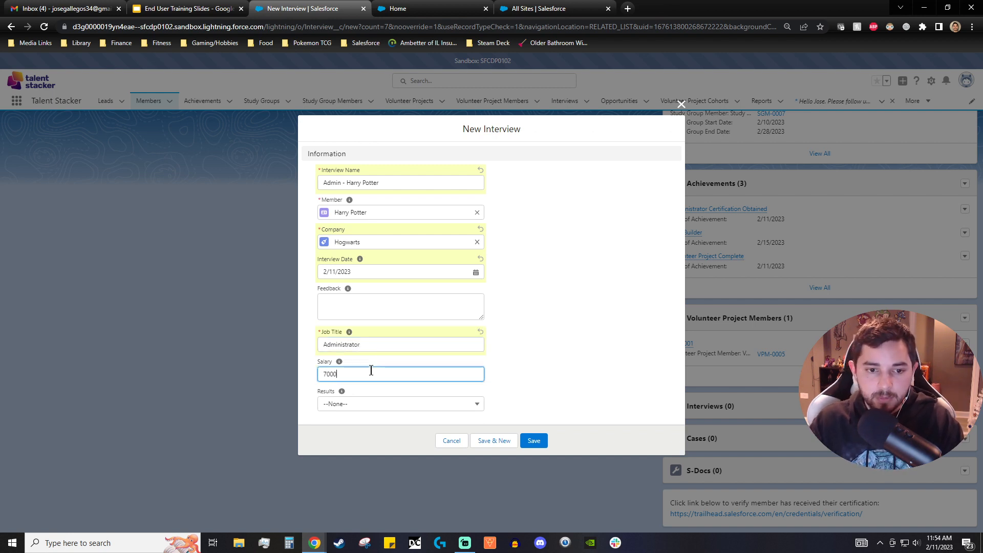
- Set the interview result to Offer Accepted, add brief feedback, and save the interview
{"action": "left_click", "coordinate": [377, 404]}
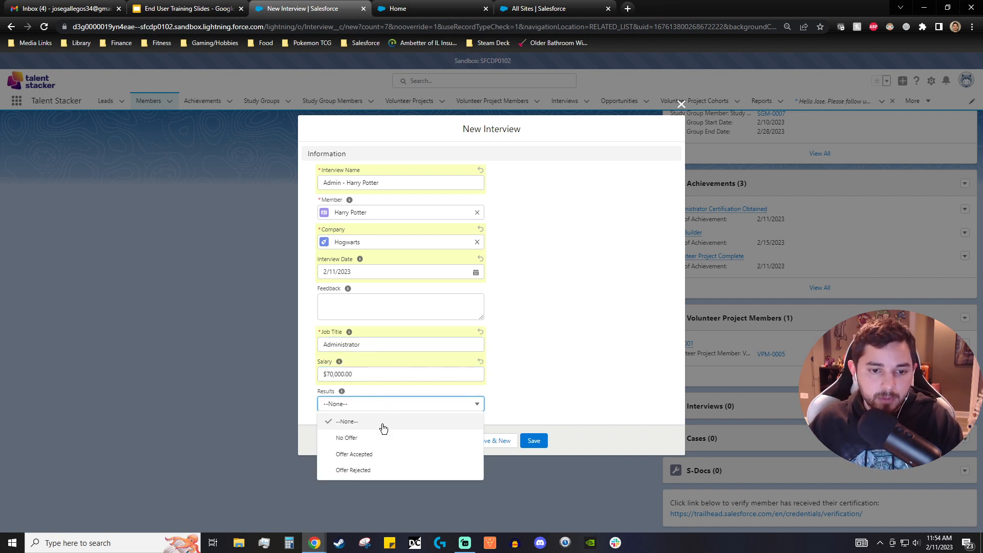
{"action": "left_click", "coordinate": [384, 455]}
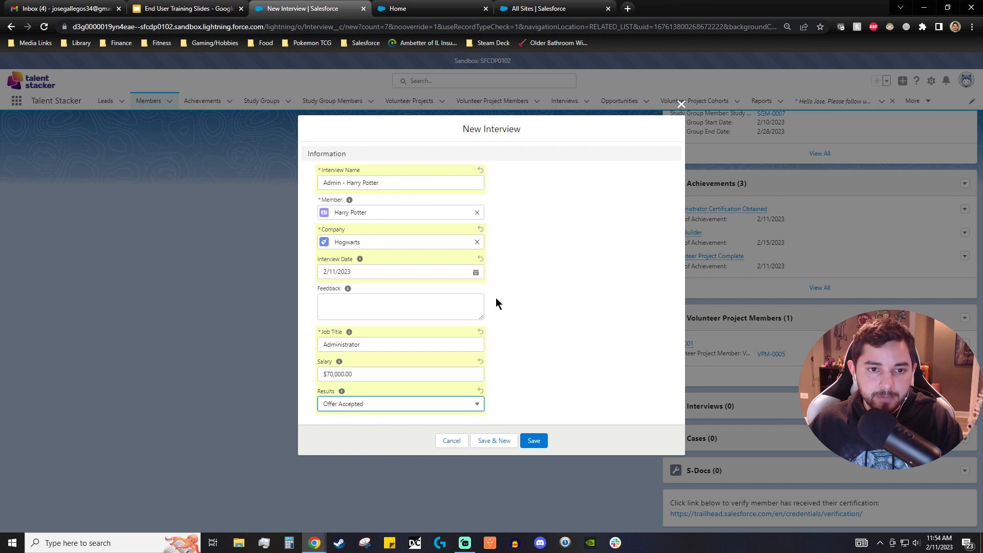
{"action": "left_click", "coordinate": [406, 313]}
{"action": "type", "text": "Great"}
{"action": "left_click", "coordinate": [544, 439]}
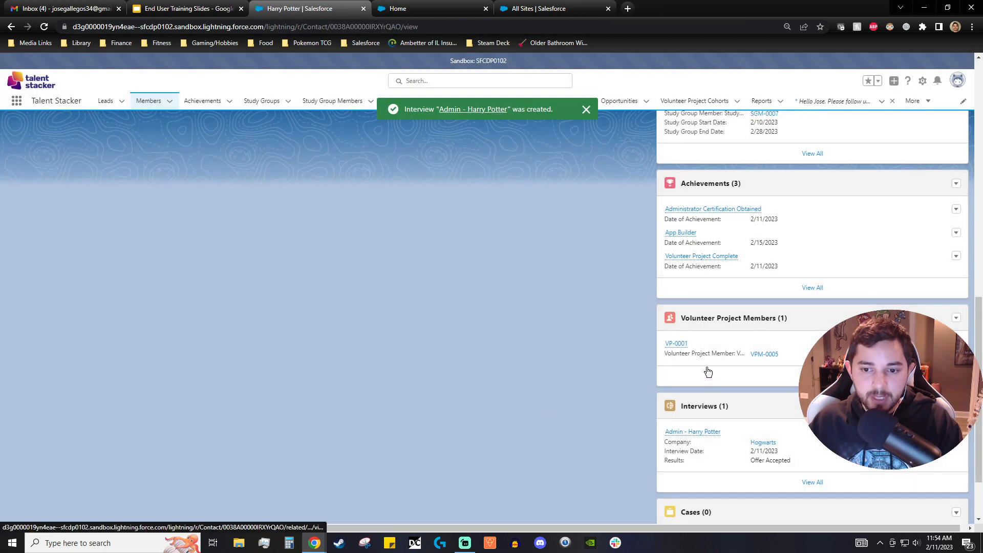
- Expand the member's Contact Details and set the Current Company to Hogwarts
{"action": "scroll", "coordinate": [716, 408], "scroll_direction": "down", "scroll_amount": 1}
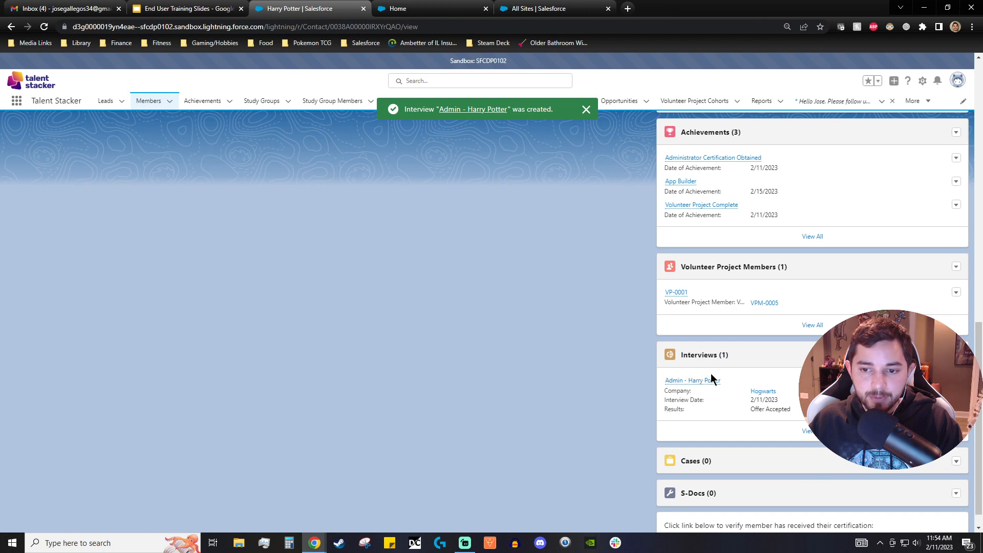
{"action": "scroll", "coordinate": [602, 406], "scroll_direction": "up", "scroll_amount": 1}
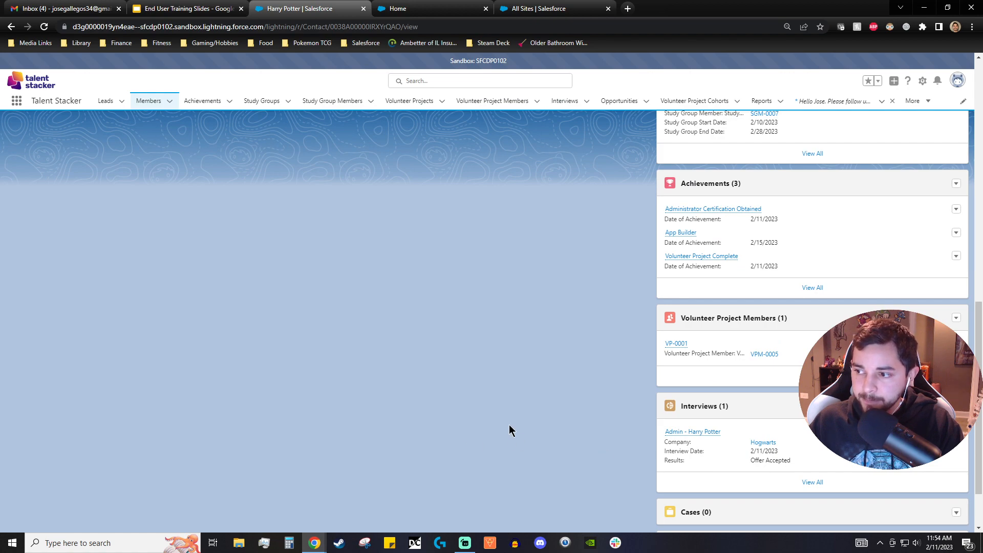
{"action": "scroll", "coordinate": [510, 425], "scroll_direction": "up", "scroll_amount": 15}
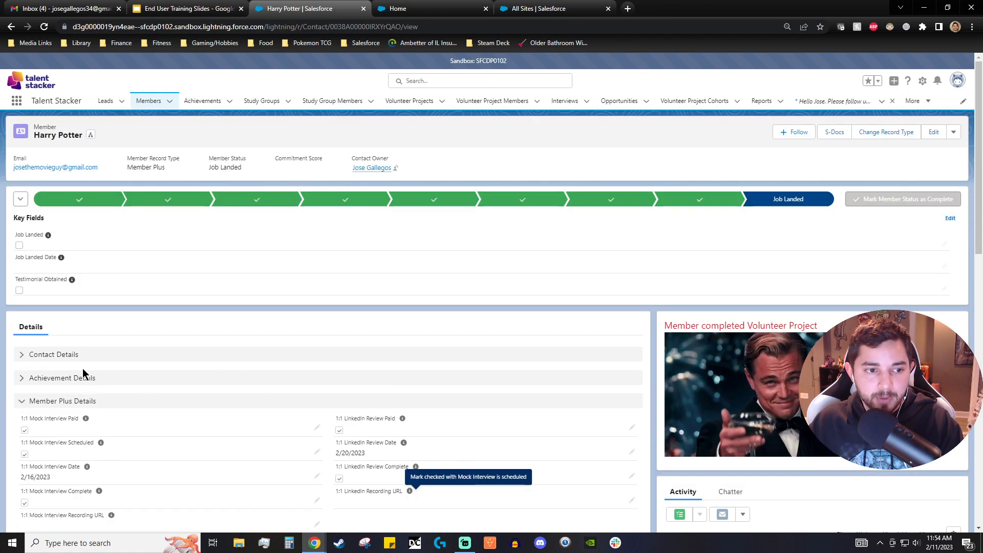
{"action": "scroll", "coordinate": [85, 373], "scroll_direction": "down", "scroll_amount": 2}
{"action": "left_click", "coordinate": [19, 253]}
{"action": "scroll", "coordinate": [77, 348], "scroll_direction": "down", "scroll_amount": 1}
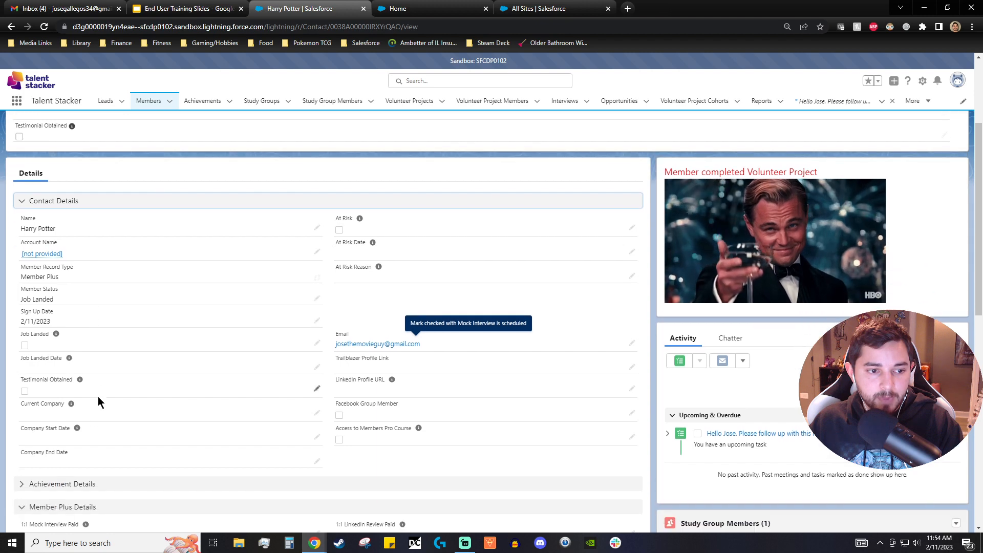
{"action": "left_click", "coordinate": [317, 412]}
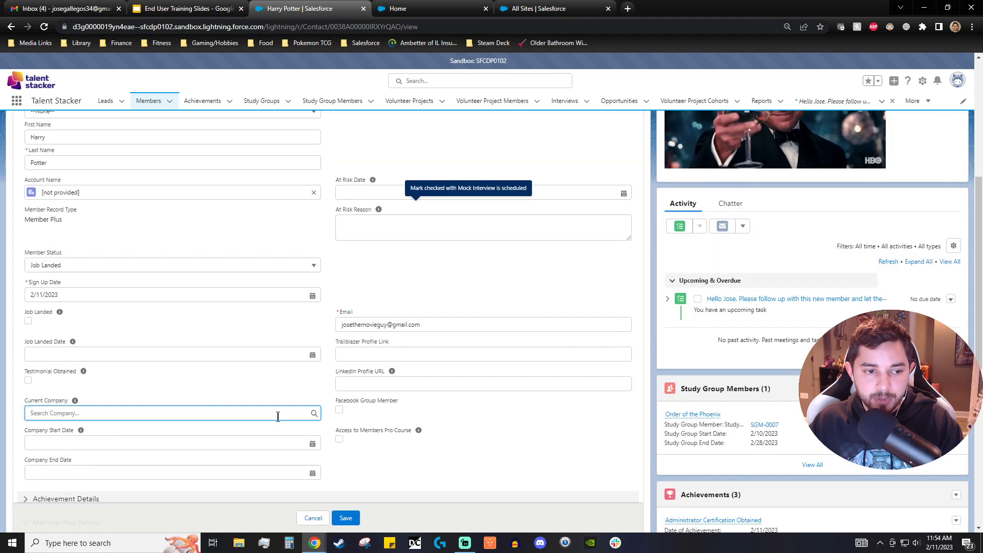
{"action": "left_click", "coordinate": [263, 415]}
{"action": "type", "text": "hog"}
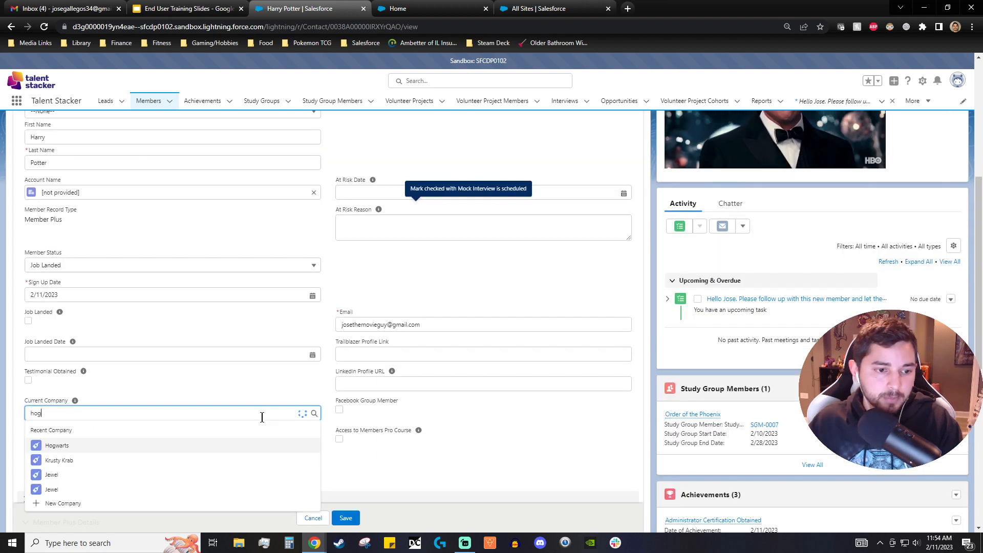
{"action": "left_click", "coordinate": [149, 443]}
{"action": "left_click", "coordinate": [154, 444]}
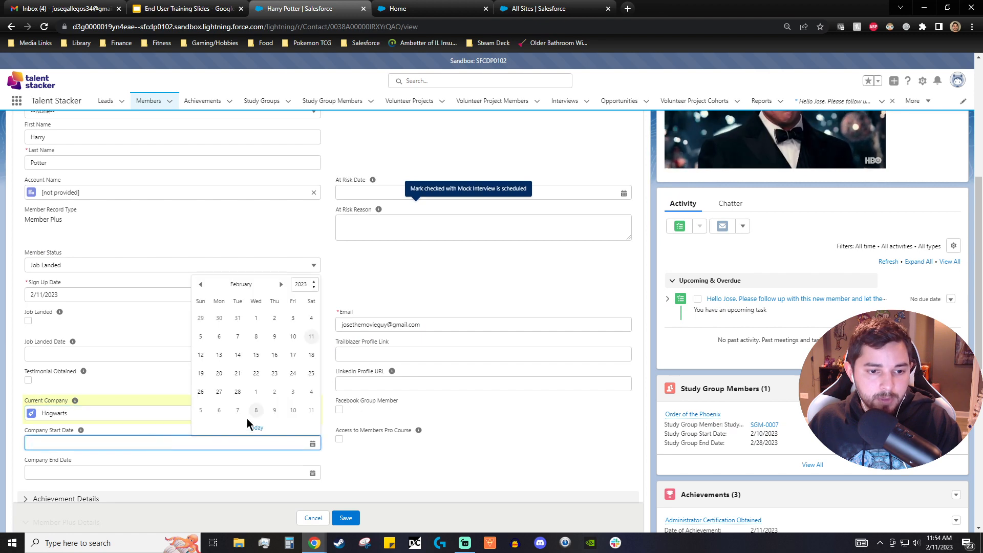
- Set the Company Start Date to 3/1/2023 and save the member record
{"action": "scroll", "coordinate": [501, 439], "scroll_direction": "down", "scroll_amount": 7}
{"action": "scroll", "coordinate": [512, 435], "scroll_direction": "up", "scroll_amount": 7}
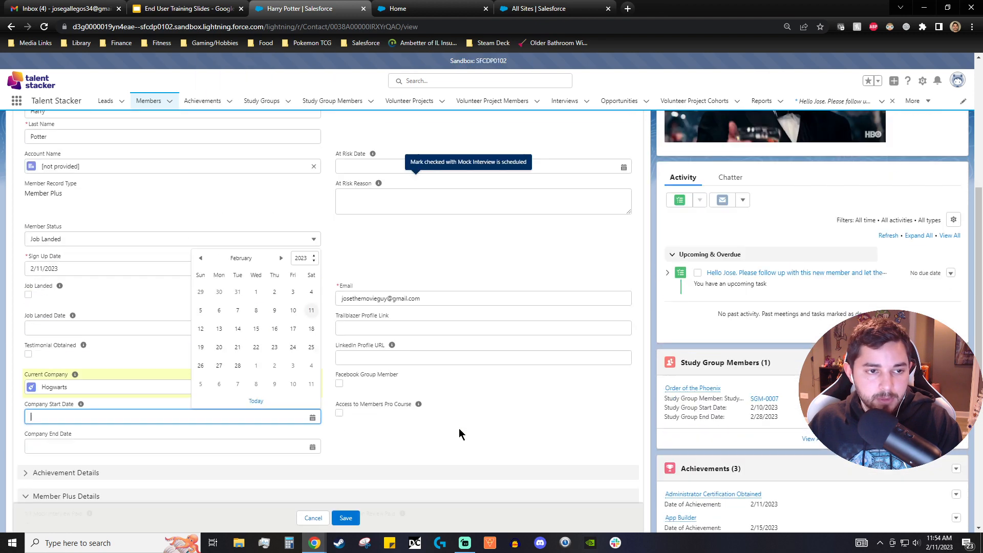
{"action": "scroll", "coordinate": [459, 434], "scroll_direction": "up", "scroll_amount": 1}
{"action": "left_click", "coordinate": [256, 416]}
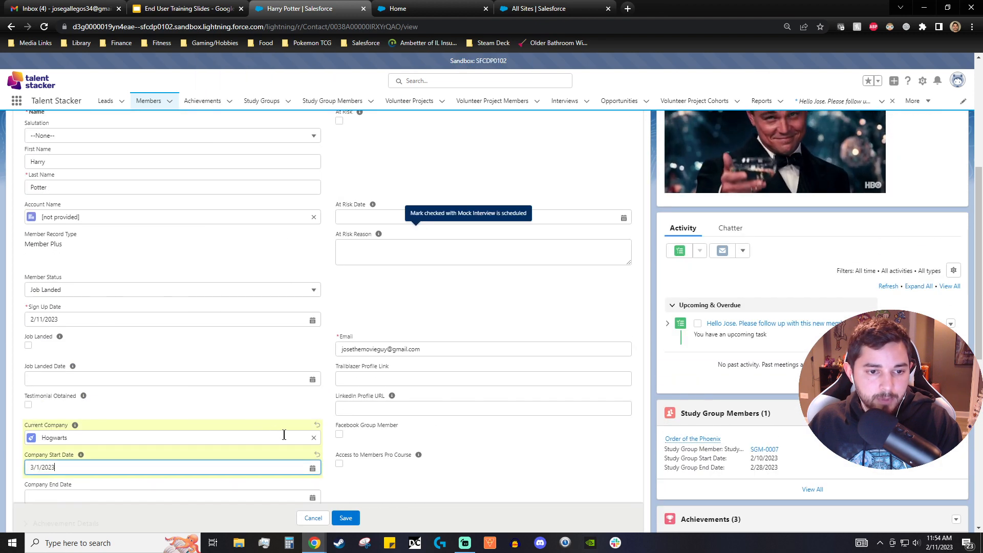
{"action": "scroll", "coordinate": [363, 495], "scroll_direction": "down", "scroll_amount": 2}
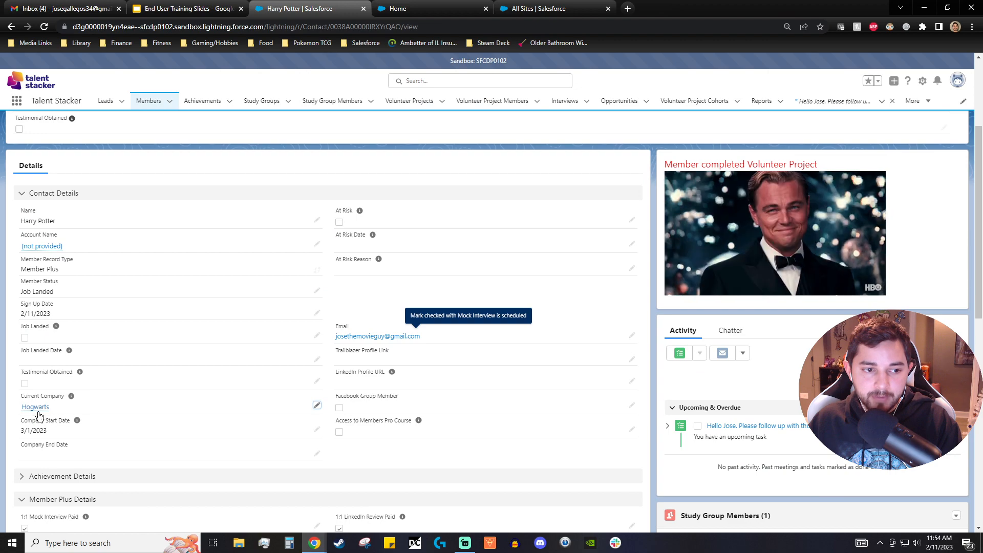
- Open the Hogwarts company record from the member's Current Company
{"action": "scroll", "coordinate": [369, 463], "scroll_direction": "down", "scroll_amount": 10}
{"action": "scroll", "coordinate": [397, 472], "scroll_direction": "up", "scroll_amount": 5}
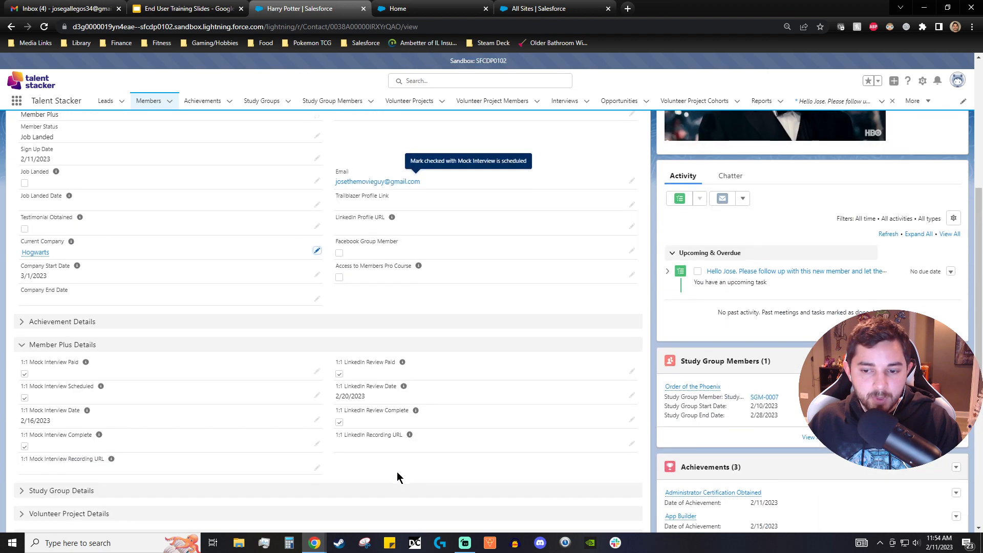
{"action": "scroll", "coordinate": [398, 472], "scroll_direction": "up", "scroll_amount": 4}
{"action": "scroll", "coordinate": [137, 481], "scroll_direction": "down", "scroll_amount": 1}
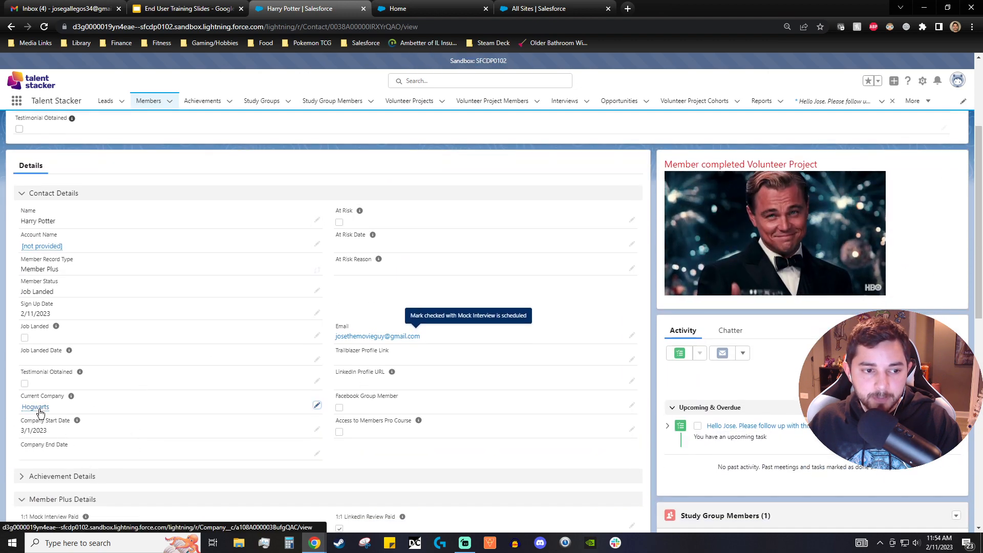
{"action": "left_click", "coordinate": [35, 408]}
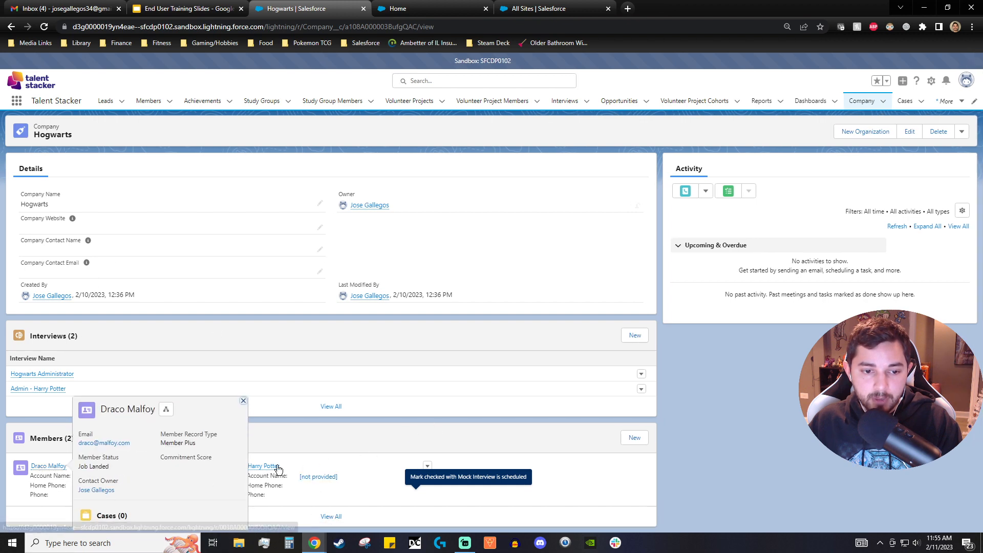
- Return to the member record and mark Job Landed with a Job Landed Date of 2/20/2023
{"action": "left_click", "coordinate": [10, 27]}
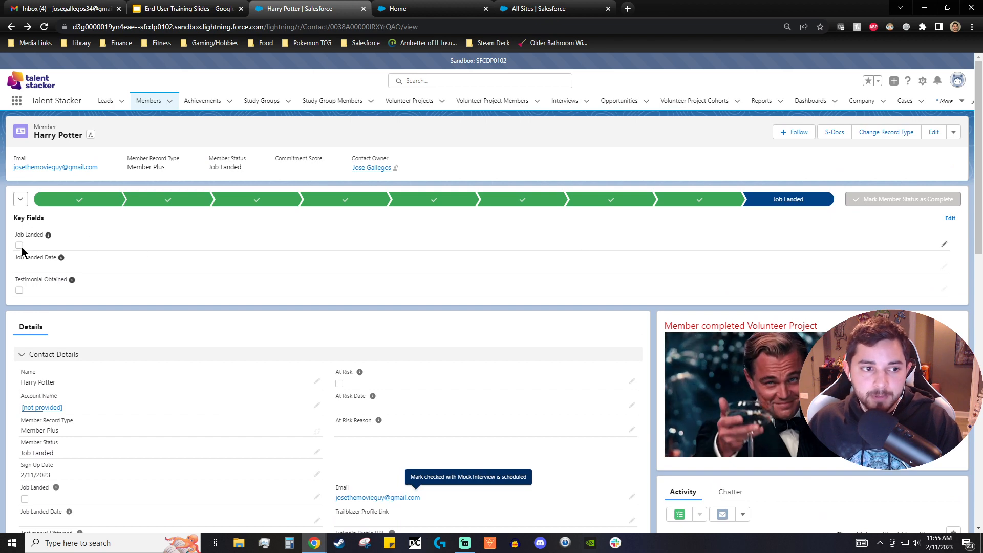
{"action": "left_click", "coordinate": [944, 249]}
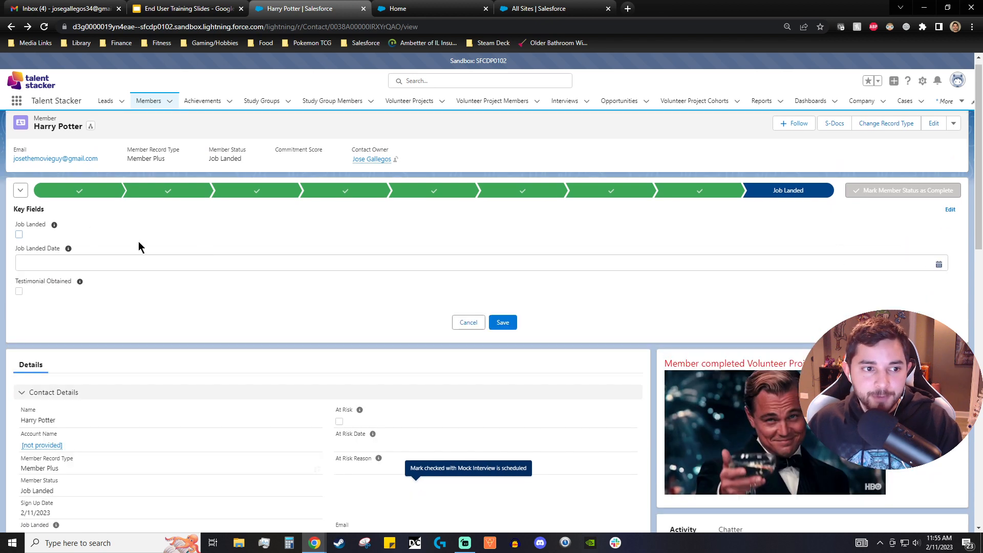
{"action": "left_click", "coordinate": [19, 234]}
{"action": "left_click", "coordinate": [20, 263]}
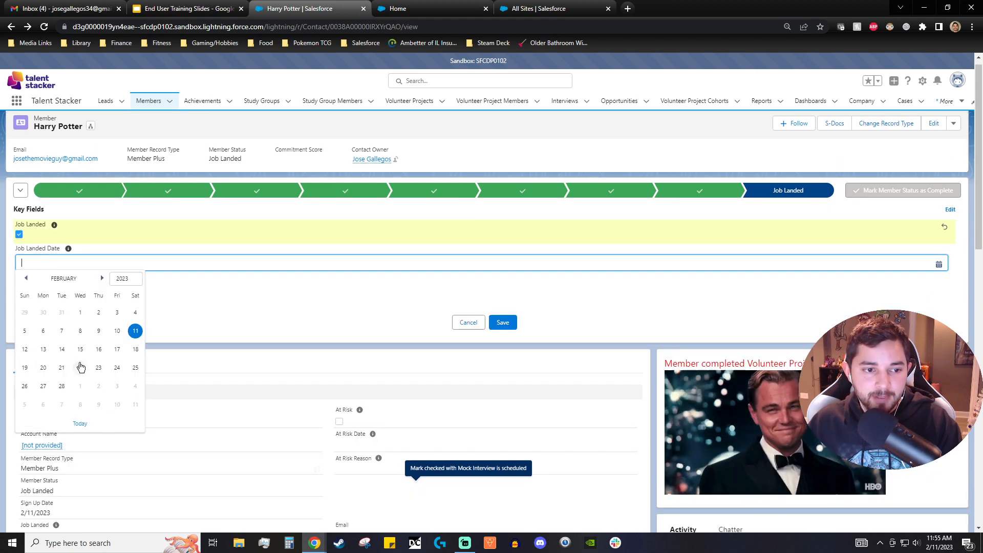
{"action": "left_click", "coordinate": [43, 368]}
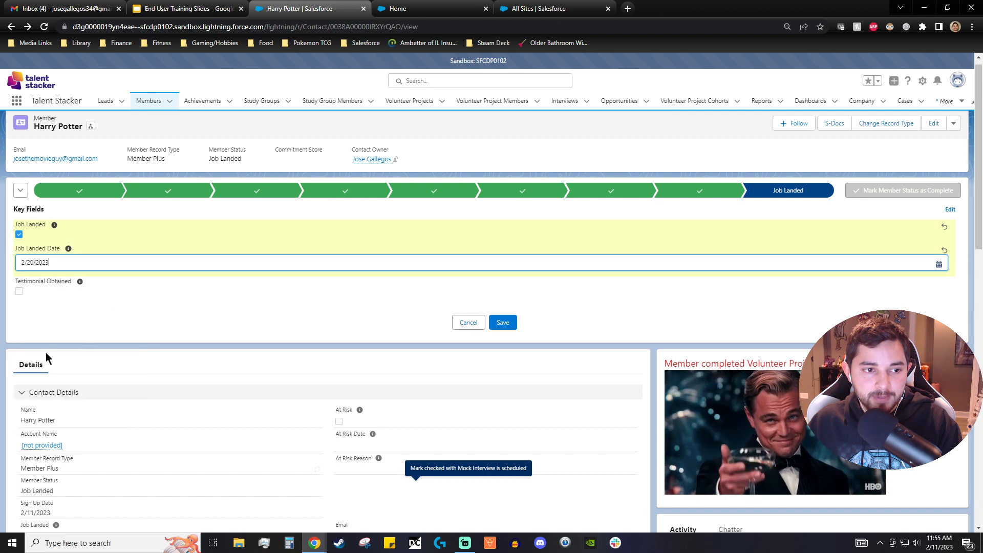
- Check Testimonial Obtained and save the member's key fields
{"action": "left_click", "coordinate": [19, 293]}
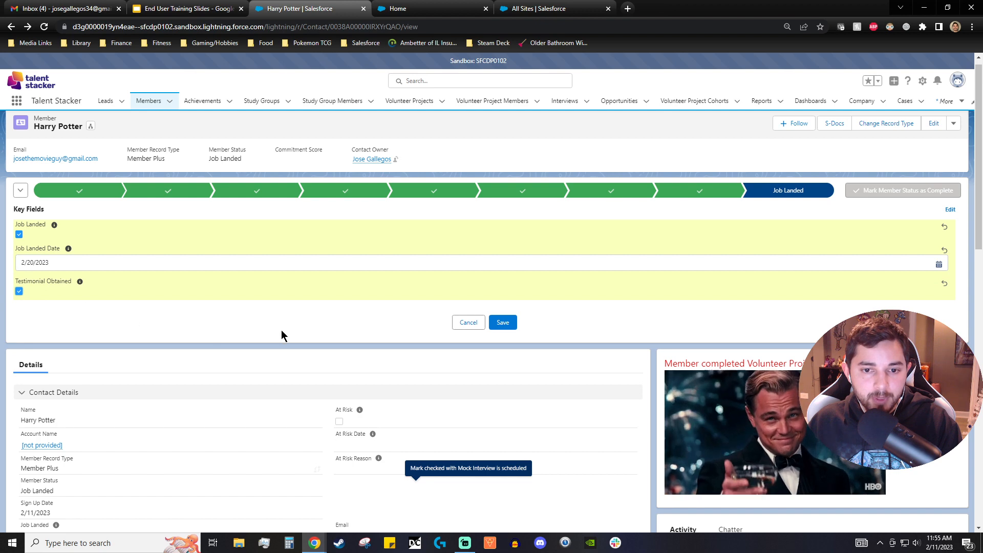
{"action": "left_click", "coordinate": [512, 324]}
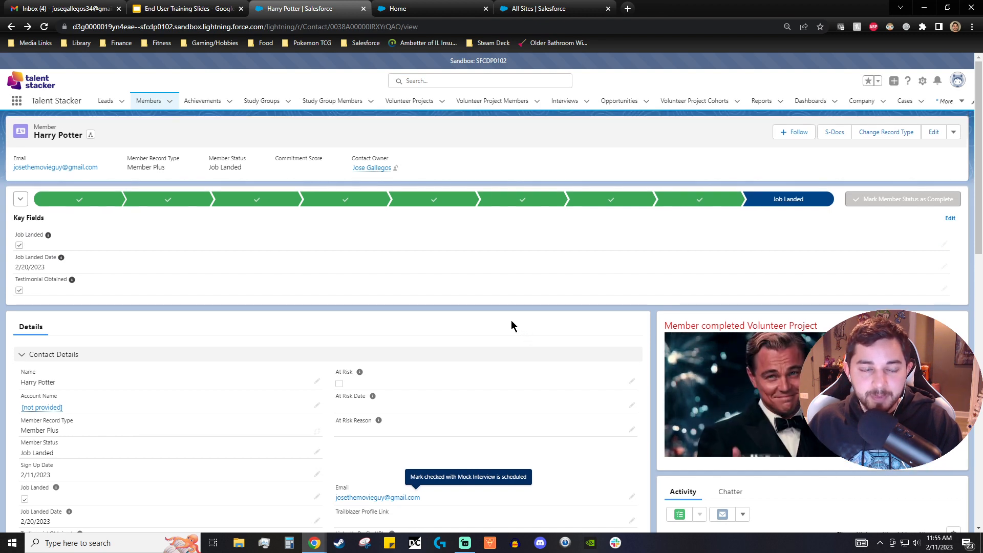
- Review the updated member record and the community site's support email address text
{"action": "scroll", "coordinate": [441, 309], "scroll_direction": "down", "scroll_amount": 4}
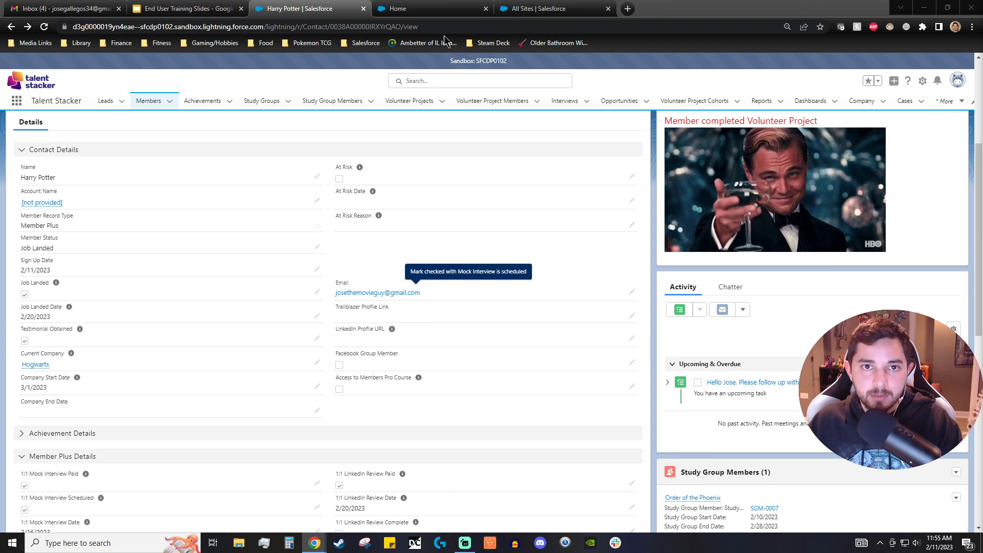
{"action": "scroll", "coordinate": [504, 204], "scroll_direction": "up", "scroll_amount": 3}
{"action": "scroll", "coordinate": [504, 203], "scroll_direction": "down", "scroll_amount": 10}
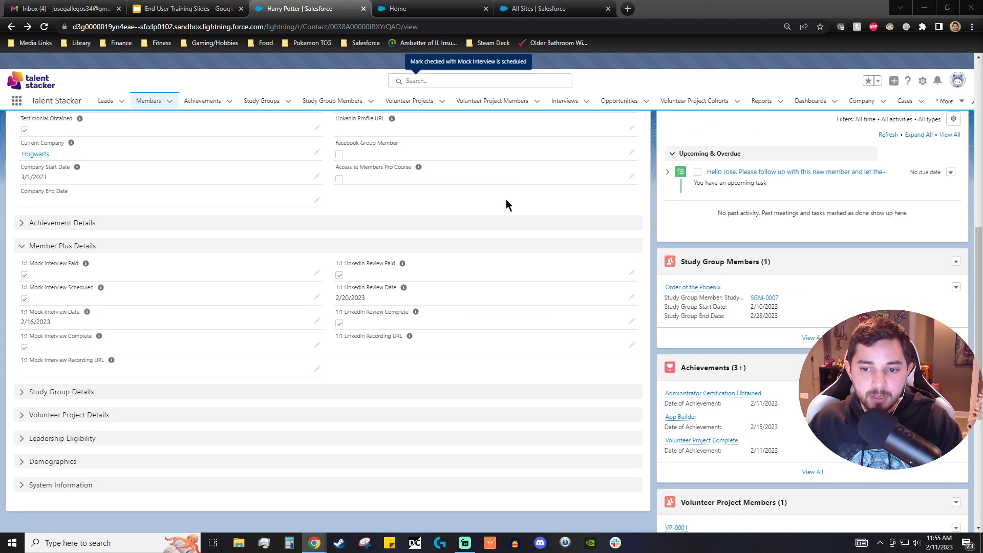
{"action": "scroll", "coordinate": [508, 204], "scroll_direction": "up", "scroll_amount": 8}
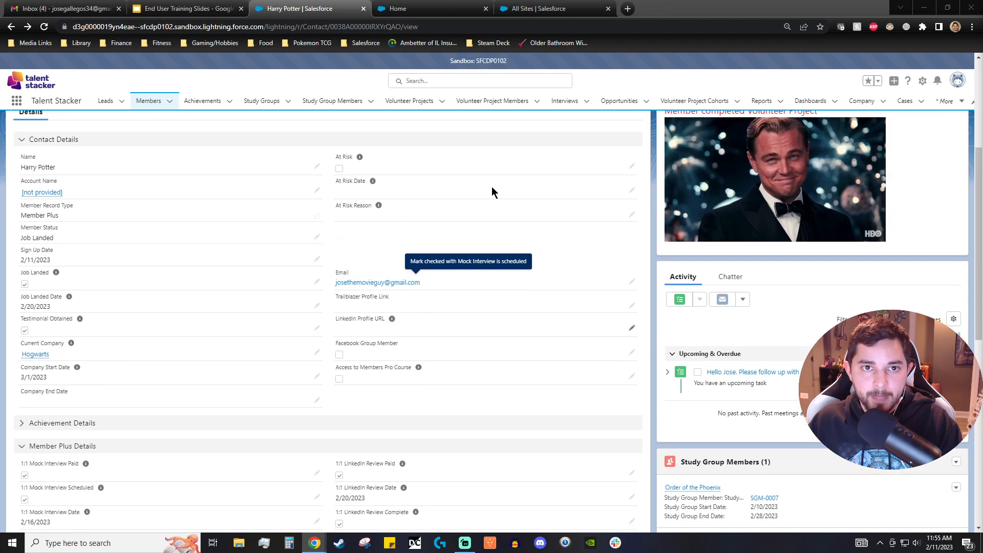
{"action": "left_click", "coordinate": [402, 6]}
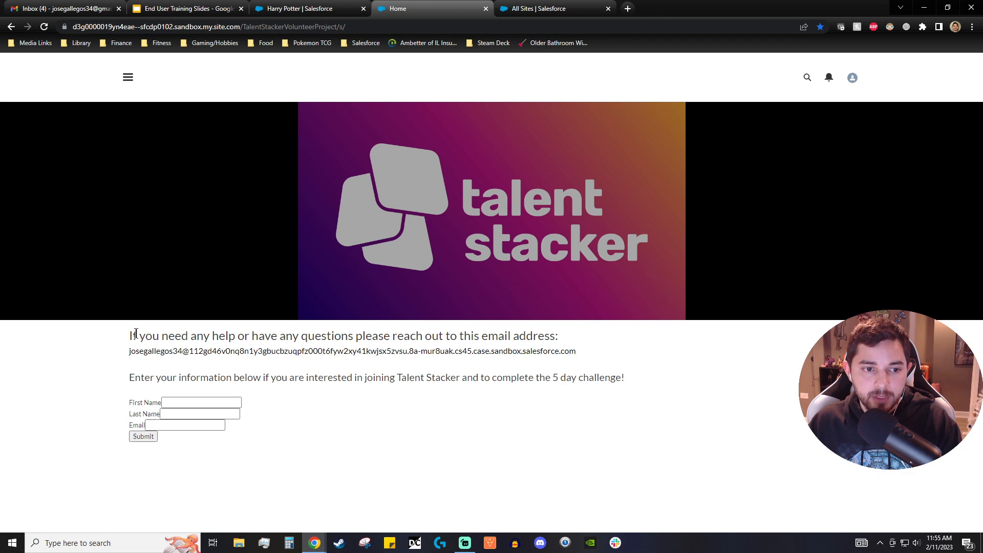
{"action": "left_click_drag", "start_coordinate": [204, 337], "coordinate": [493, 333]}
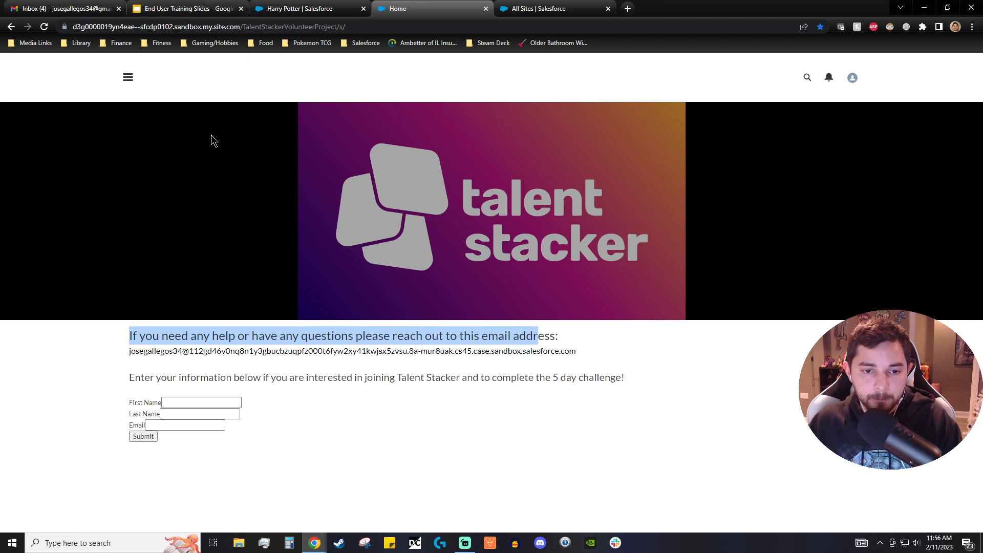
{"action": "left_click", "coordinate": [302, 9]}
{"action": "scroll", "coordinate": [641, 368], "scroll_direction": "down", "scroll_amount": 7}
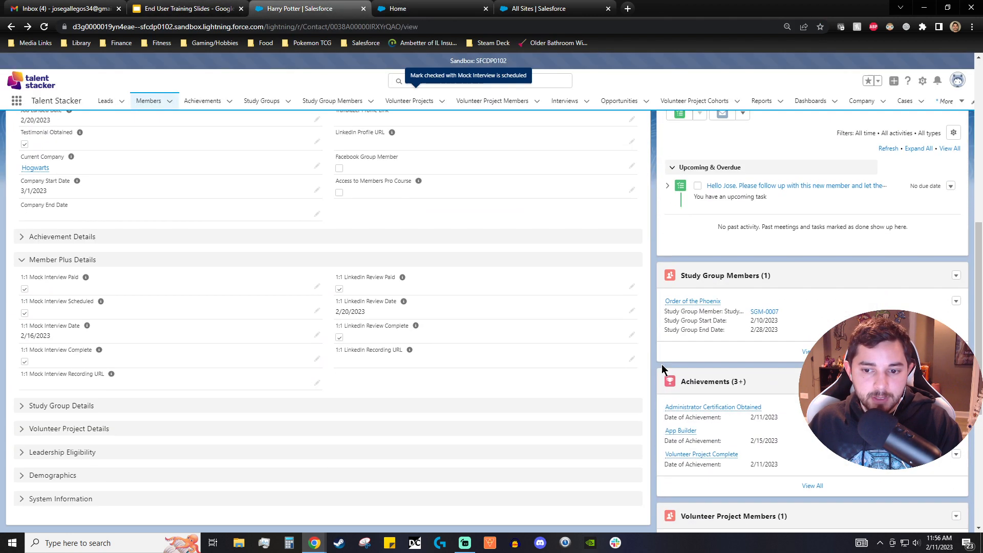
{"action": "scroll", "coordinate": [665, 367], "scroll_direction": "down", "scroll_amount": 5}
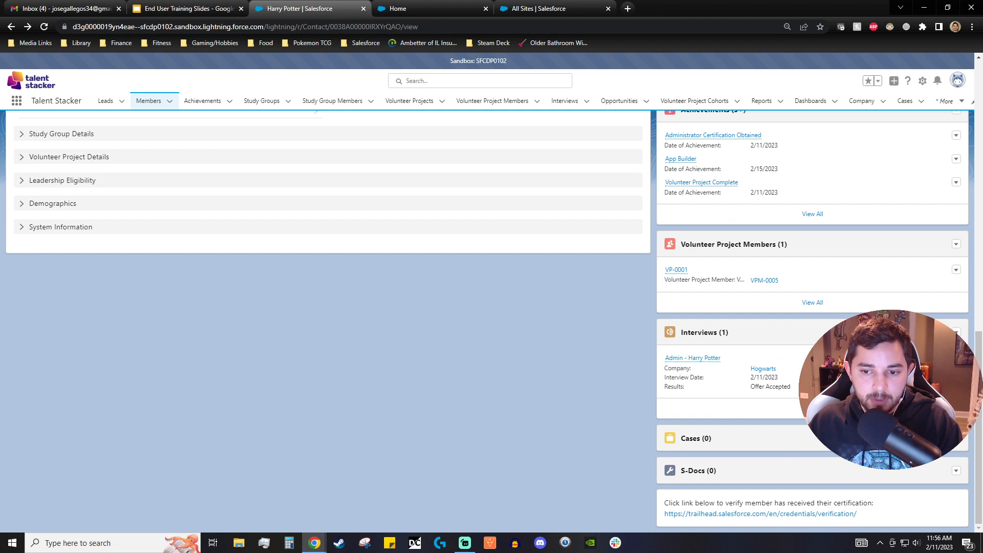
{"action": "scroll", "coordinate": [682, 386], "scroll_direction": "up", "scroll_amount": 12}
- Switch to the member's Gmail account inbox and start a new message
{"action": "key", "text": "ctrl+1"}
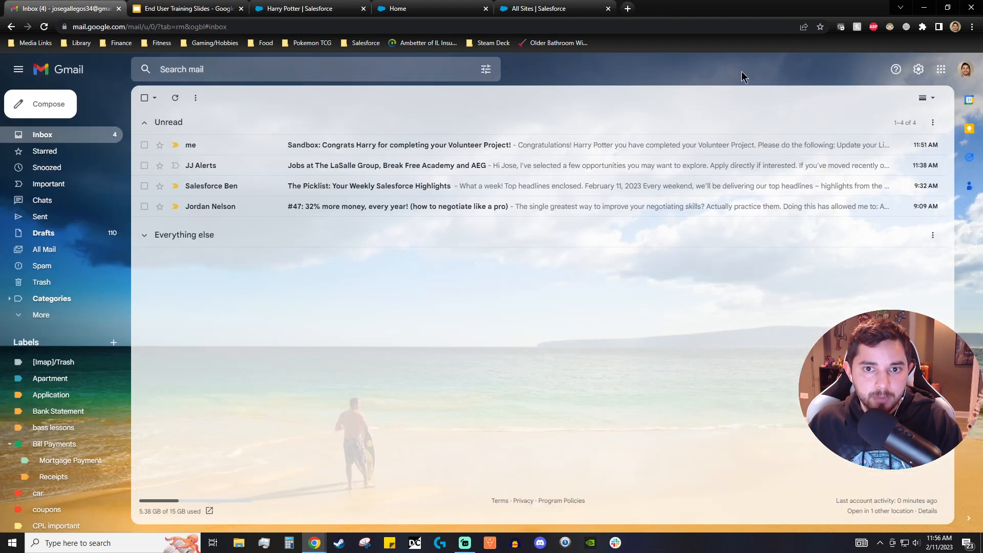
{"action": "left_click", "coordinate": [964, 72]}
{"action": "left_click", "coordinate": [881, 180]}
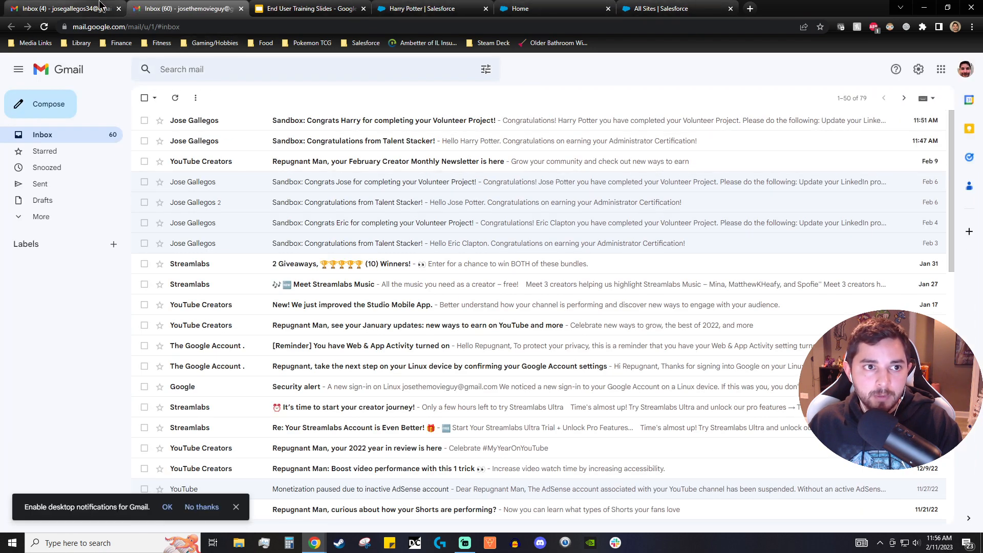
{"action": "left_click", "coordinate": [49, 104]}
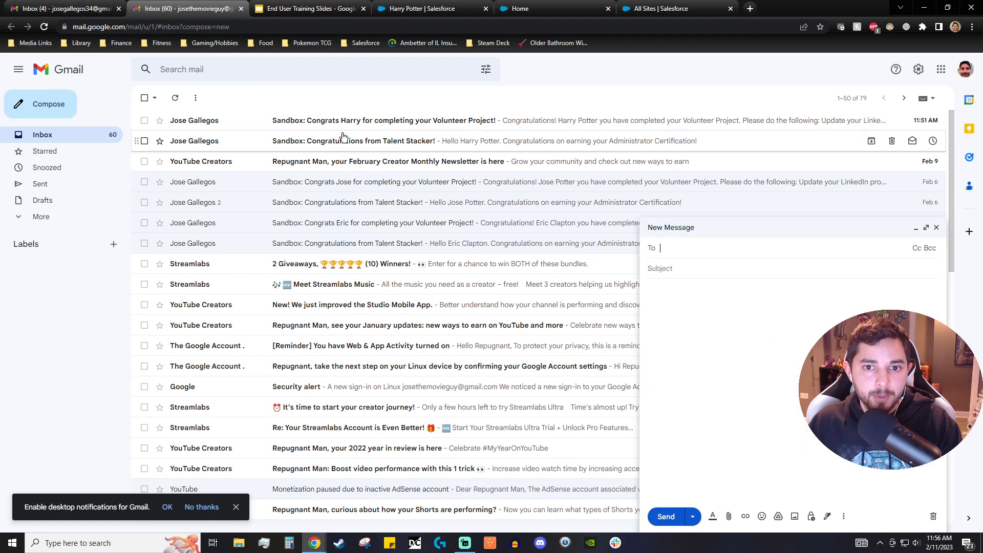
- Copy the community site's support email address and send it a message with subject and body 'Test case'
{"action": "left_click", "coordinate": [544, 10]}
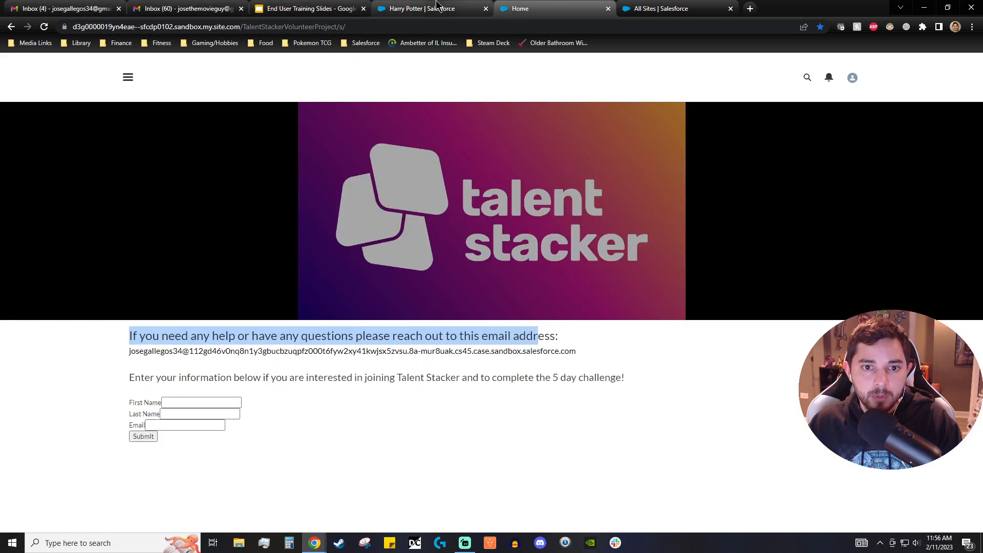
{"action": "left_click_drag", "start_coordinate": [580, 353], "coordinate": [132, 358]}
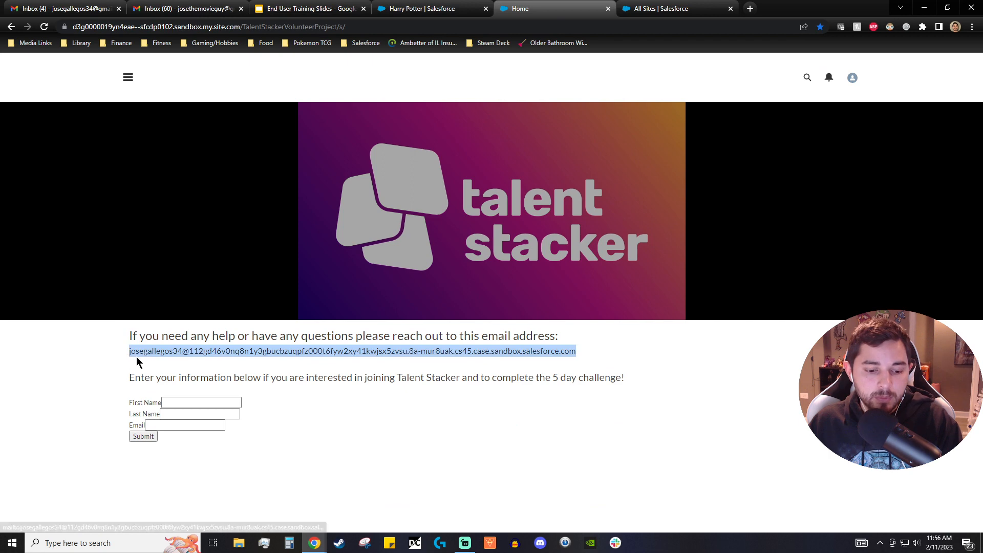
{"action": "left_click", "coordinate": [194, 9]}
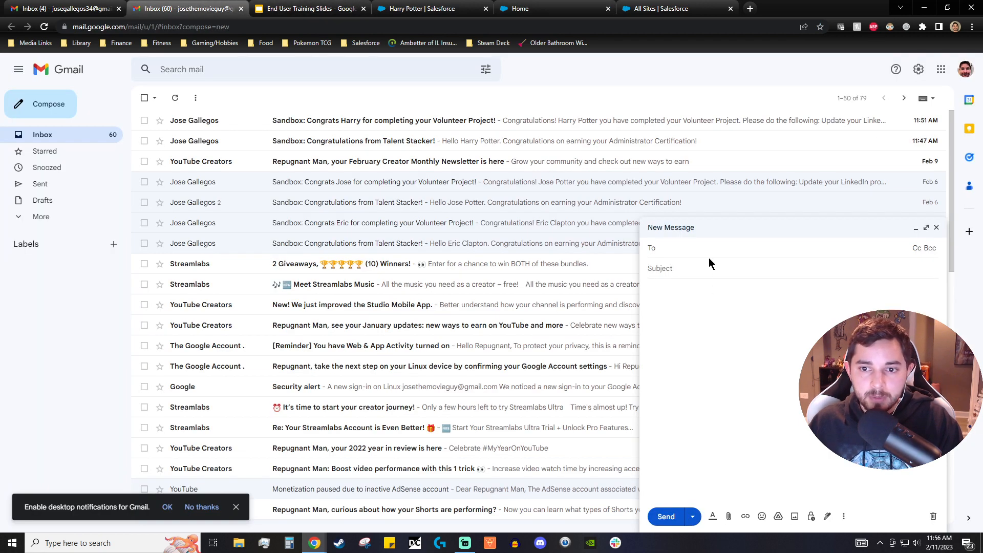
{"action": "key", "text": "ctrl+v"}
{"action": "type", "text": "T"}
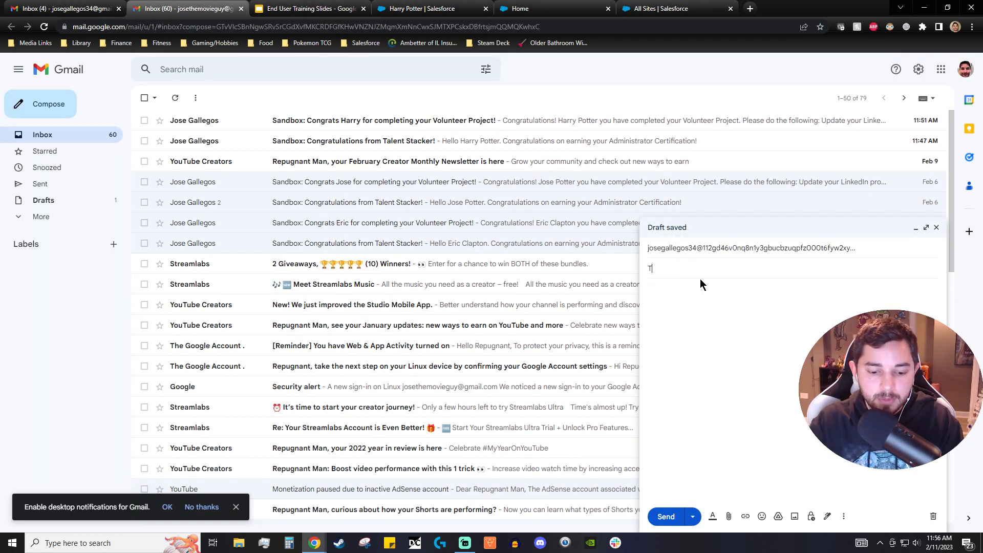
{"action": "type", "text": "est case"}
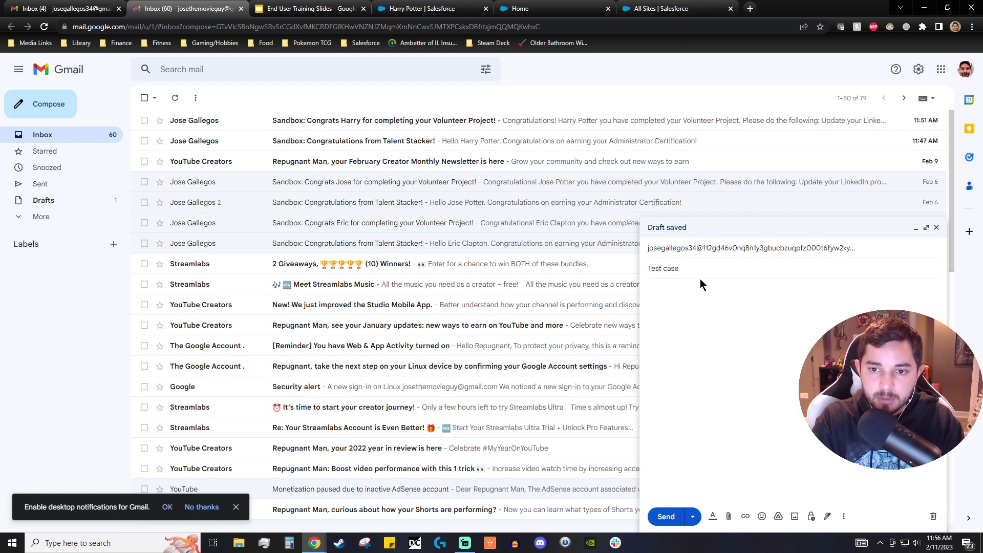
{"action": "key", "text": "Tab"}
{"action": "type", "text": "test cas"}
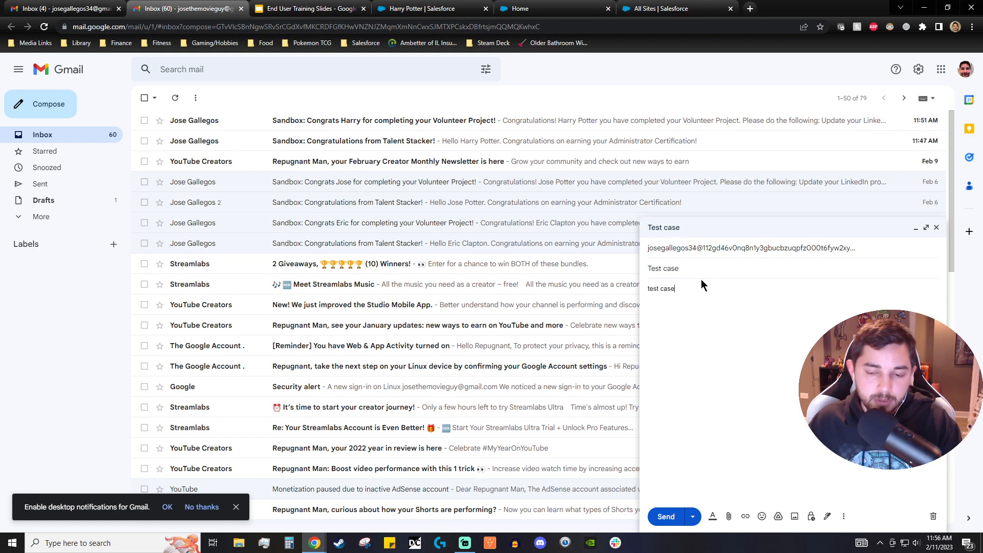
{"action": "left_click", "coordinate": [666, 517]}
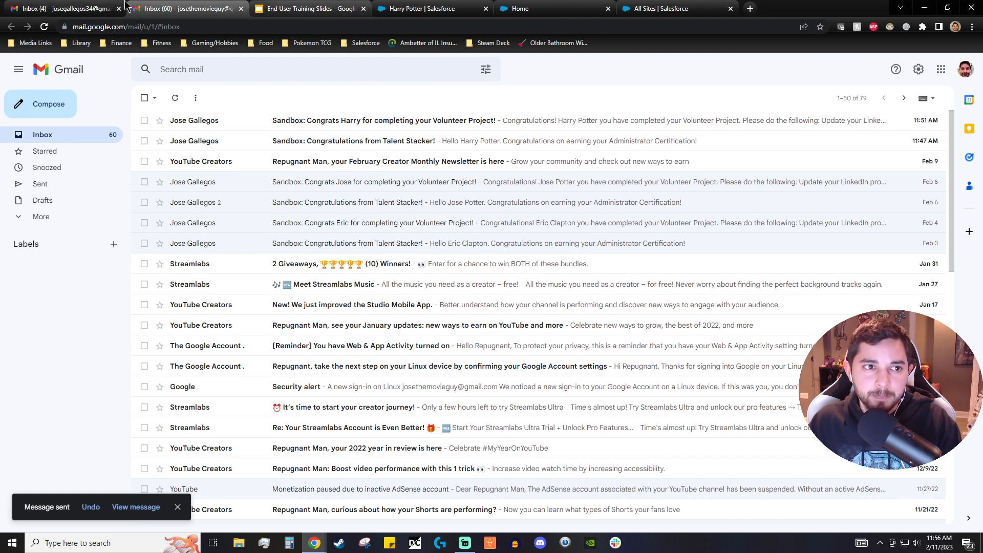
- Reload the member record and check its related Cases list
{"action": "left_click", "coordinate": [435, 8]}
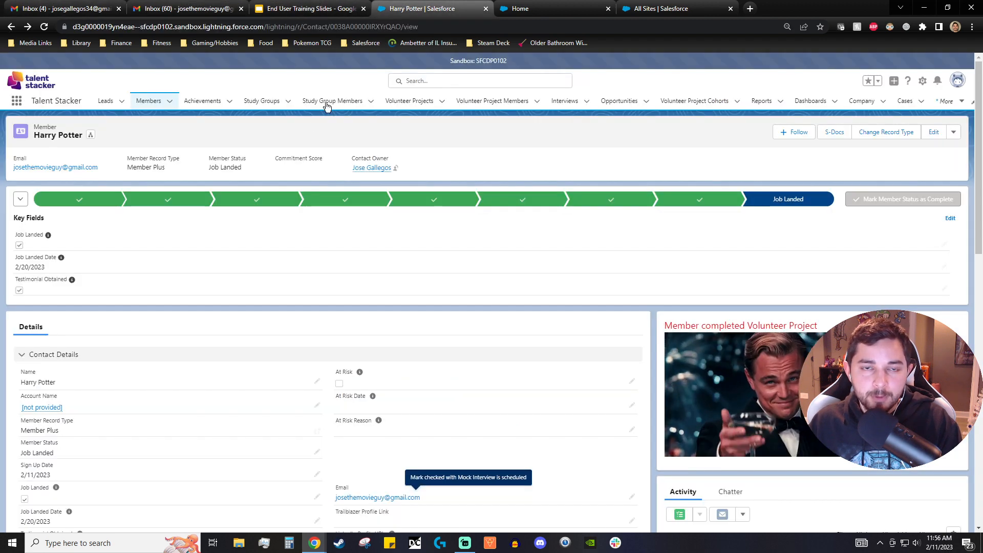
{"action": "scroll", "coordinate": [106, 127], "scroll_direction": "down", "scroll_amount": 1}
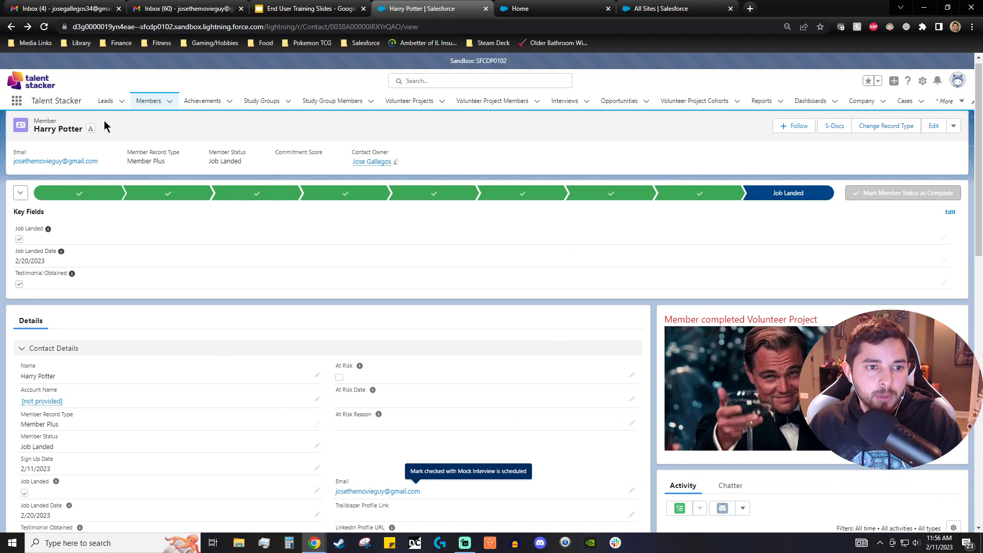
{"action": "scroll", "coordinate": [118, 128], "scroll_direction": "down", "scroll_amount": 5}
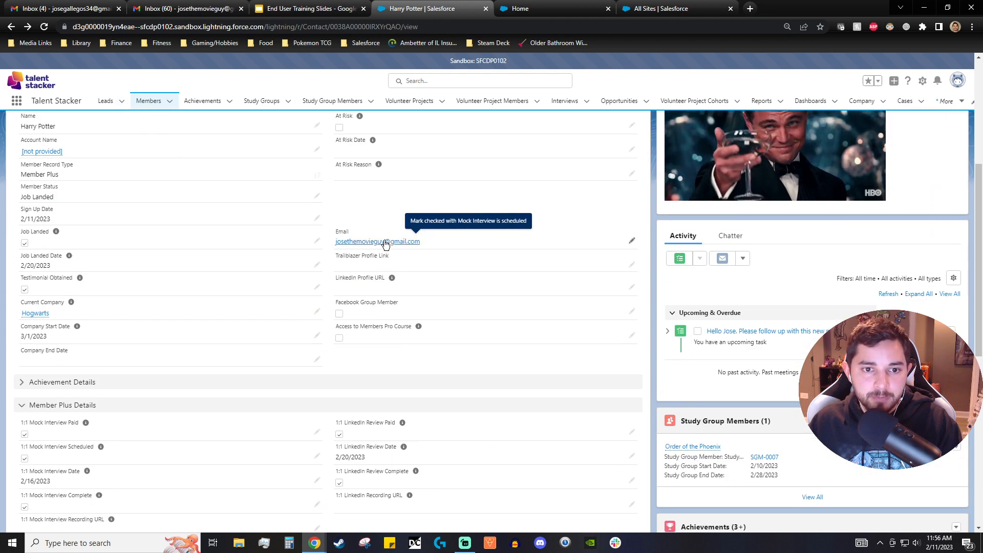
{"action": "scroll", "coordinate": [97, 110], "scroll_direction": "up", "scroll_amount": 1}
{"action": "left_click", "coordinate": [44, 27]}
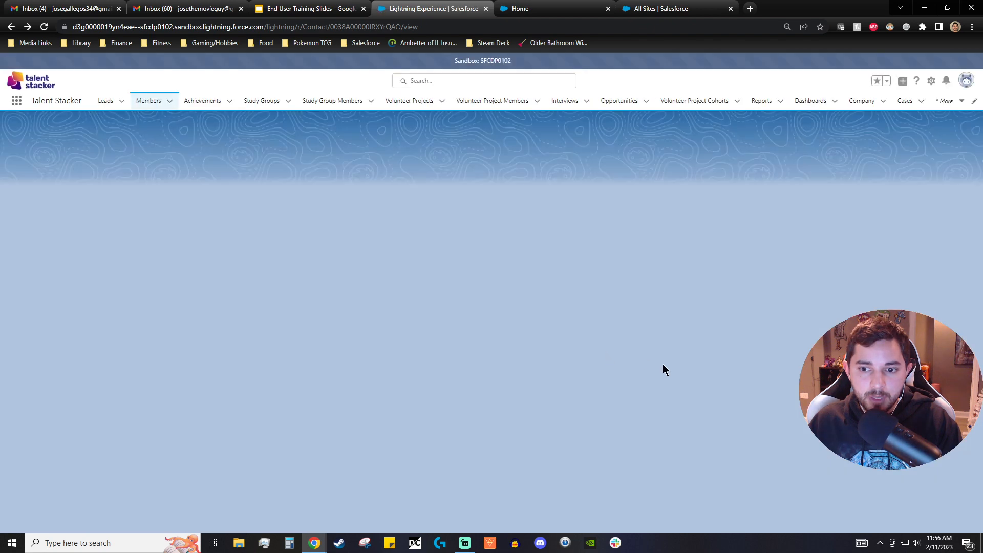
{"action": "scroll", "coordinate": [681, 367], "scroll_direction": "down", "scroll_amount": 5}
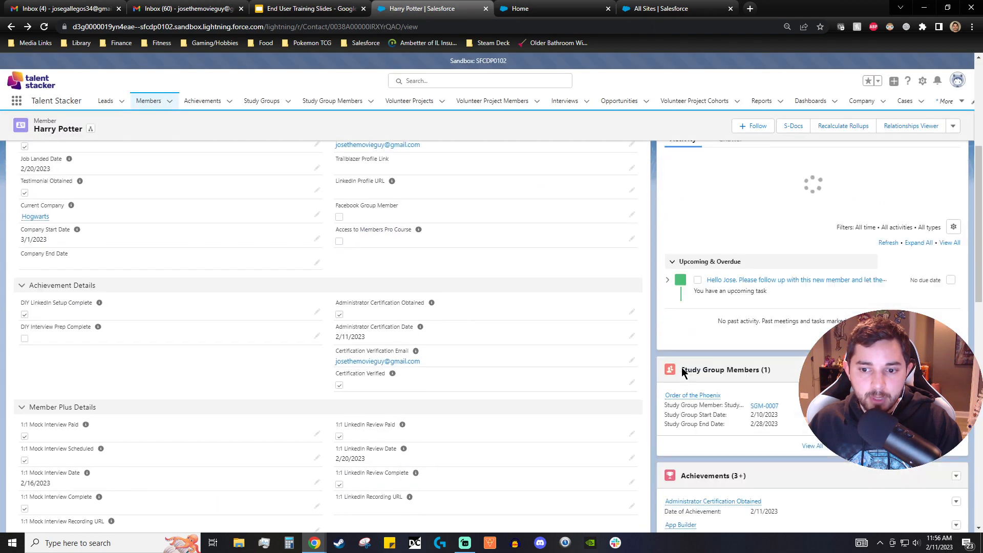
{"action": "scroll", "coordinate": [681, 368], "scroll_direction": "down", "scroll_amount": 7}
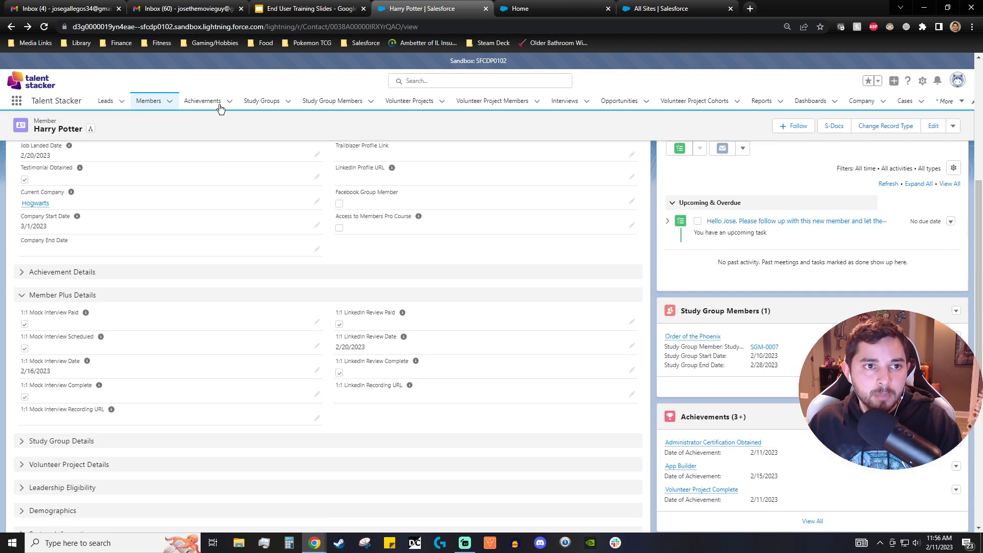
- Check the Gmail Sent folder and inbox for the test message
{"action": "left_click", "coordinate": [185, 9]}
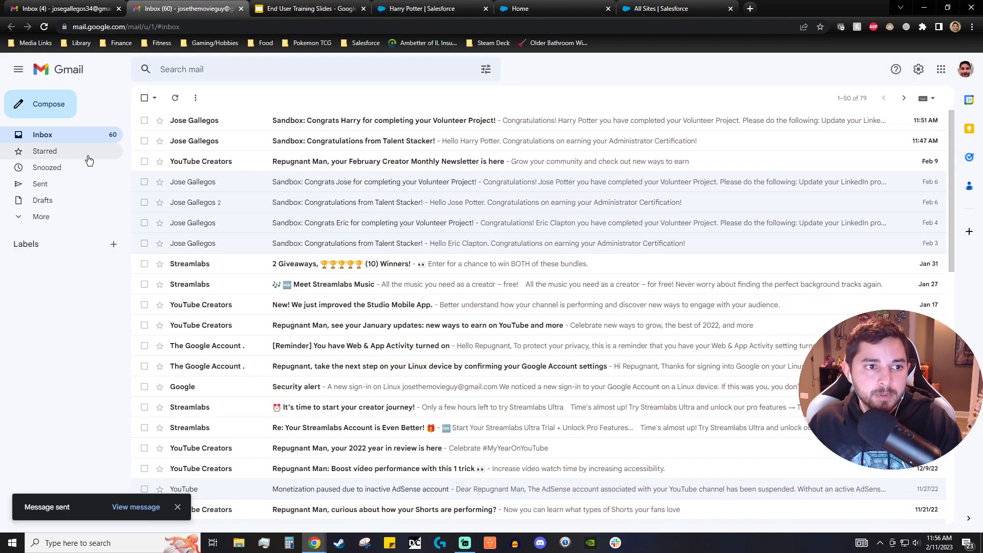
{"action": "left_click", "coordinate": [55, 186]}
{"action": "left_click", "coordinate": [58, 134]}
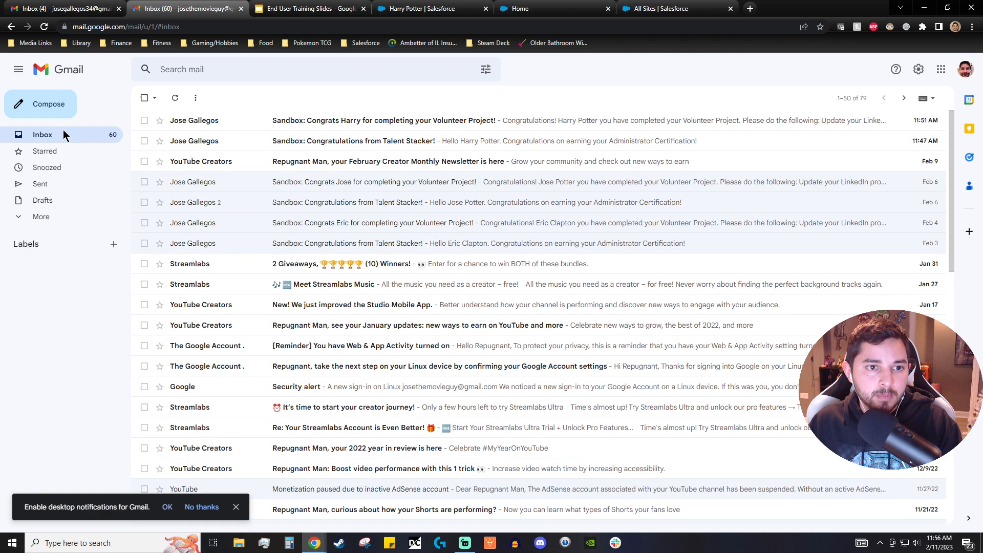
{"action": "left_click", "coordinate": [308, 9]}
{"action": "left_click", "coordinate": [184, 9]}
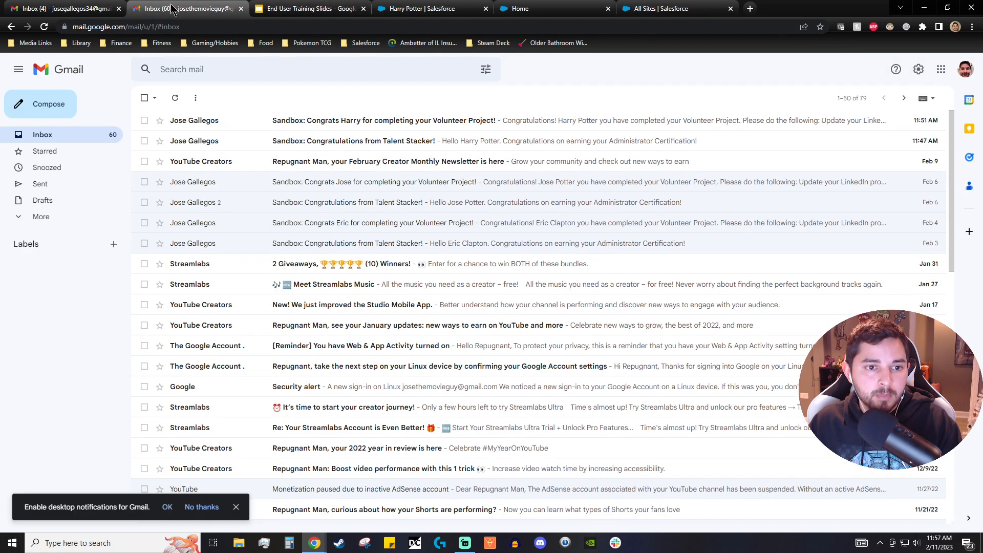
- Recheck the member record's Cases list, then open the All Members list view
{"action": "left_click", "coordinate": [415, 9]}
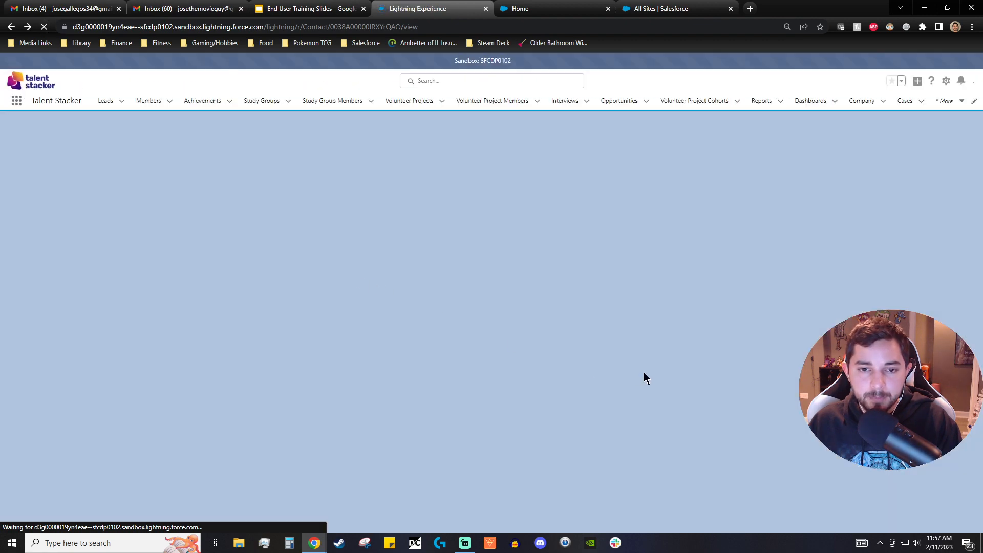
{"action": "scroll", "coordinate": [655, 359], "scroll_direction": "down", "scroll_amount": 15}
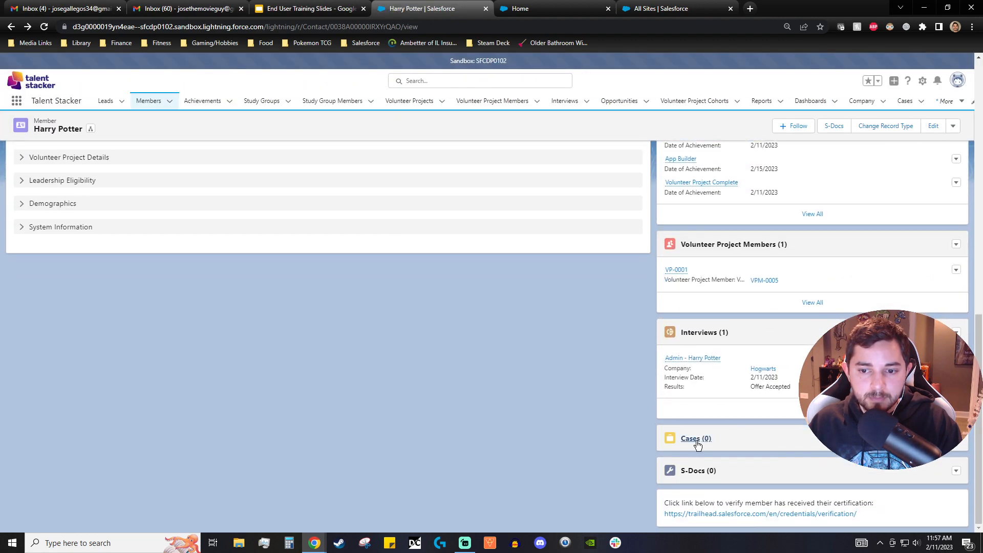
{"action": "scroll", "coordinate": [582, 352], "scroll_direction": "up", "scroll_amount": 15}
{"action": "left_click", "coordinate": [152, 100]}
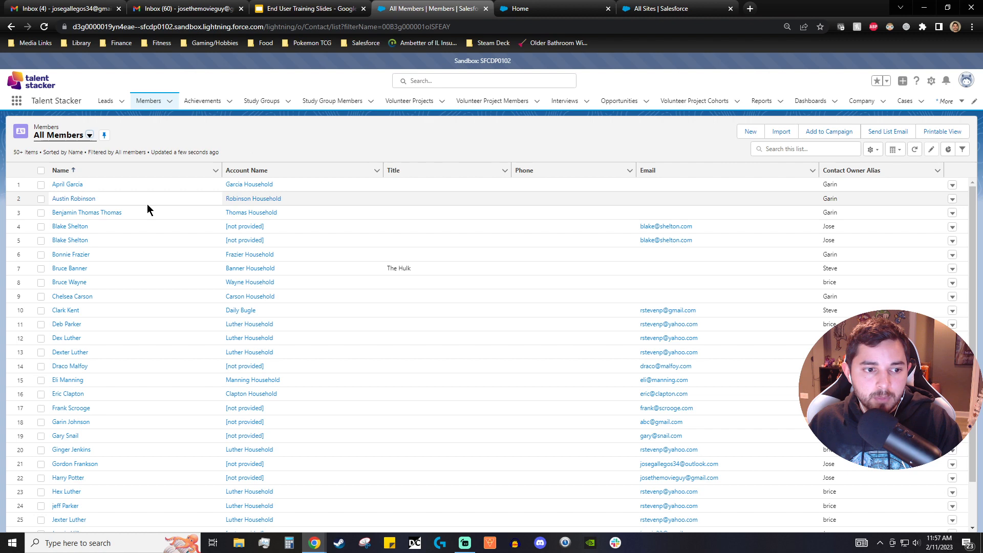
- Open the Cases list showing the Member Support Queue
{"action": "scroll", "coordinate": [117, 332], "scroll_direction": "down", "scroll_amount": 1}
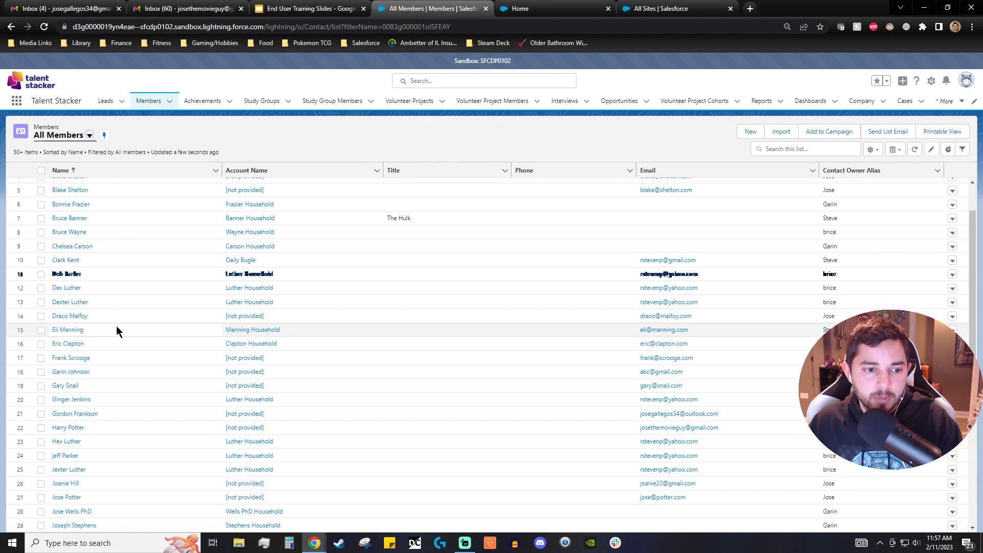
{"action": "scroll", "coordinate": [117, 328], "scroll_direction": "up", "scroll_amount": 1}
{"action": "left_click", "coordinate": [905, 101]}
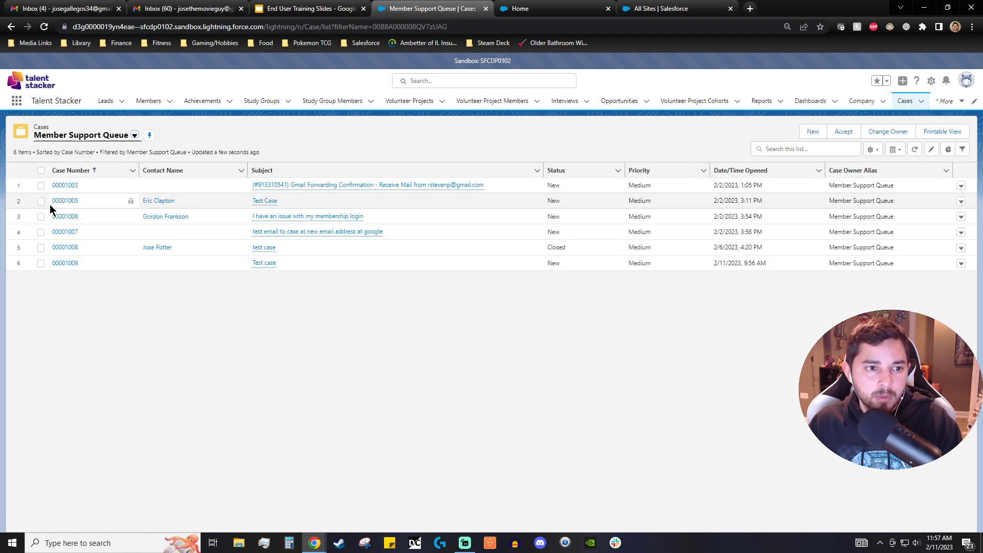
- Open the contact of the 'Test Case' case and review its member record's Cases list
{"action": "left_click", "coordinate": [154, 201]}
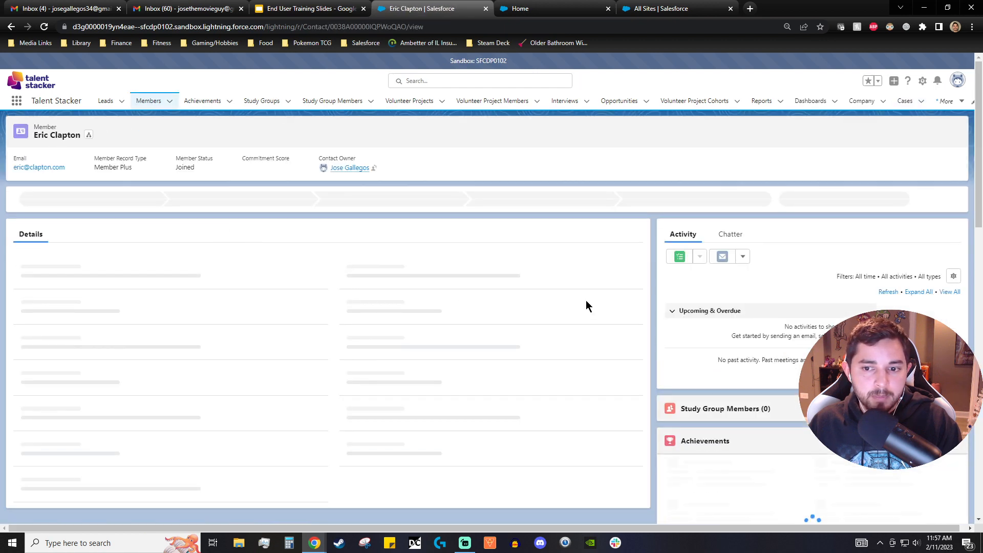
{"action": "scroll", "coordinate": [588, 301], "scroll_direction": "down", "scroll_amount": 4}
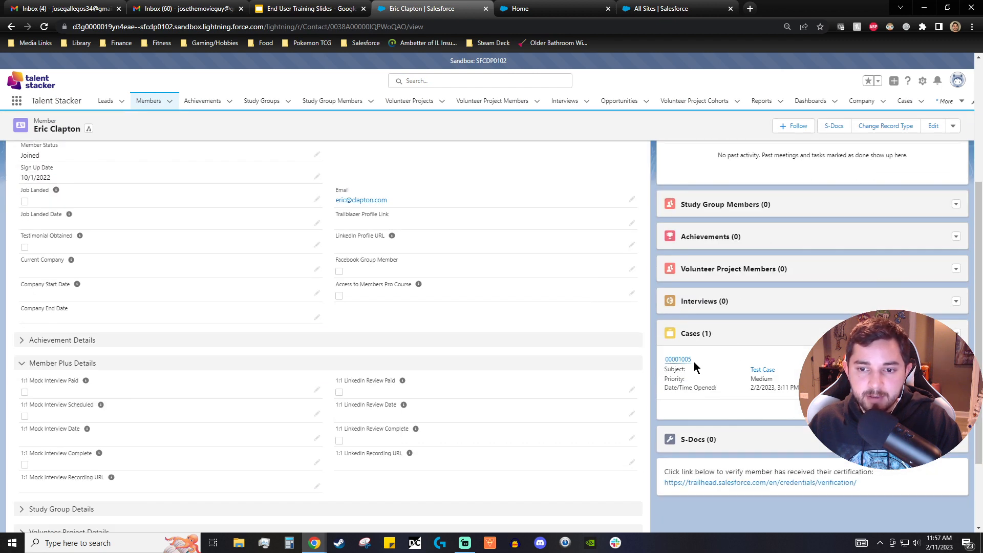
{"action": "scroll", "coordinate": [712, 373], "scroll_direction": "up", "scroll_amount": 5}
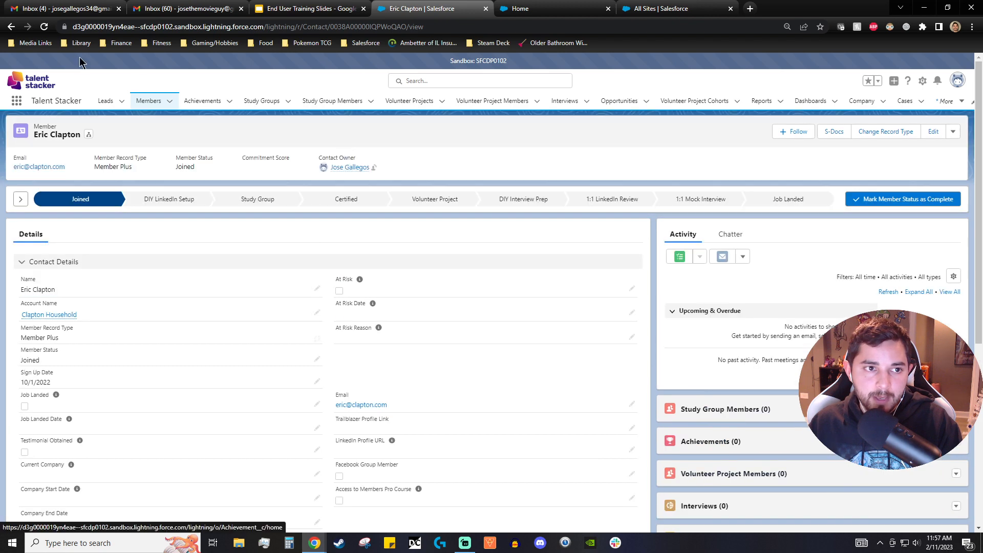
- Go back to the Job Landed member's record and reload it
{"action": "left_click", "coordinate": [11, 27]}
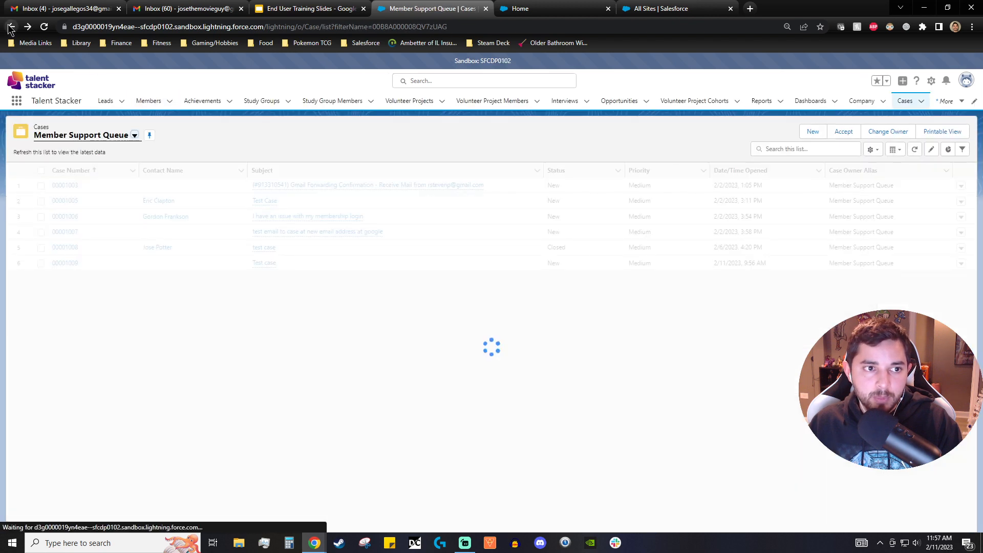
{"action": "left_click", "coordinate": [10, 27]}
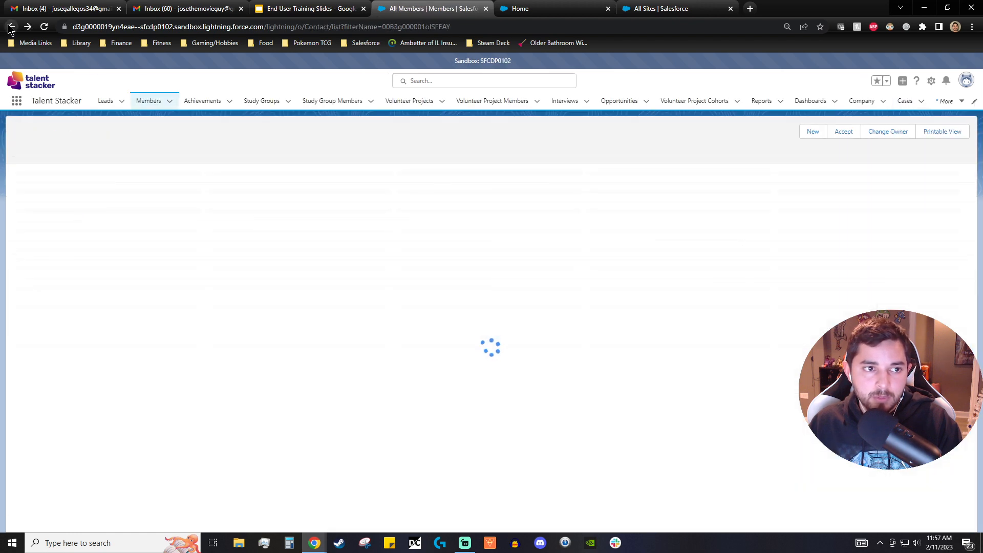
{"action": "left_click", "coordinate": [11, 27]}
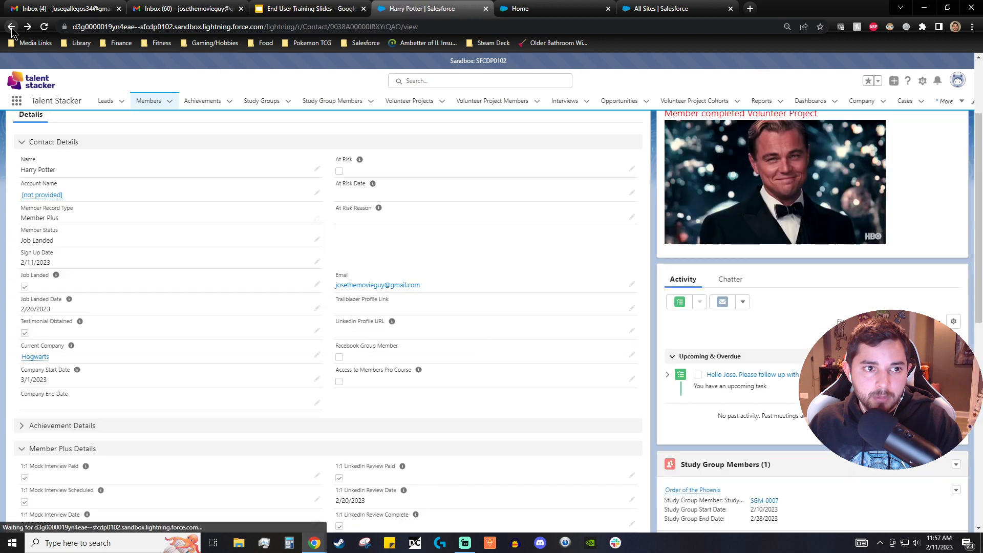
{"action": "scroll", "coordinate": [263, 246], "scroll_direction": "down", "scroll_amount": 10}
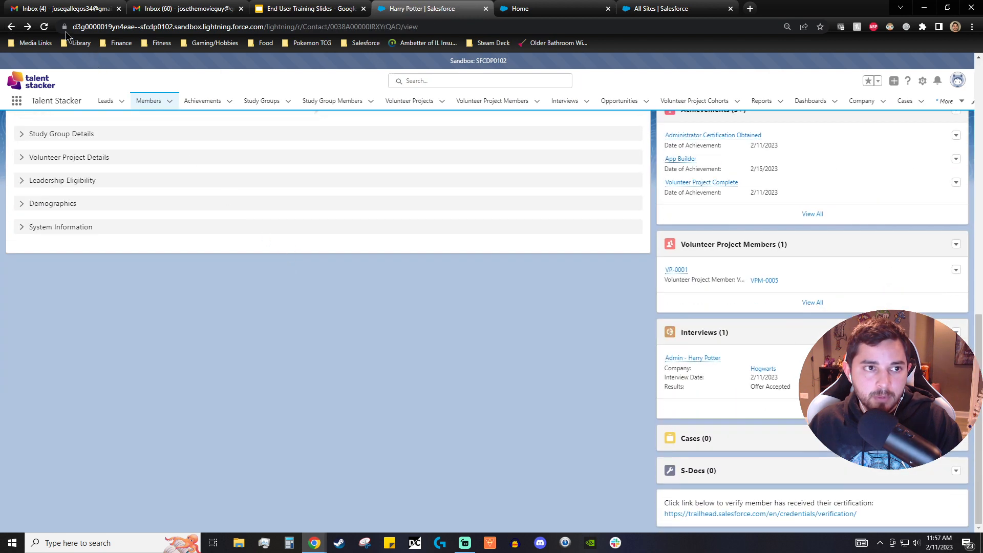
{"action": "left_click", "coordinate": [44, 27]}
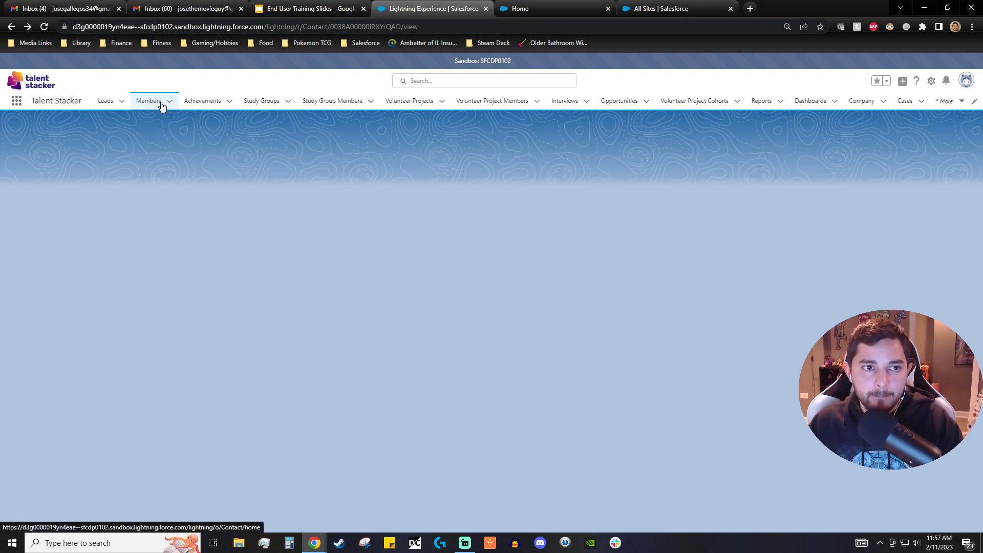
- Scroll through the member record to review its details and related lists, including Cases
{"action": "scroll", "coordinate": [720, 364], "scroll_direction": "down", "scroll_amount": 7}
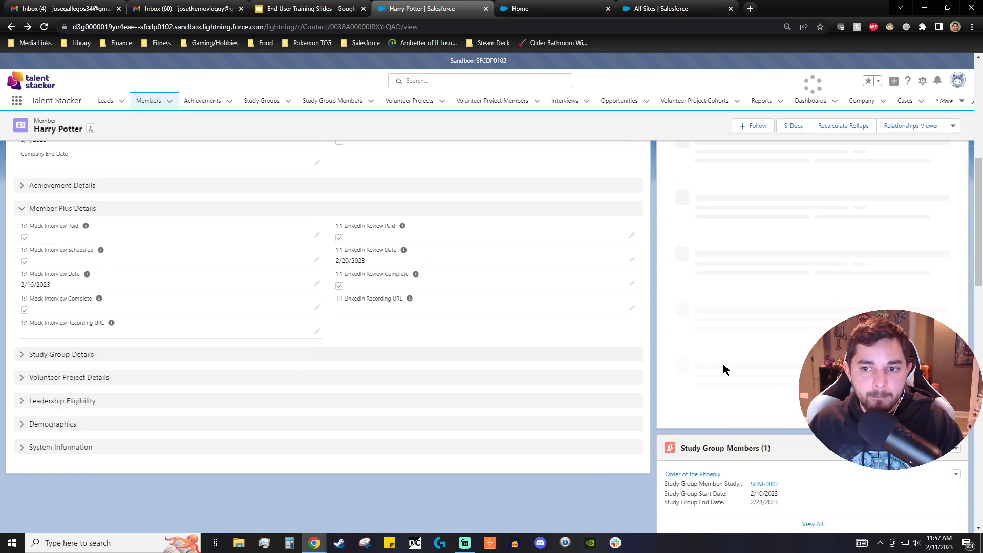
{"action": "scroll", "coordinate": [724, 364], "scroll_direction": "down", "scroll_amount": 4}
{"action": "scroll", "coordinate": [723, 364], "scroll_direction": "up", "scroll_amount": 3}
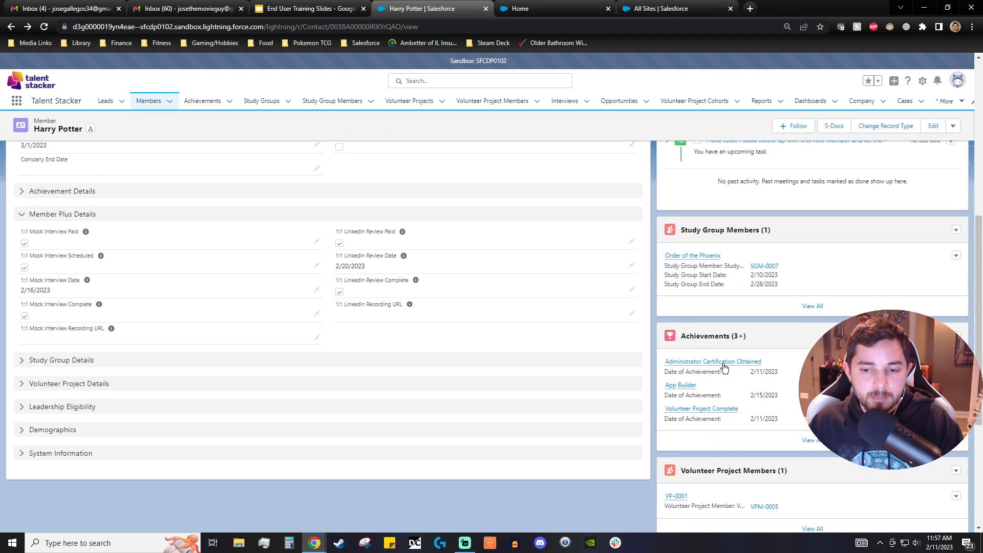
{"action": "scroll", "coordinate": [724, 368], "scroll_direction": "down", "scroll_amount": 5}
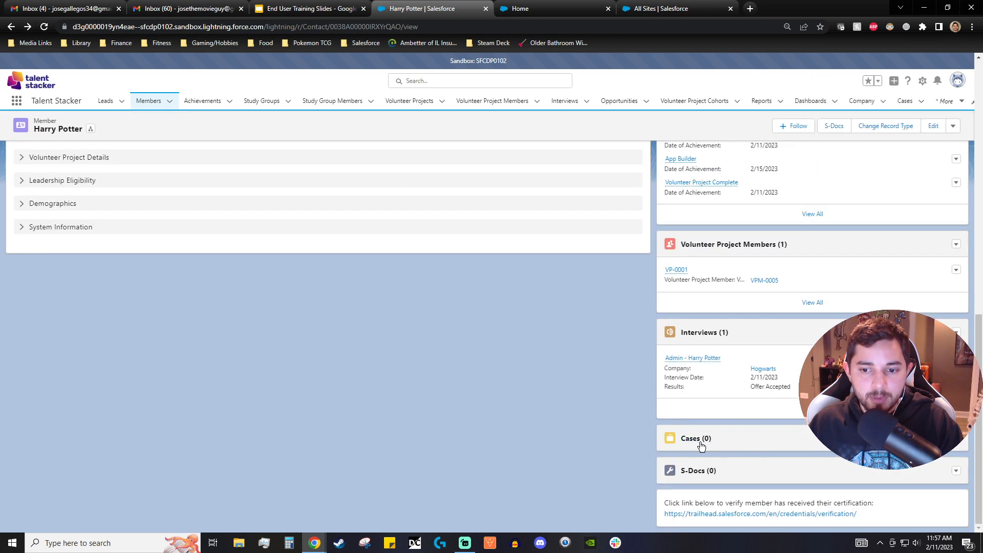
{"action": "scroll", "coordinate": [539, 365], "scroll_direction": "up", "scroll_amount": 8}
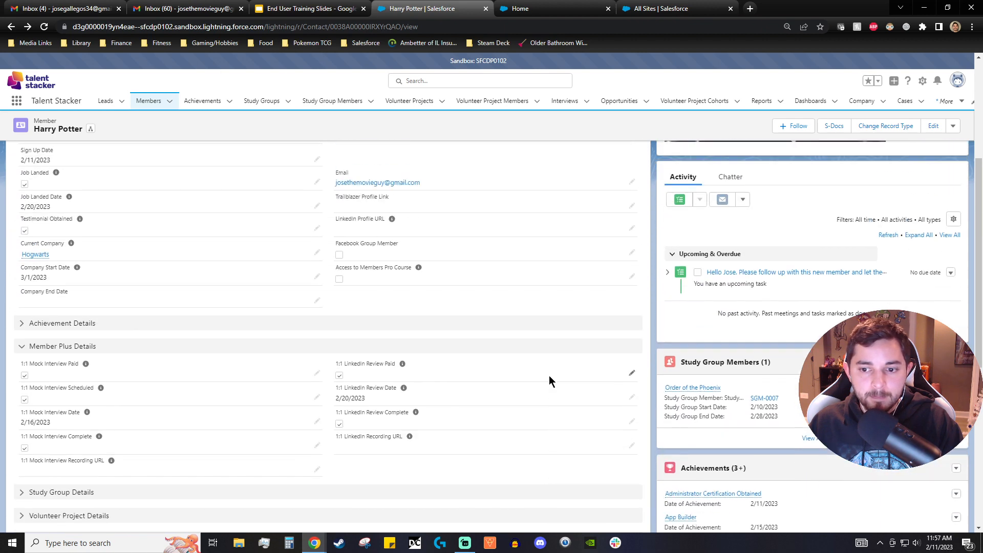
{"action": "scroll", "coordinate": [552, 379], "scroll_direction": "up", "scroll_amount": 3}
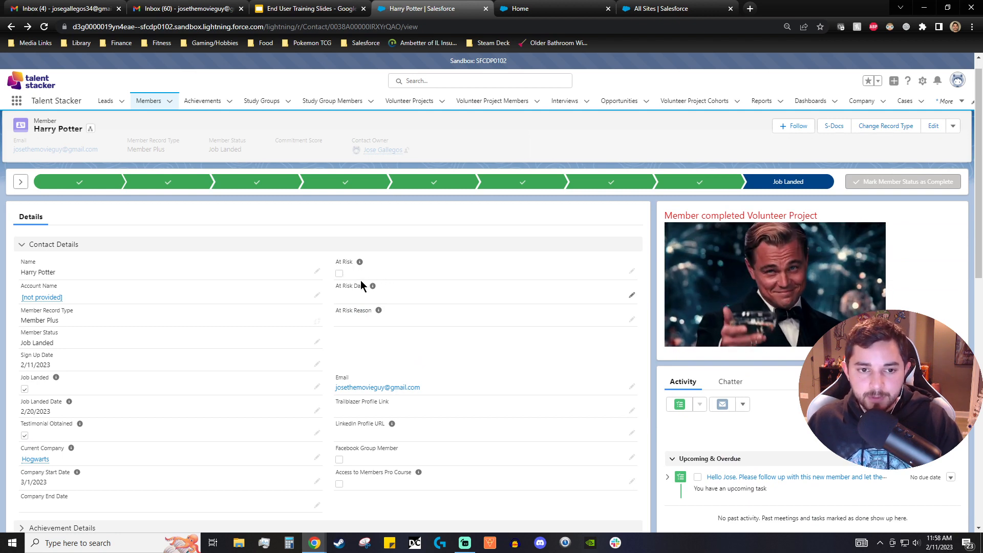
- Mark the member At Risk with At Risk Date 2/11/2023 and reason 'not passing cert', and save
{"action": "mouse_move", "coordinate": [361, 263]}
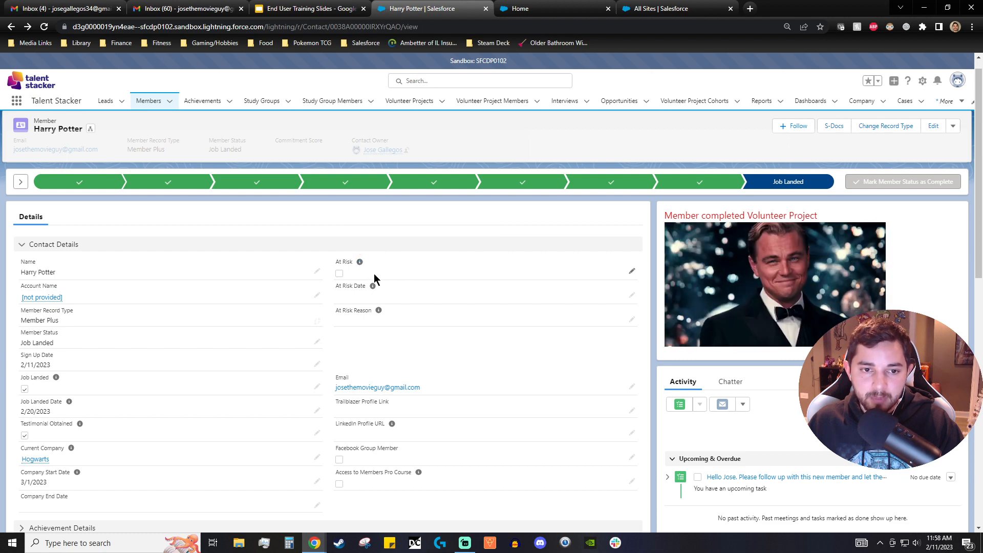
{"action": "left_click", "coordinate": [632, 274]}
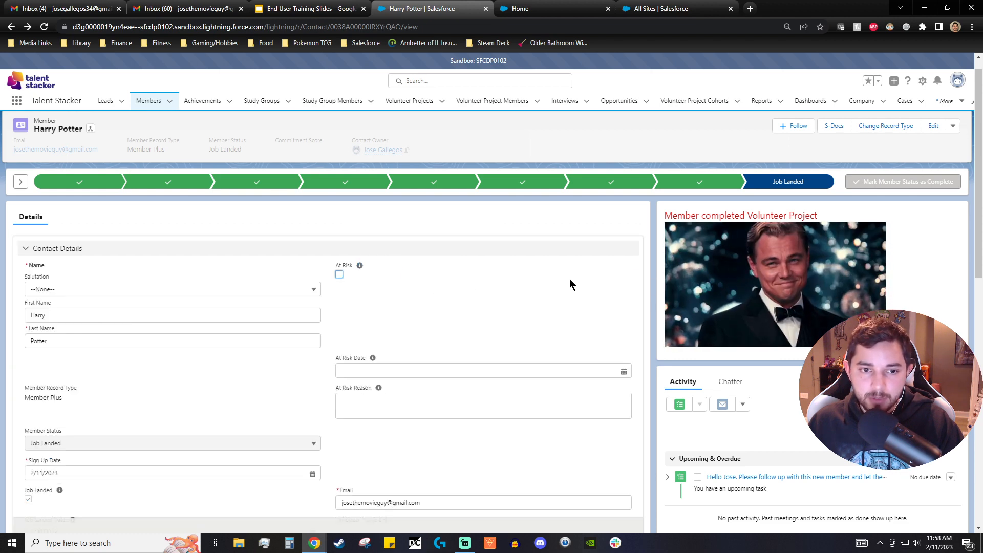
{"action": "left_click", "coordinate": [339, 275]}
{"action": "left_click", "coordinate": [392, 367]}
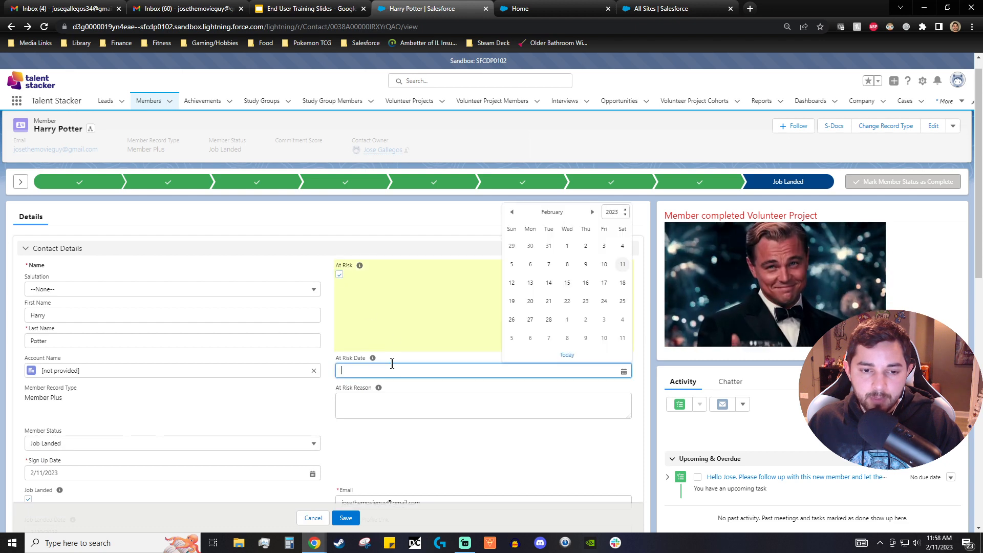
{"action": "left_click", "coordinate": [622, 264]}
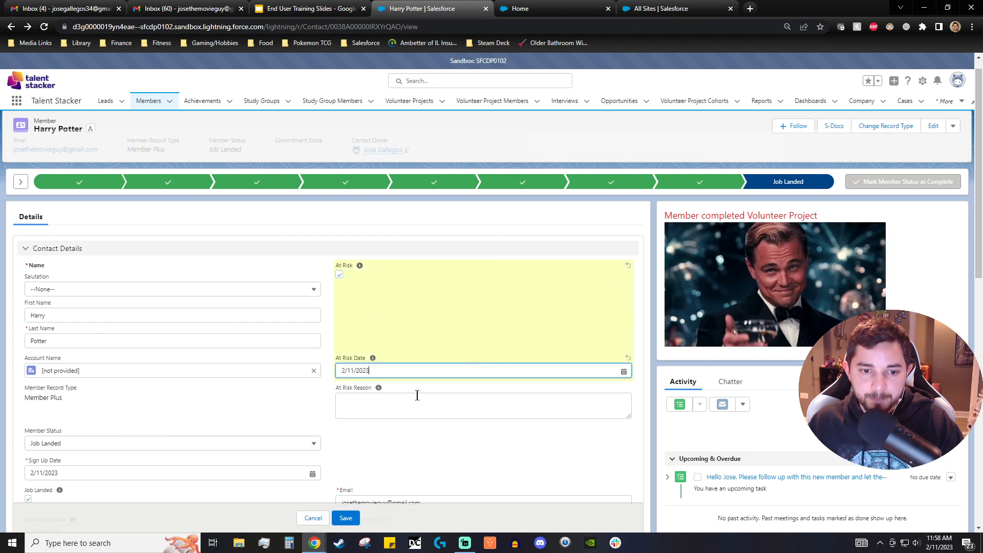
{"action": "left_click", "coordinate": [403, 407]}
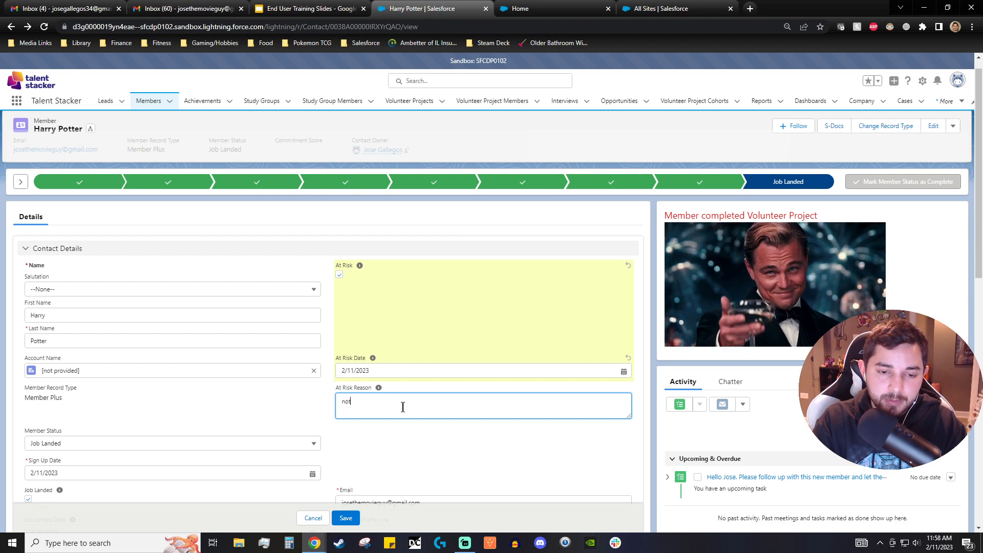
{"action": "type", "text": "not get"}
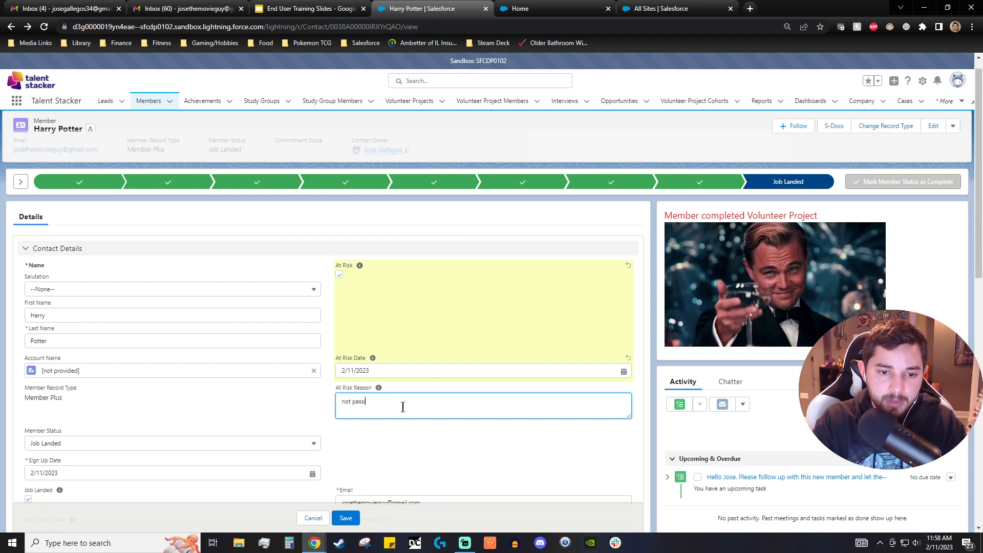
{"action": "type", "text": "sing cert"}
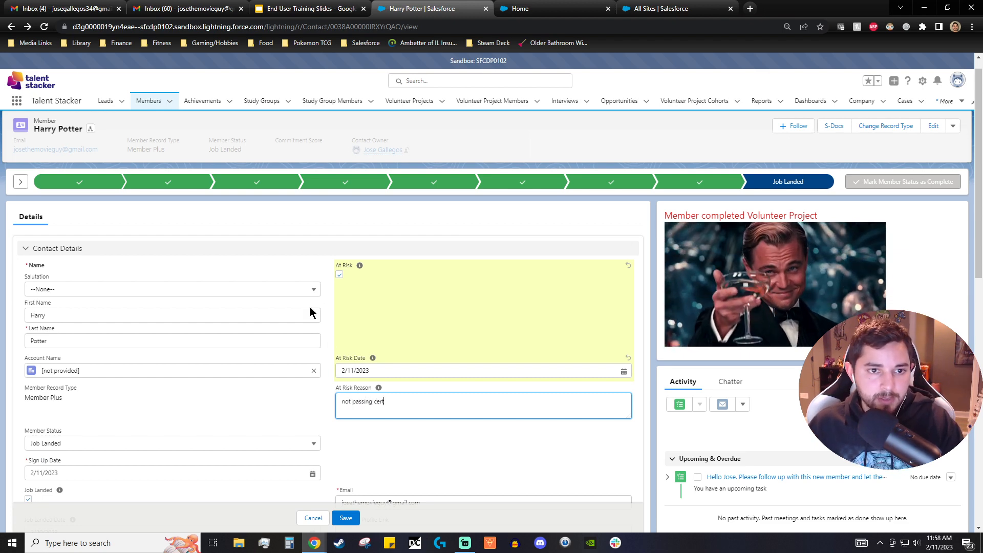
{"action": "left_click", "coordinate": [377, 149]}
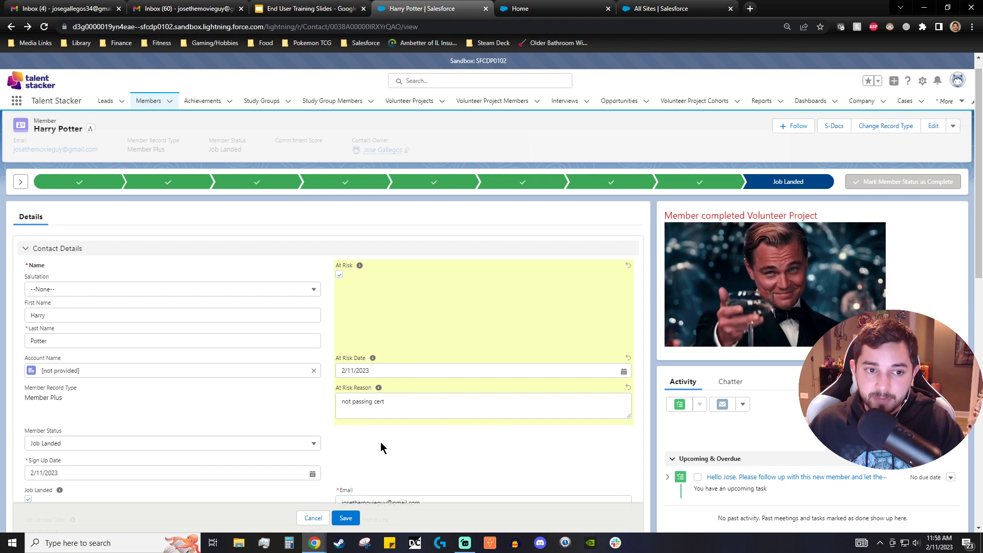
{"action": "left_click", "coordinate": [348, 518]}
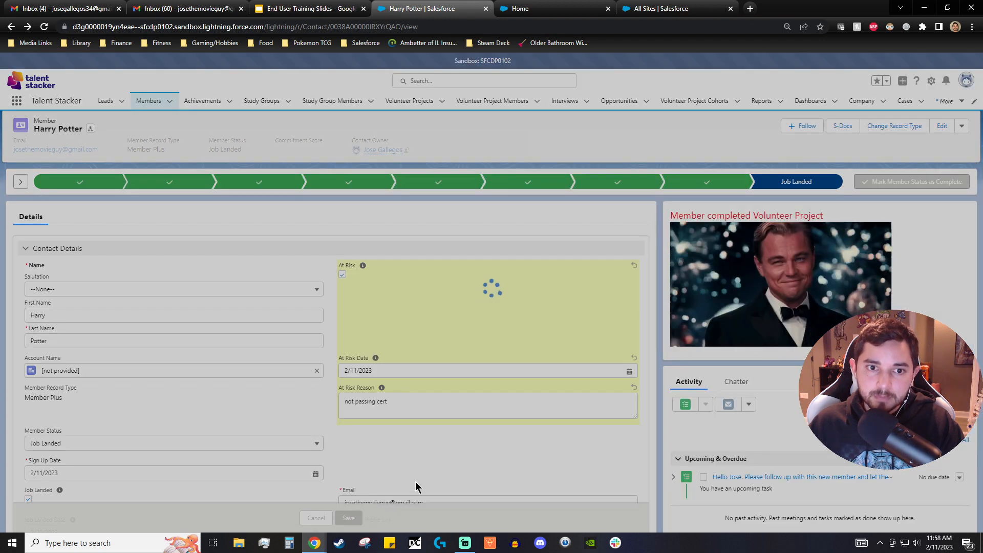
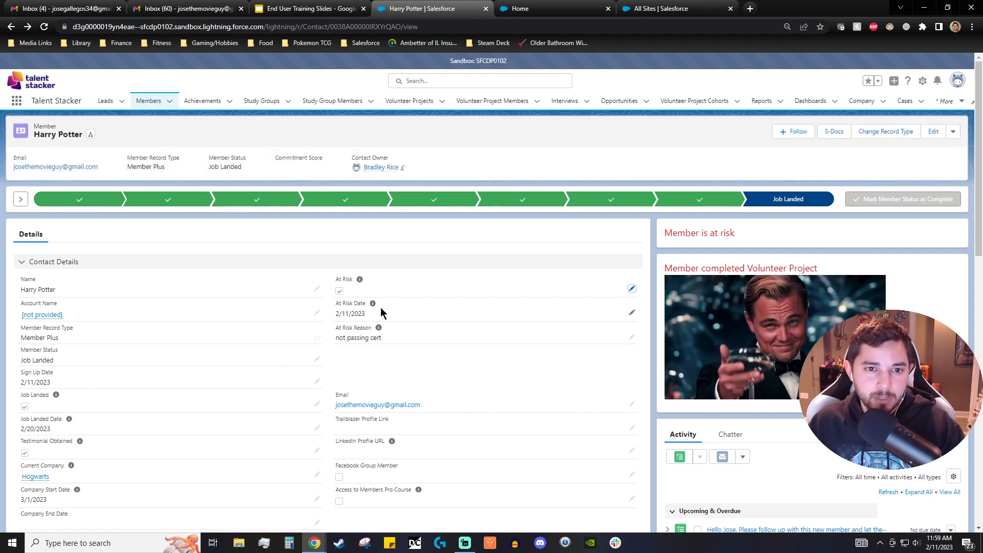
- Scroll the at-risk member's record once more to check its fields and related lists
{"action": "scroll", "coordinate": [456, 283], "scroll_direction": "down", "scroll_amount": 5}
{"action": "scroll", "coordinate": [472, 292], "scroll_direction": "down", "scroll_amount": 7}
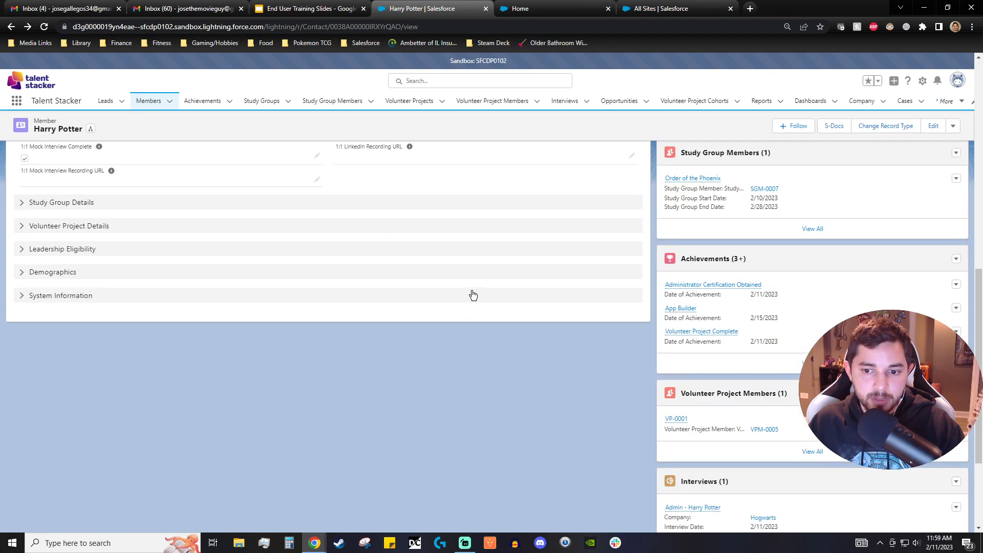
{"action": "scroll", "coordinate": [477, 302], "scroll_direction": "up", "scroll_amount": 8}
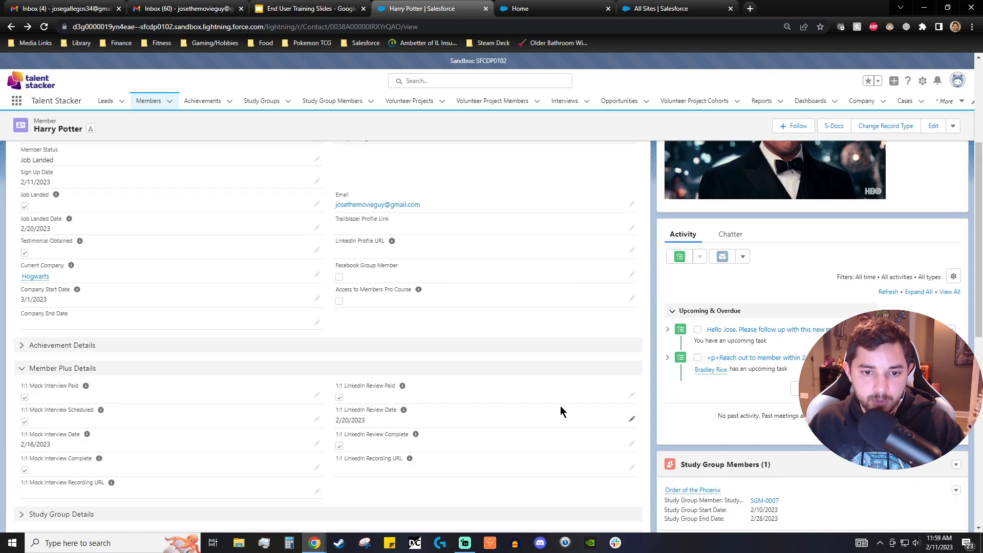
{"action": "scroll", "coordinate": [563, 410], "scroll_direction": "up", "scroll_amount": 4}
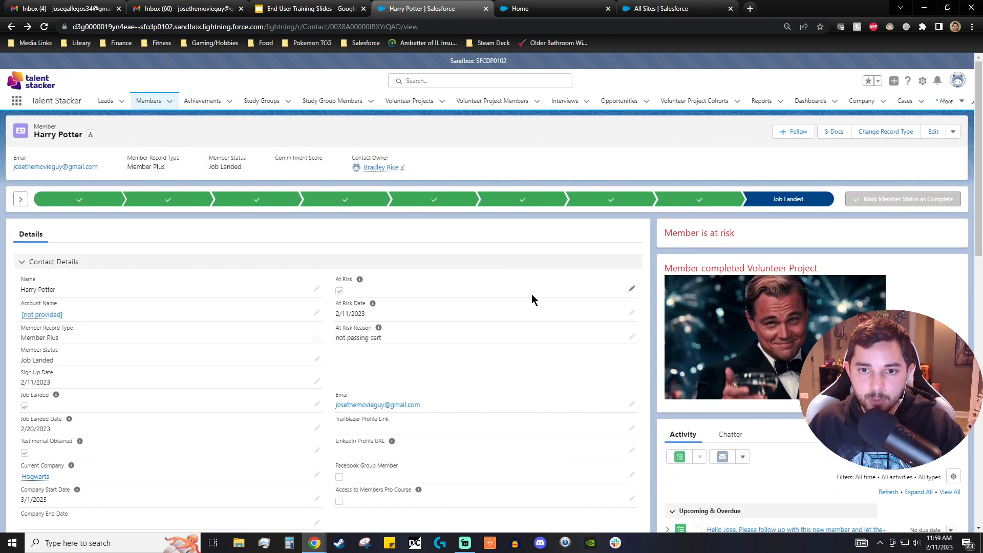
{"action": "scroll", "coordinate": [531, 294], "scroll_direction": "down", "scroll_amount": 15}
{"action": "scroll", "coordinate": [661, 363], "scroll_direction": "down", "scroll_amount": 2}
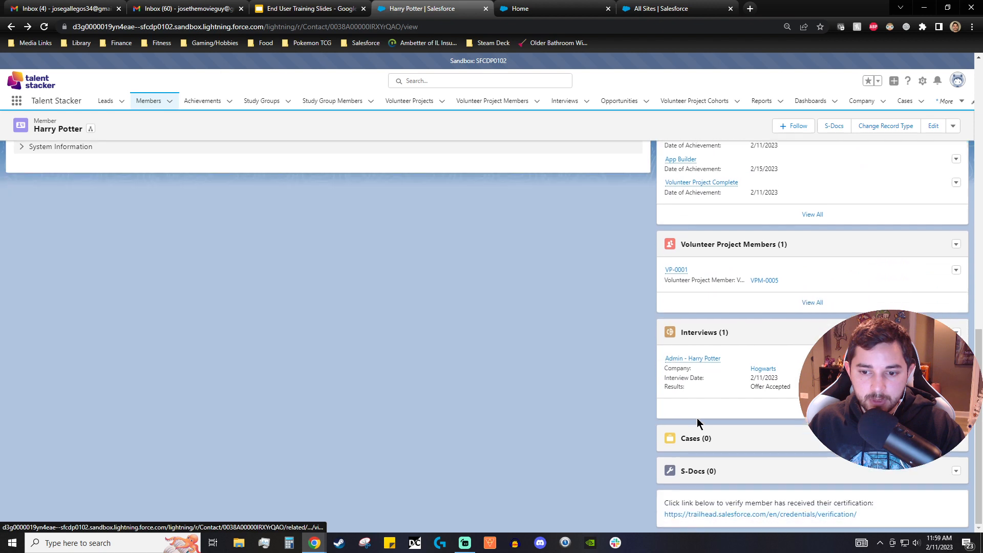
{"action": "scroll", "coordinate": [698, 423], "scroll_direction": "up", "scroll_amount": 15}
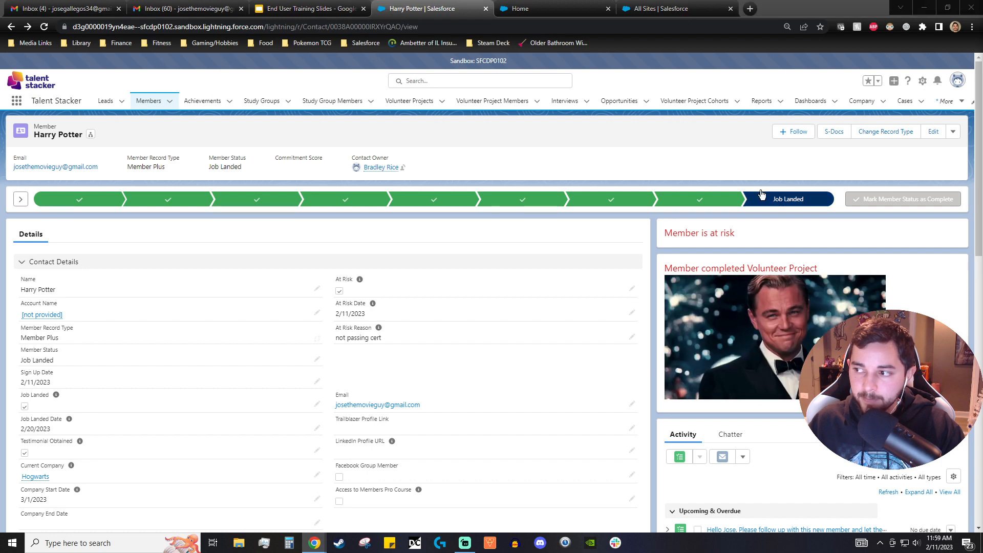
- Generate a Member Progress Report S-Doc for the member and open the generated document
{"action": "left_click", "coordinate": [830, 134]}
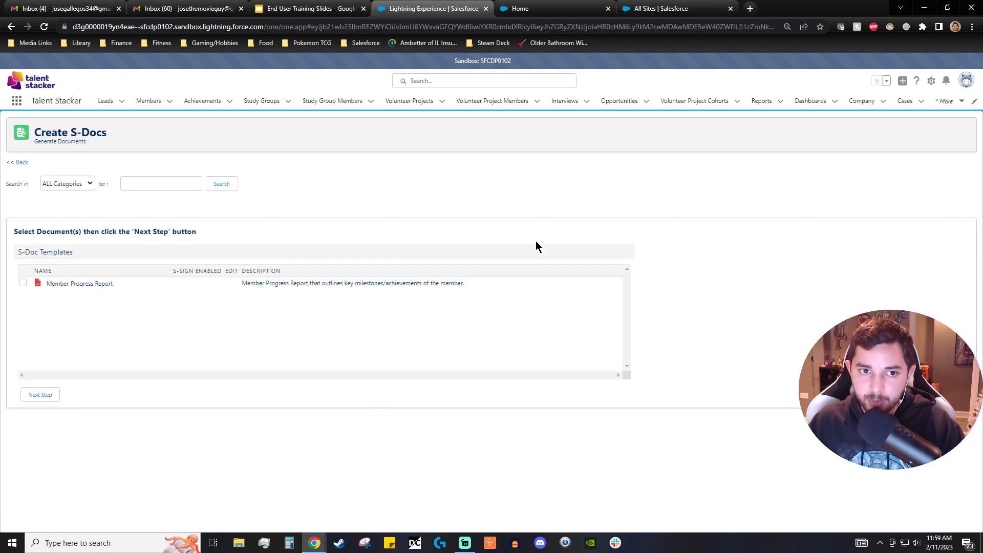
{"action": "left_click", "coordinate": [23, 283]}
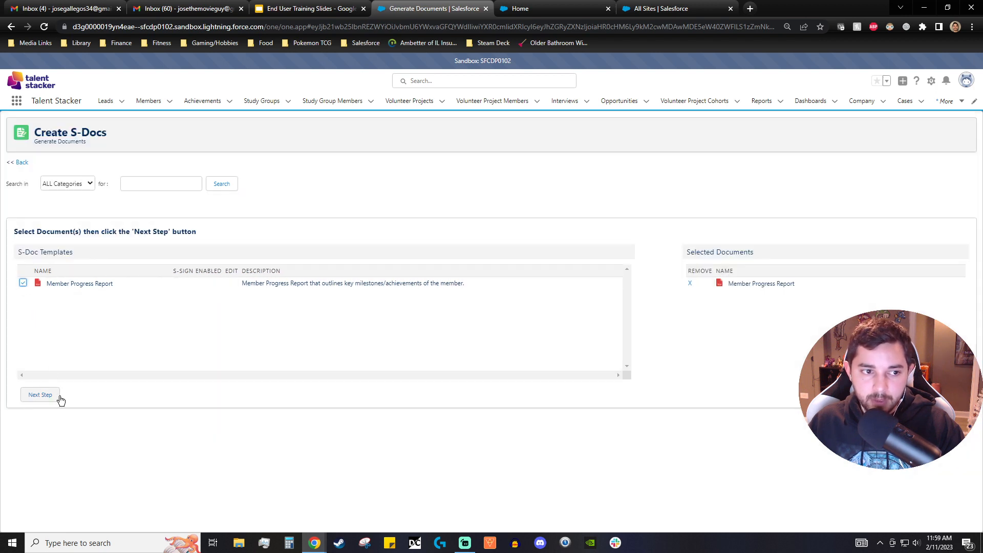
{"action": "left_click", "coordinate": [55, 395]}
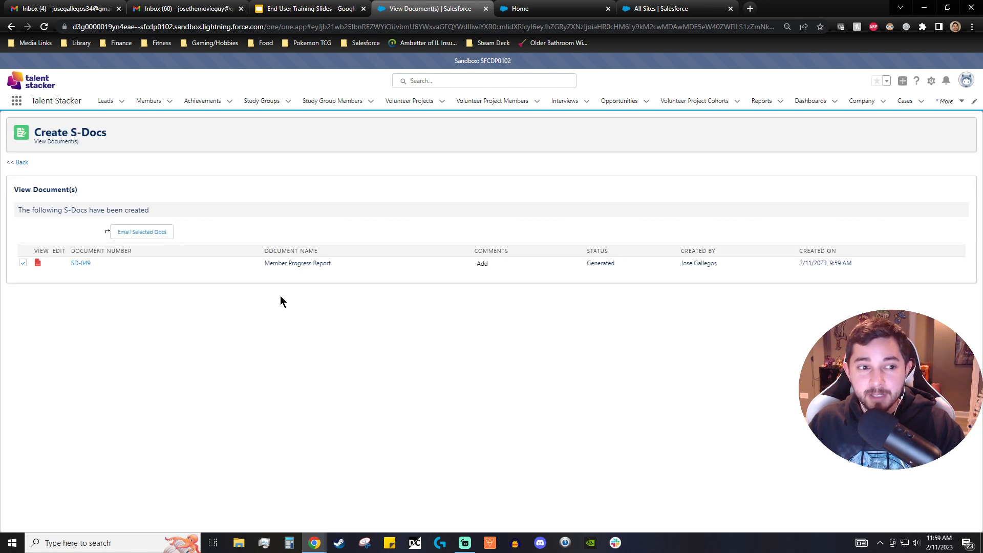
{"action": "left_click", "coordinate": [83, 263]}
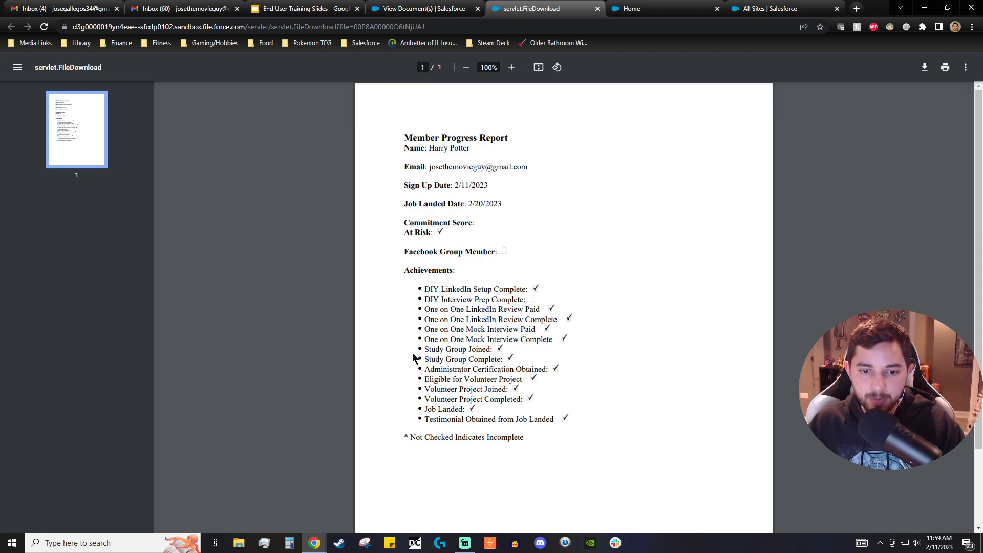
- Review the Member Progress Report's fields and achievements checklist, then return to the member's record
{"action": "left_click_drag", "start_coordinate": [453, 224], "coordinate": [428, 232]}
{"action": "left_click", "coordinate": [450, 239]}
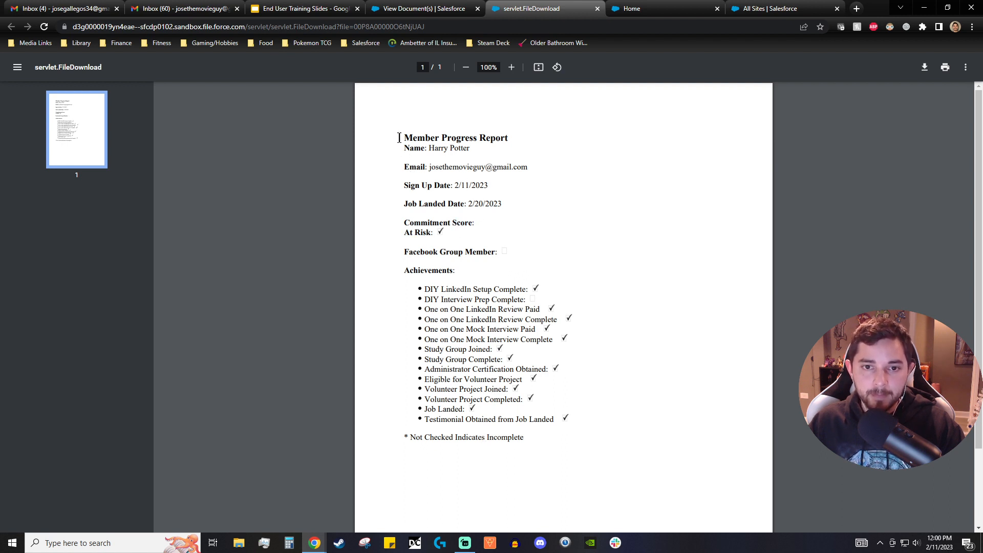
{"action": "left_click_drag", "start_coordinate": [399, 137], "coordinate": [390, 274]}
{"action": "left_click", "coordinate": [371, 232]}
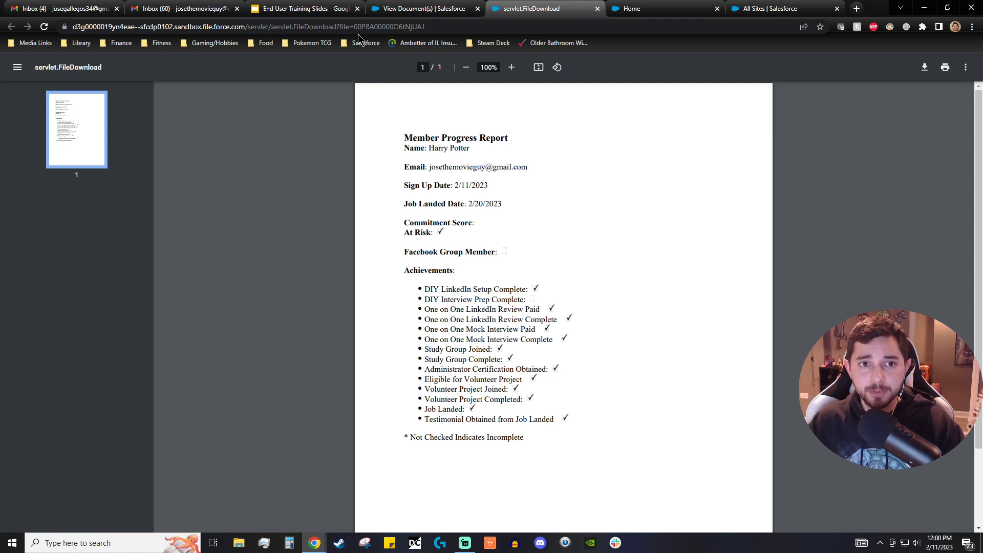
{"action": "left_click", "coordinate": [389, 10]}
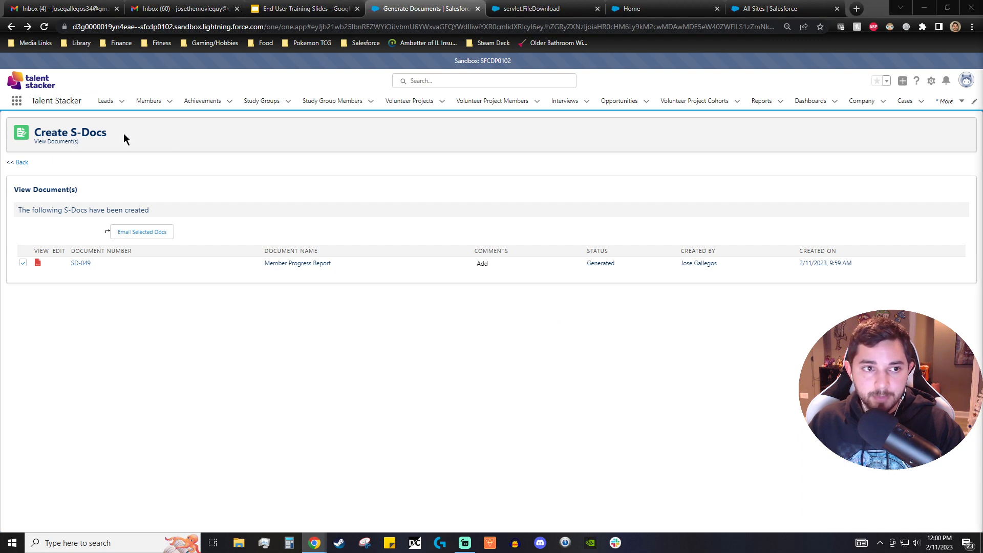
{"action": "left_click", "coordinate": [11, 28]}
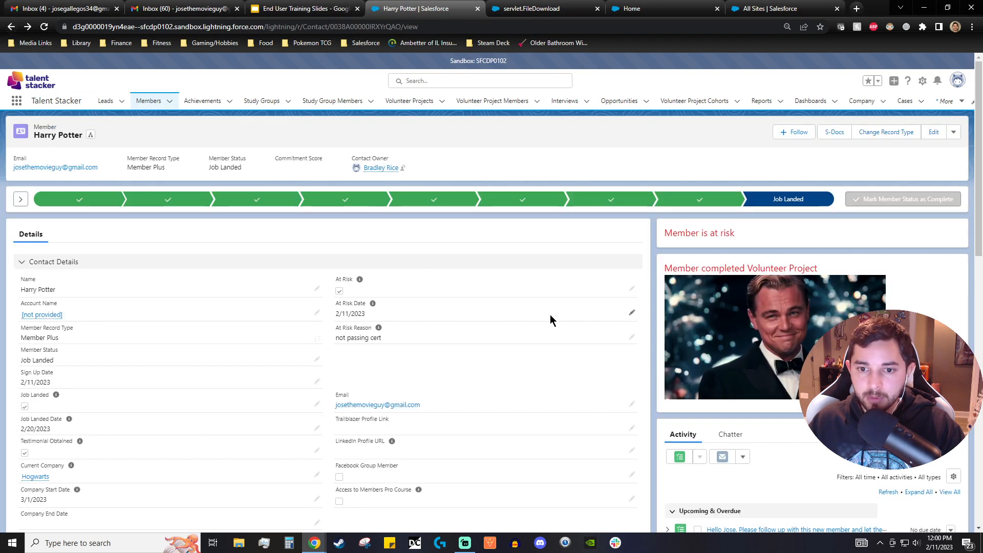
- Switch to the End User Training Slides presentation and start the slideshow from slide 27, 'Salesforce Training with Trailhead'
{"action": "left_click", "coordinate": [295, 9]}
{"action": "scroll", "coordinate": [79, 359], "scroll_direction": "down", "scroll_amount": 15}
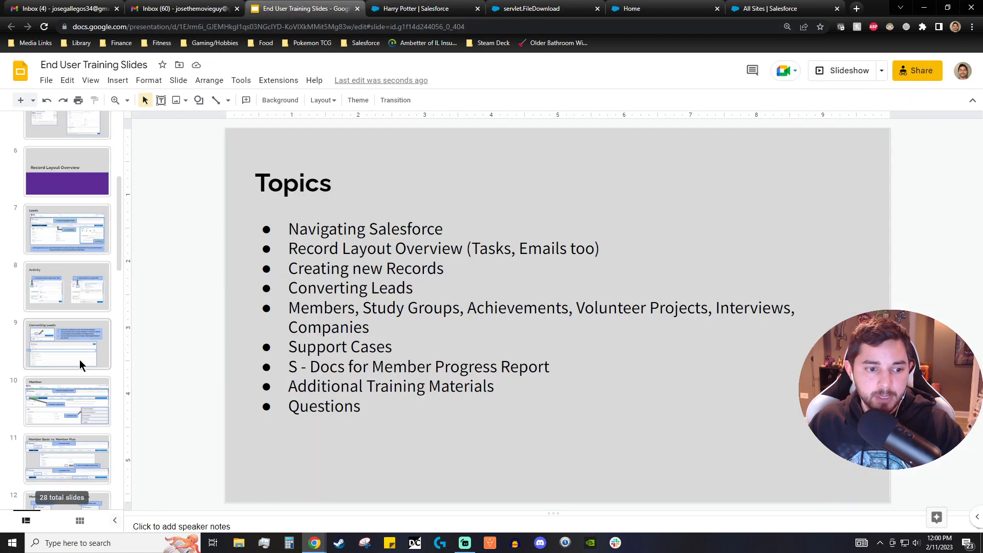
{"action": "scroll", "coordinate": [93, 370], "scroll_direction": "down", "scroll_amount": 2}
{"action": "left_click", "coordinate": [81, 426]}
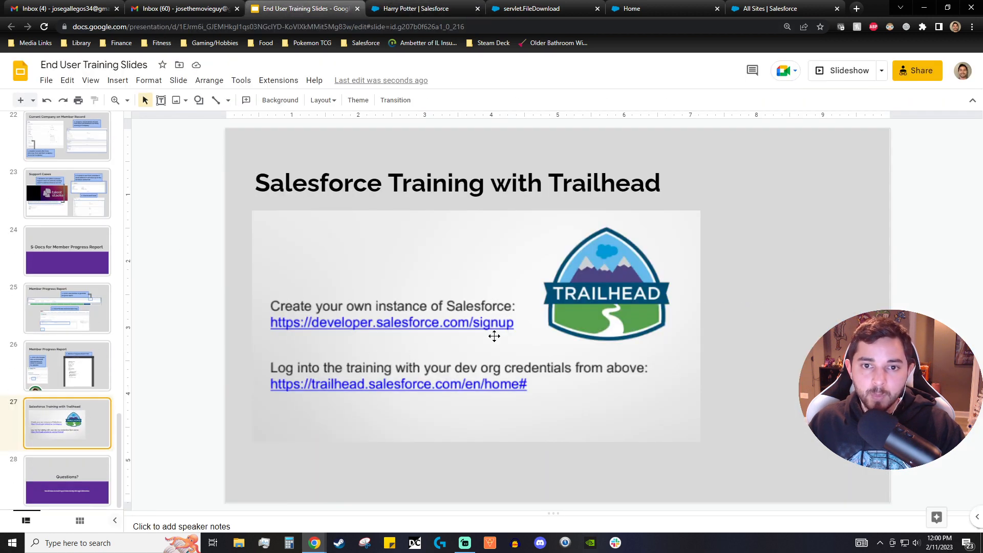
{"action": "key", "text": "ctrl+F5"}
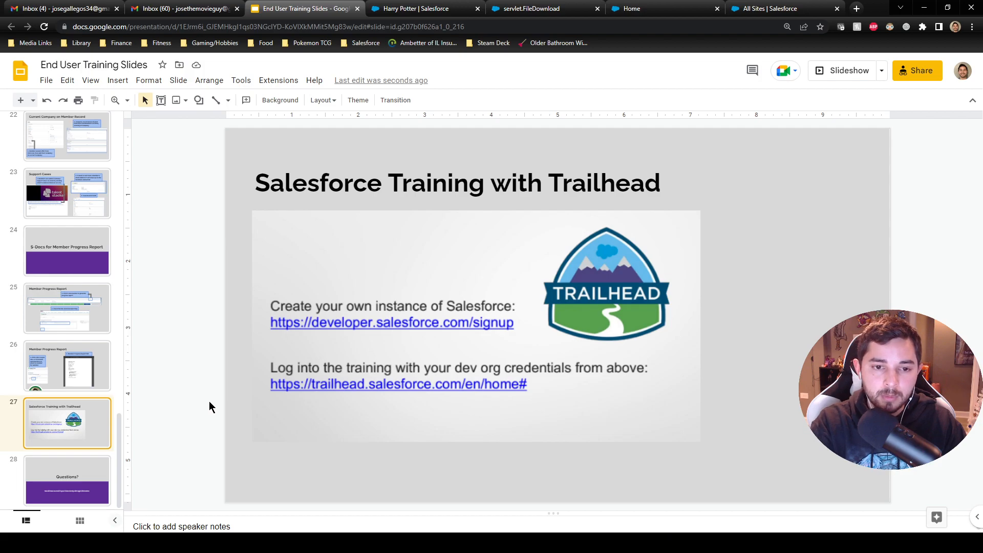